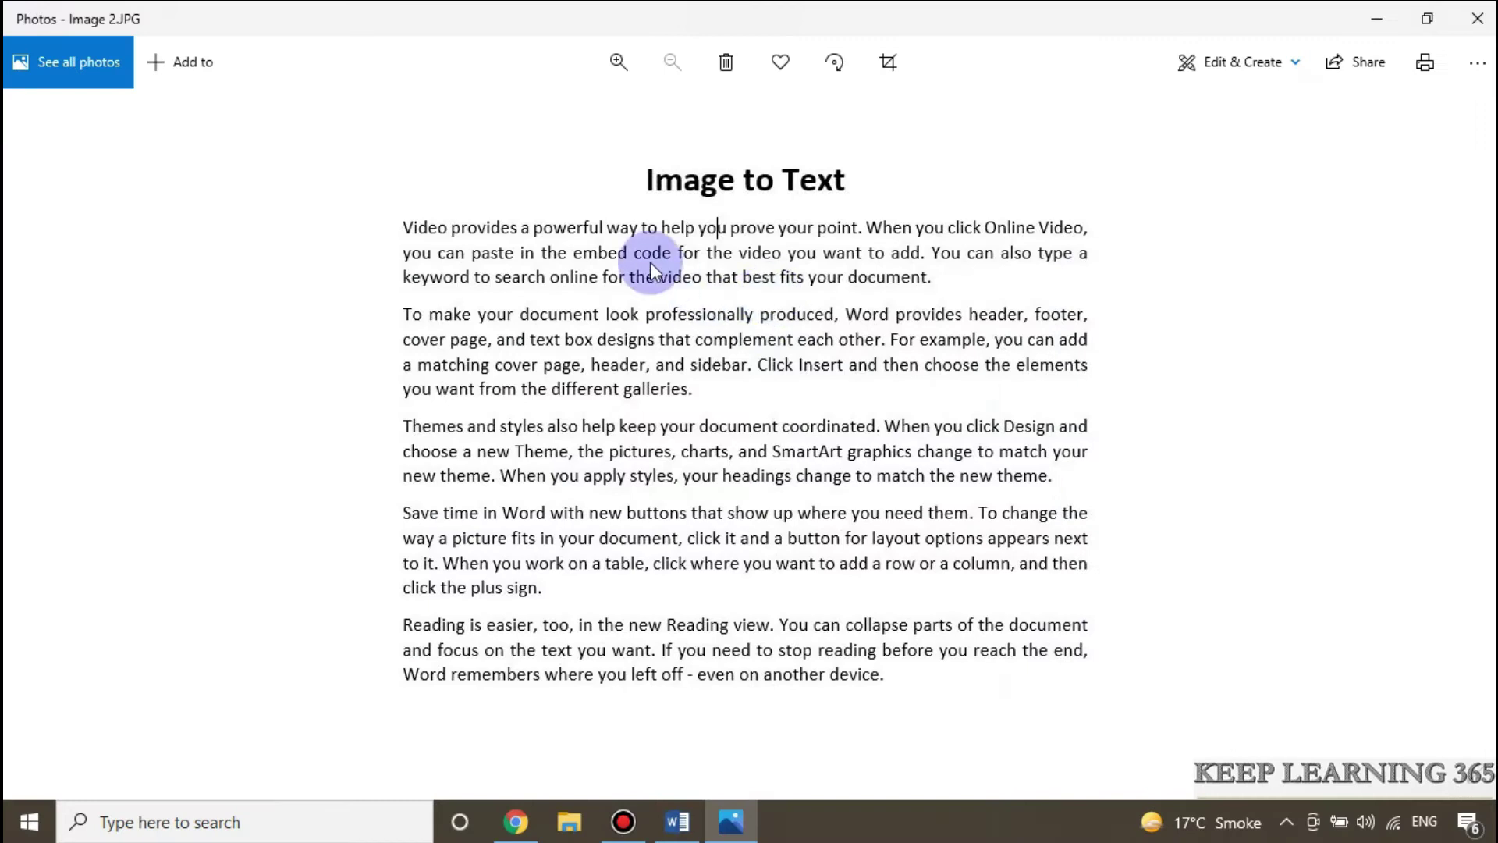
Step: Look over the photographed Image 2.JPG page in Photos, then bring up the Word 'Image to Text' document
click(646, 256)
click(753, 225)
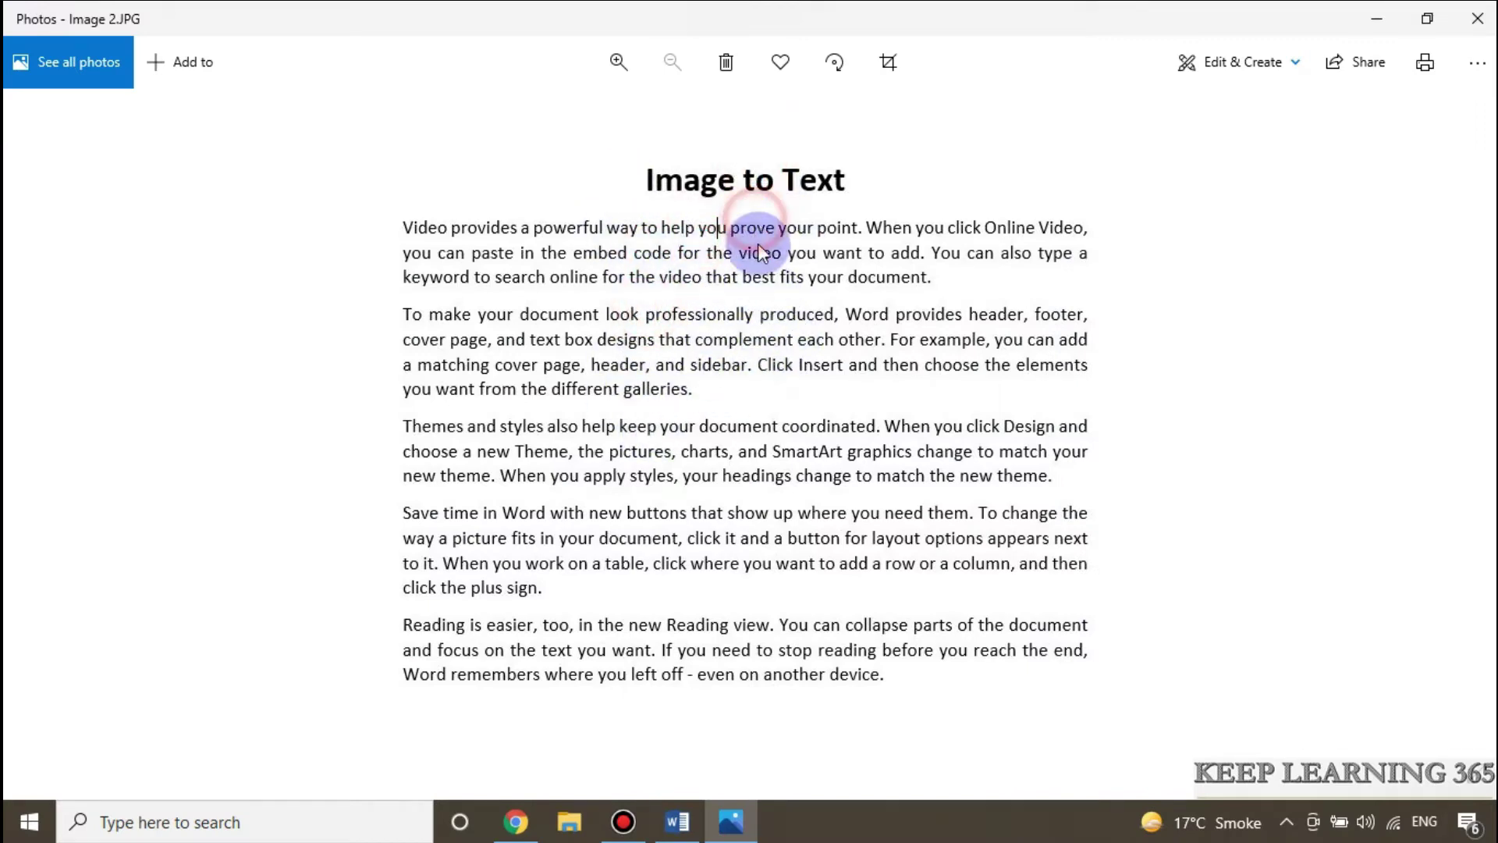
click(760, 223)
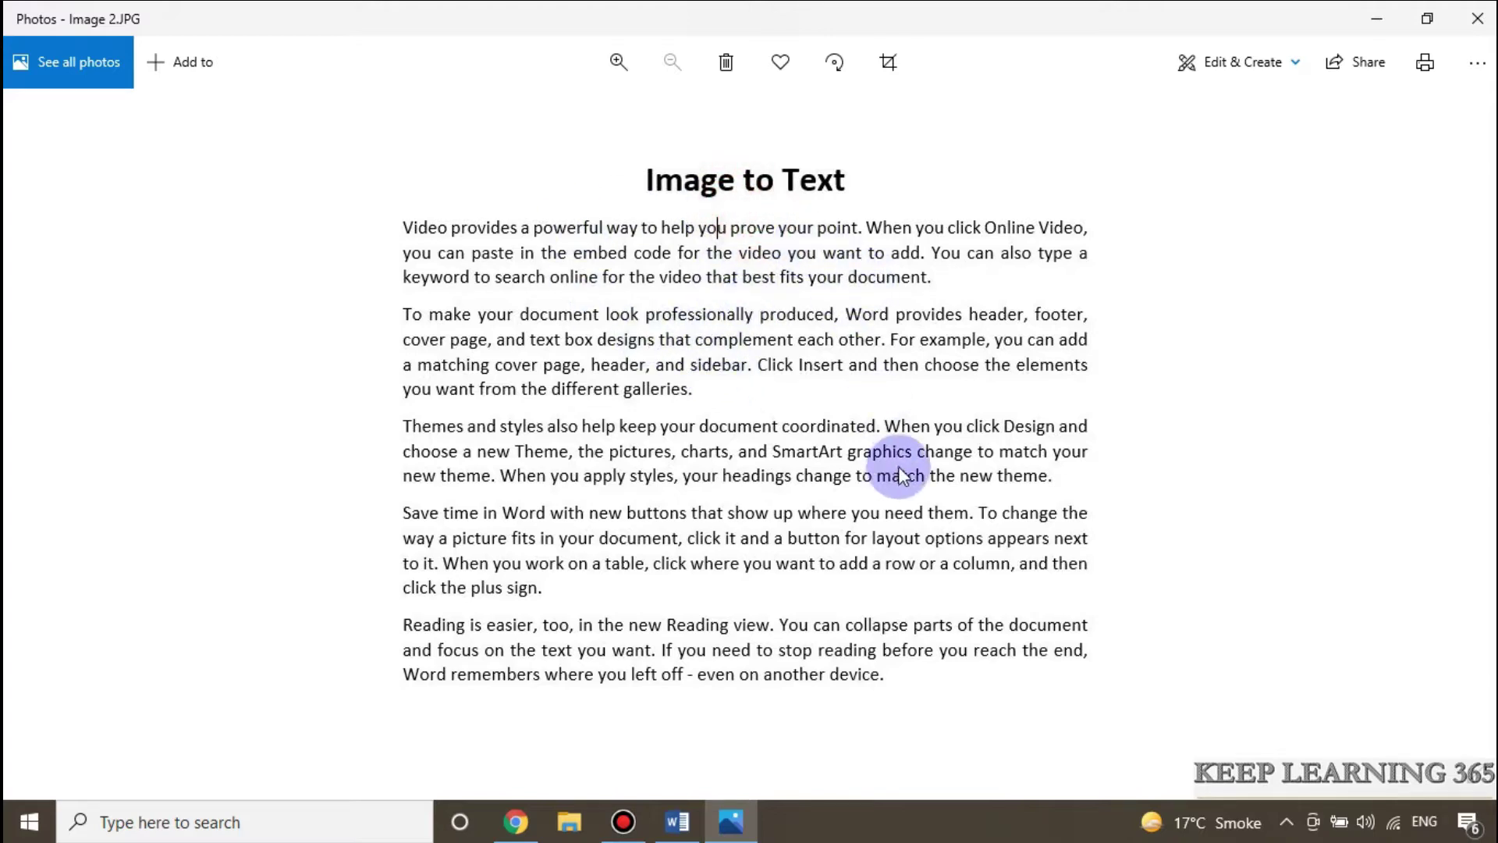
click(684, 825)
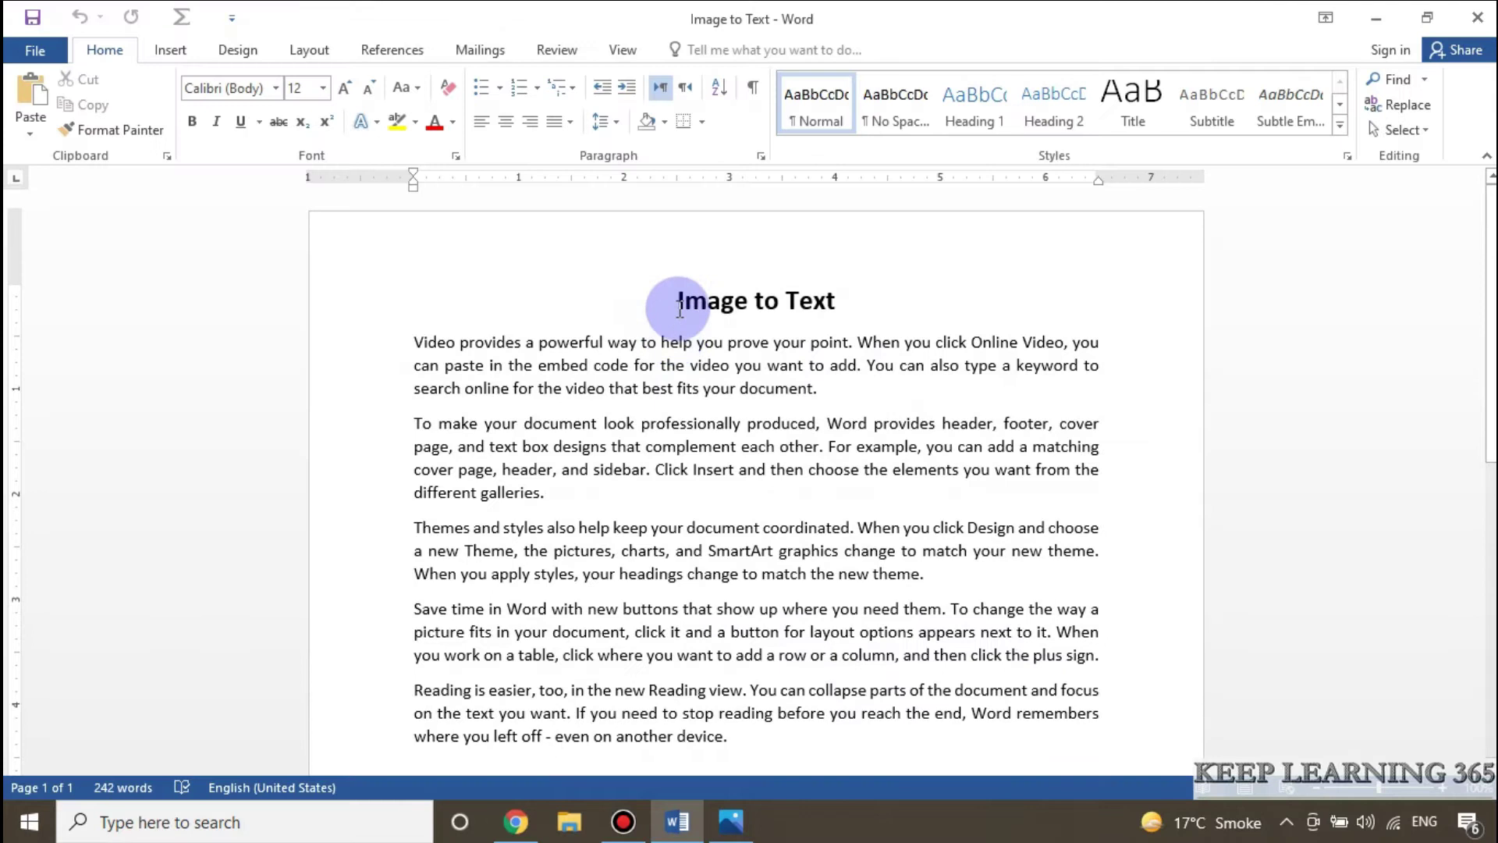
Step: Undo the accidental drag-move of a passage in the first paragraph and clear the selection
drag(677, 305, 732, 319)
drag(693, 399, 644, 446)
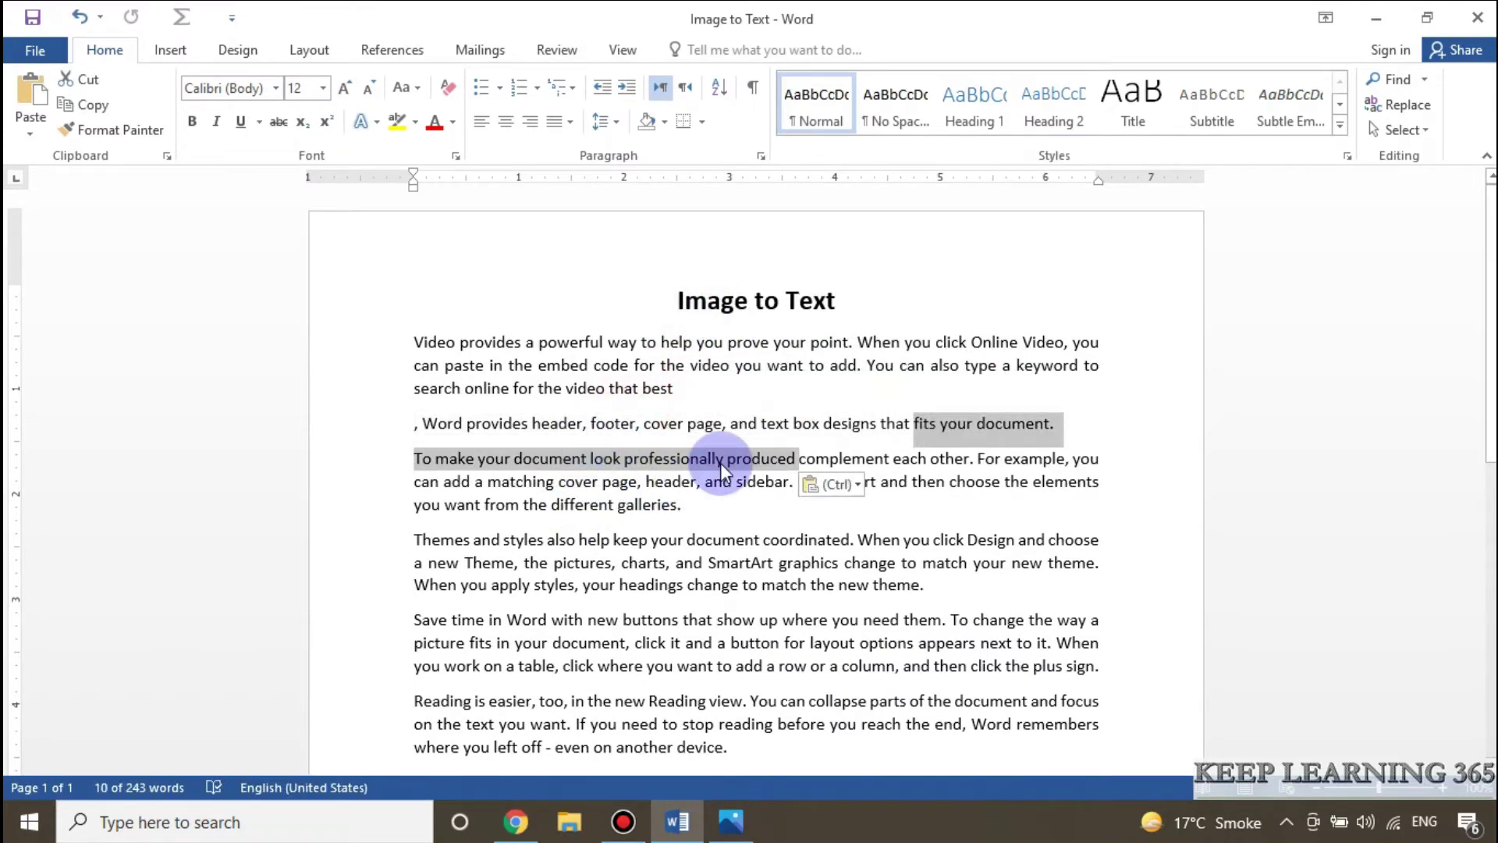
key(ctrl+z)
click(887, 390)
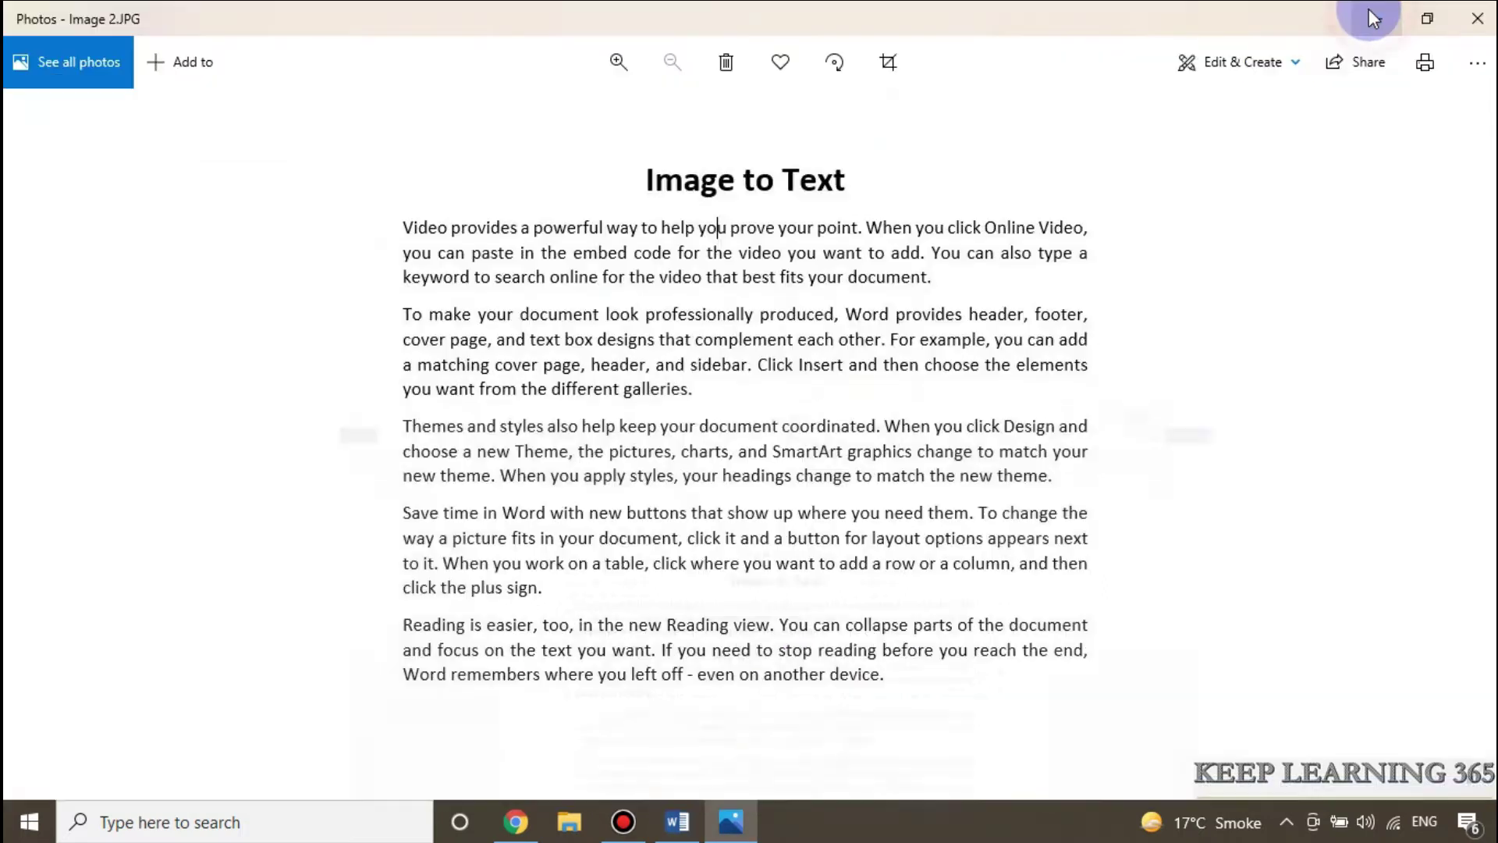
Step: Minimize Word and Photos, then open Google Drive from Gmail's Google apps grid
click(1377, 16)
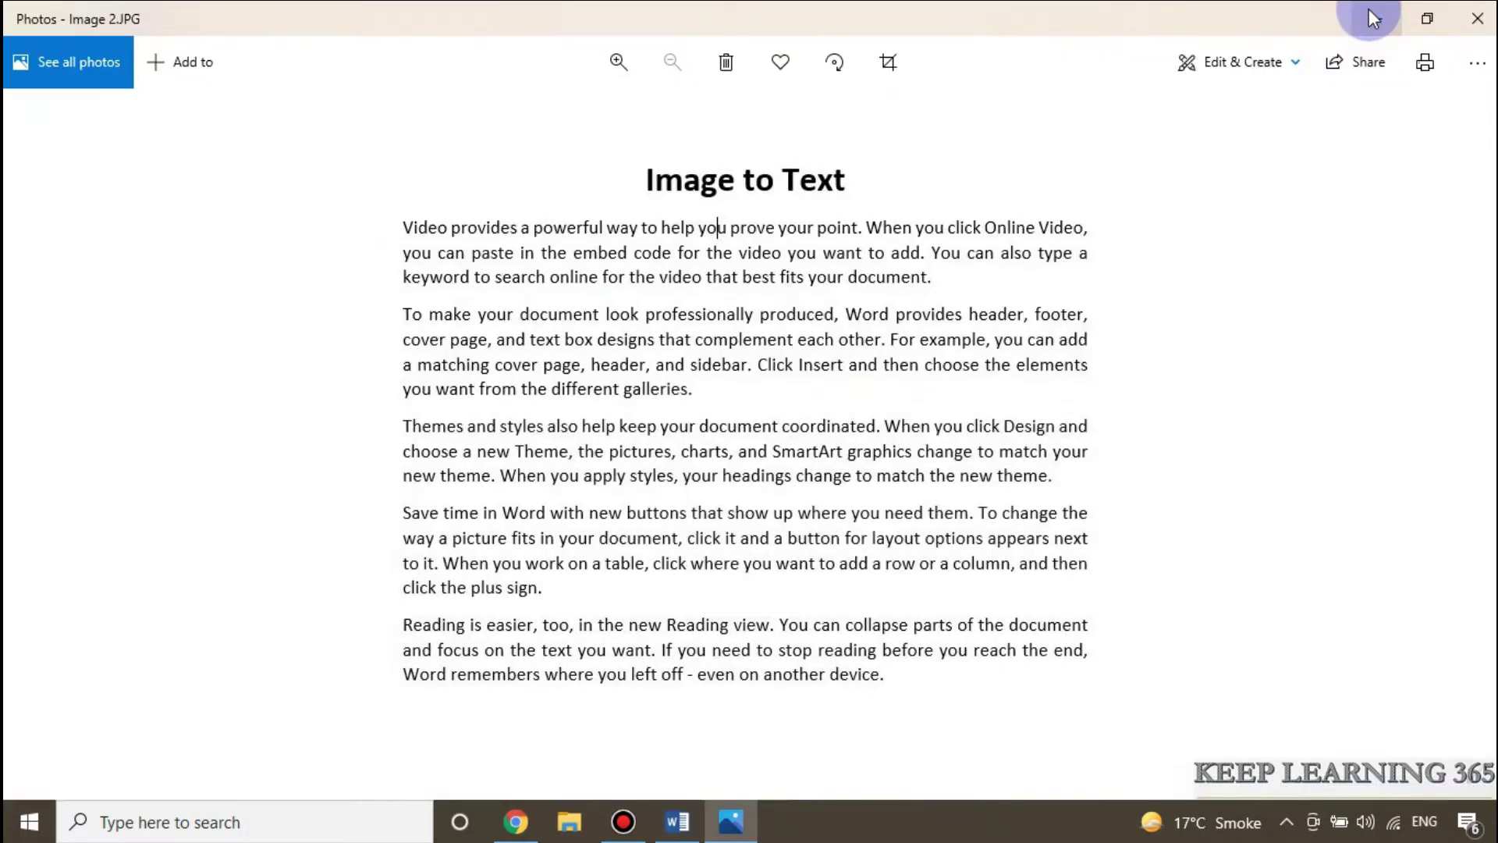
click(1372, 16)
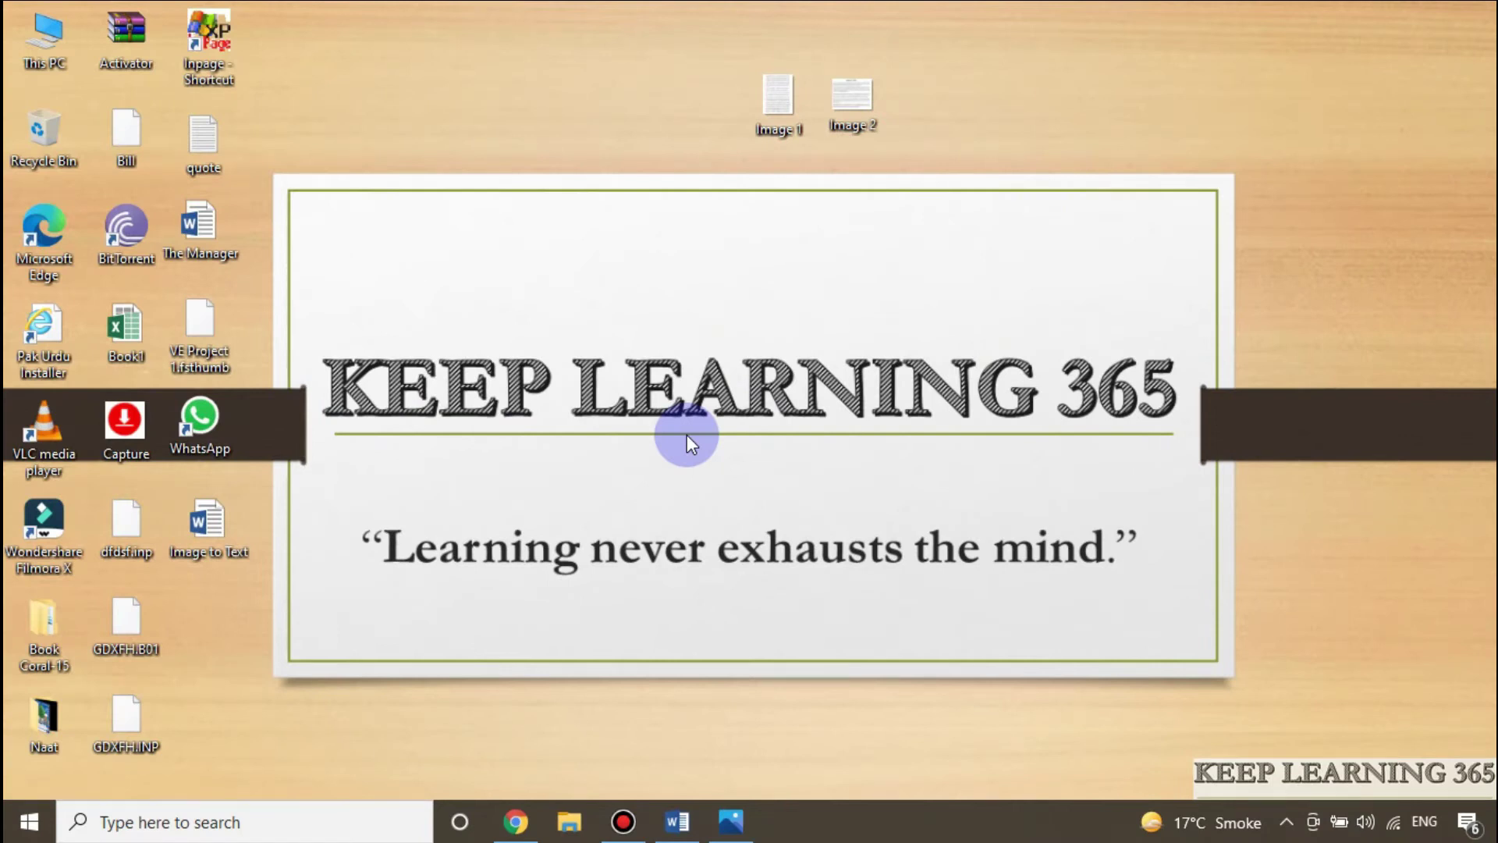
click(507, 823)
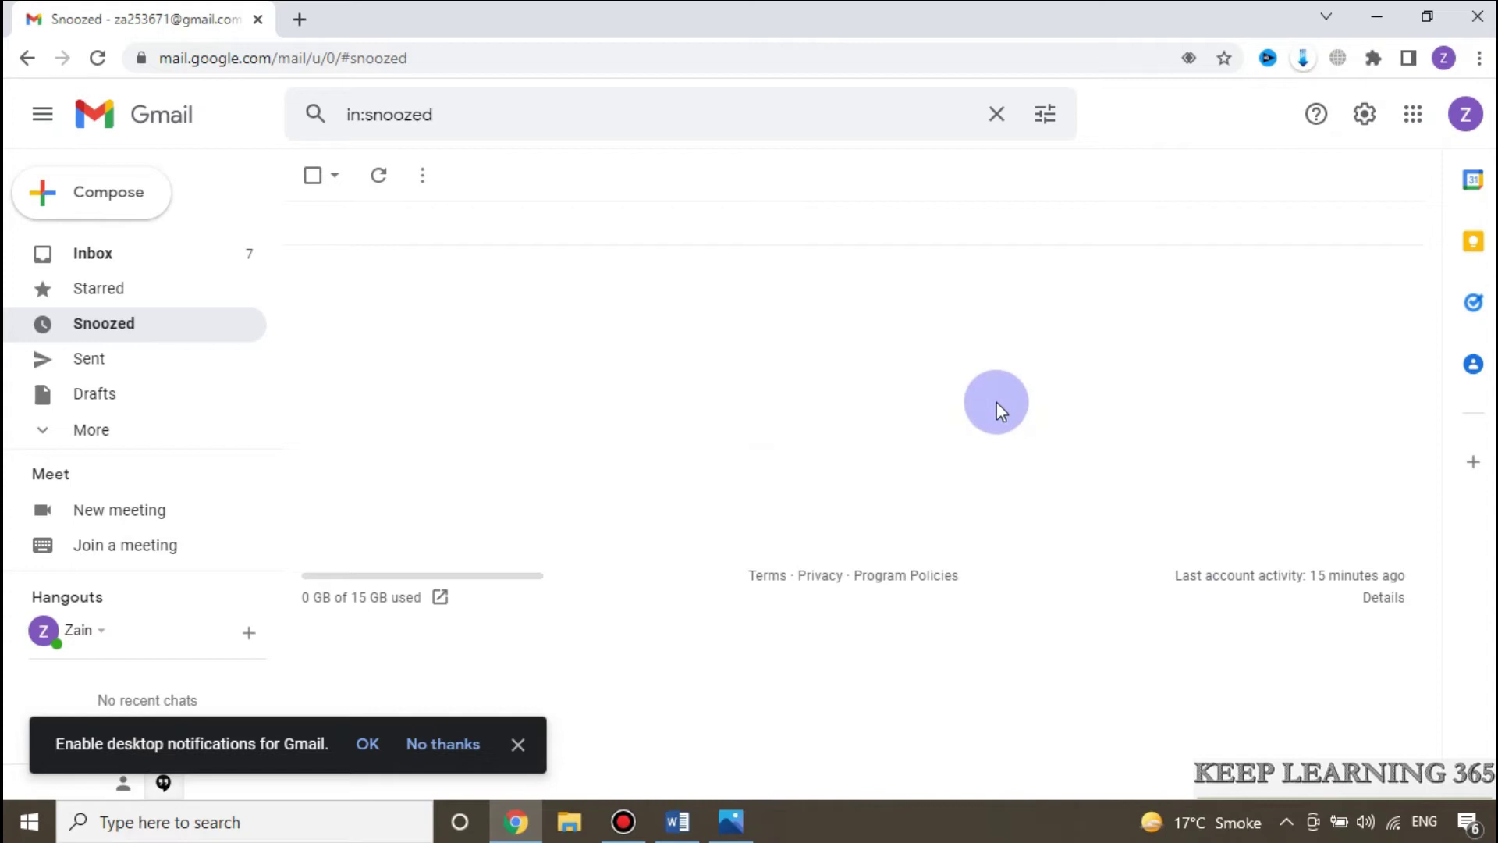
click(1414, 116)
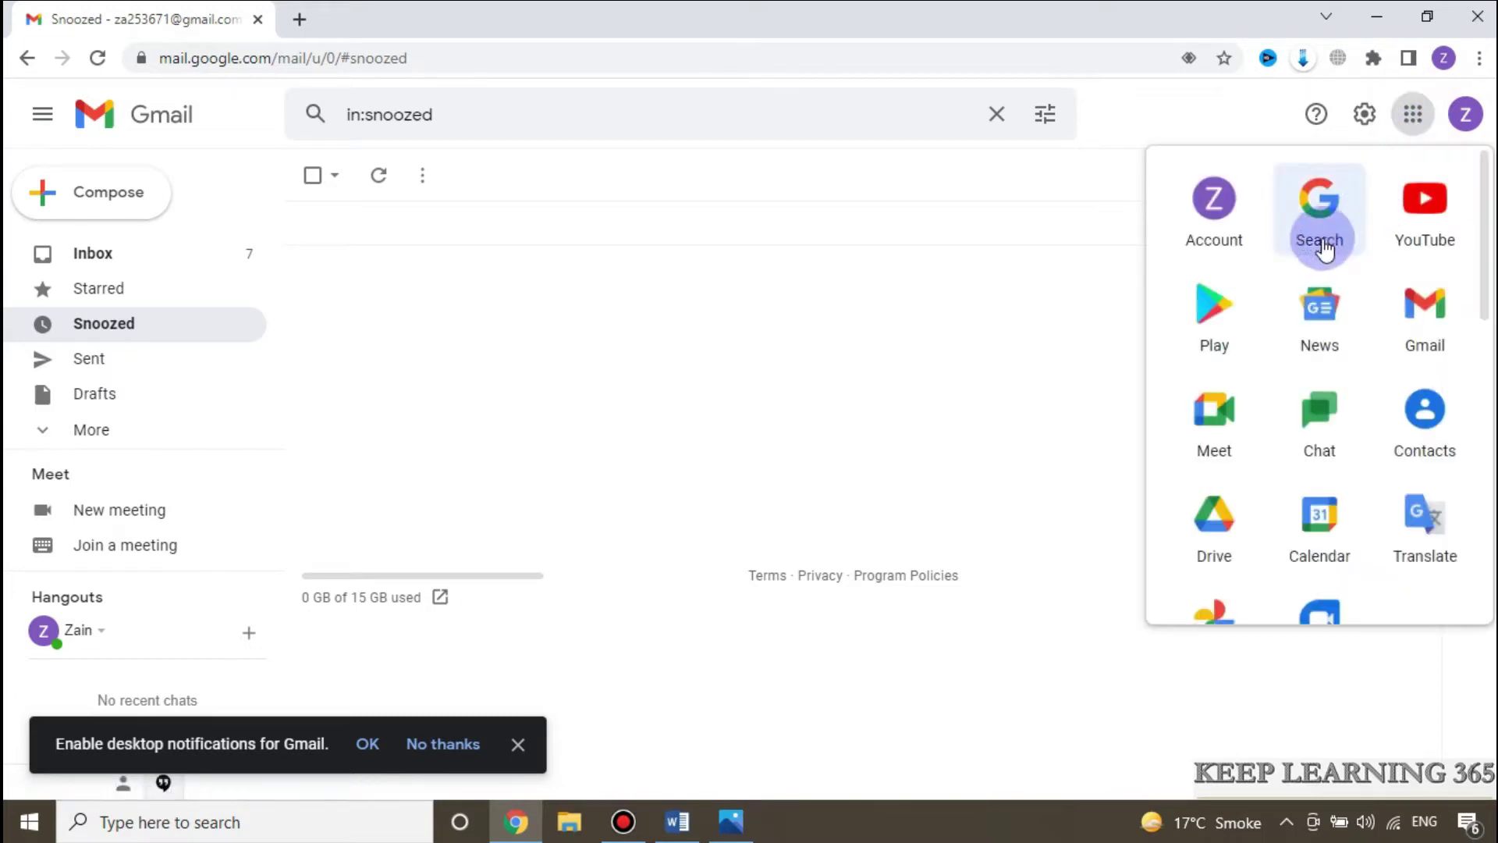
click(1211, 517)
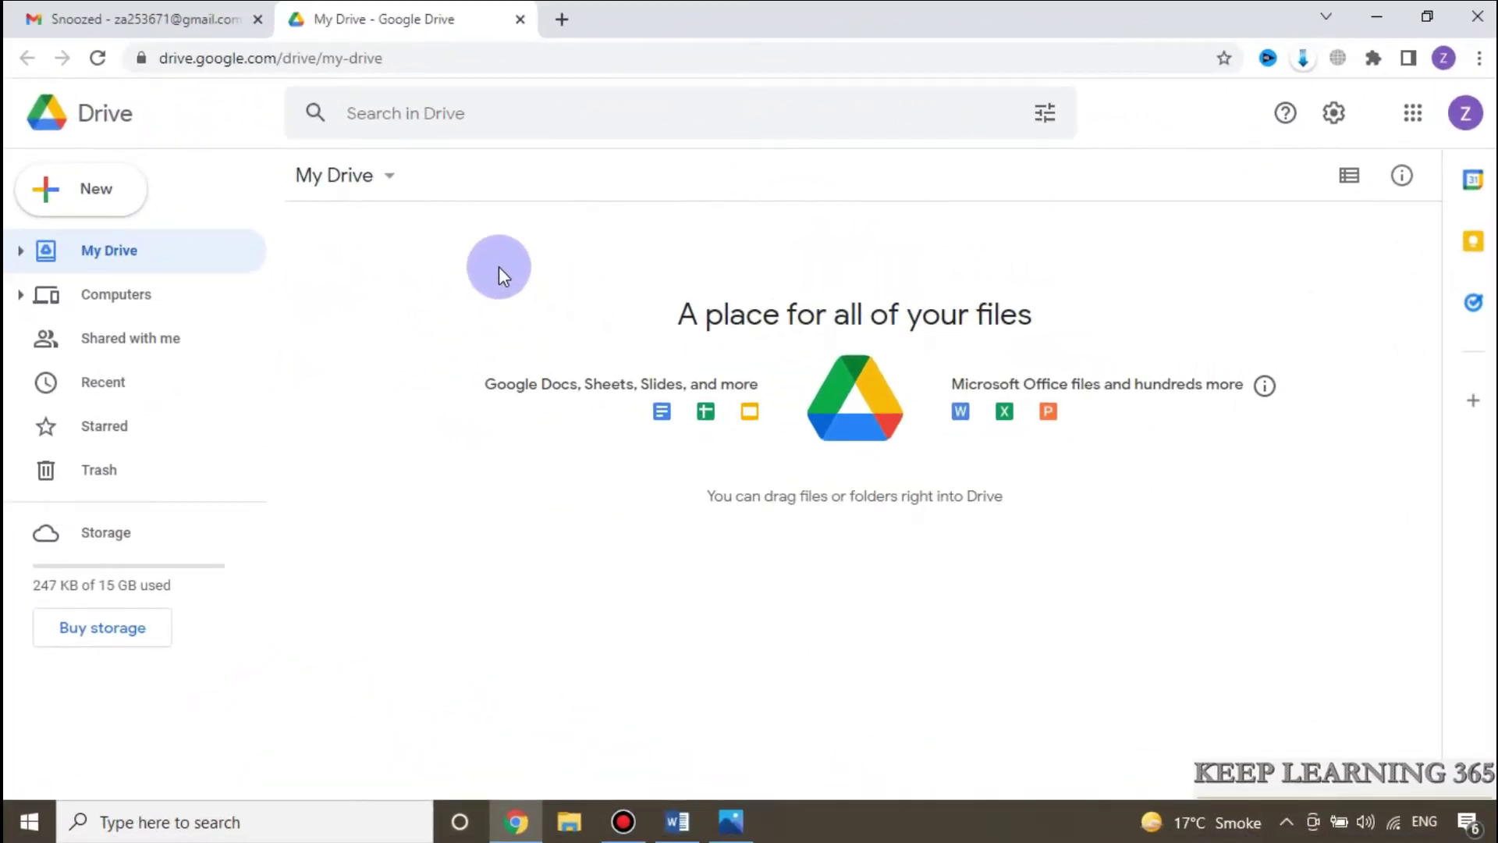
Step: Upload the Image 2 photo from the computer to My Drive
right_click(500, 269)
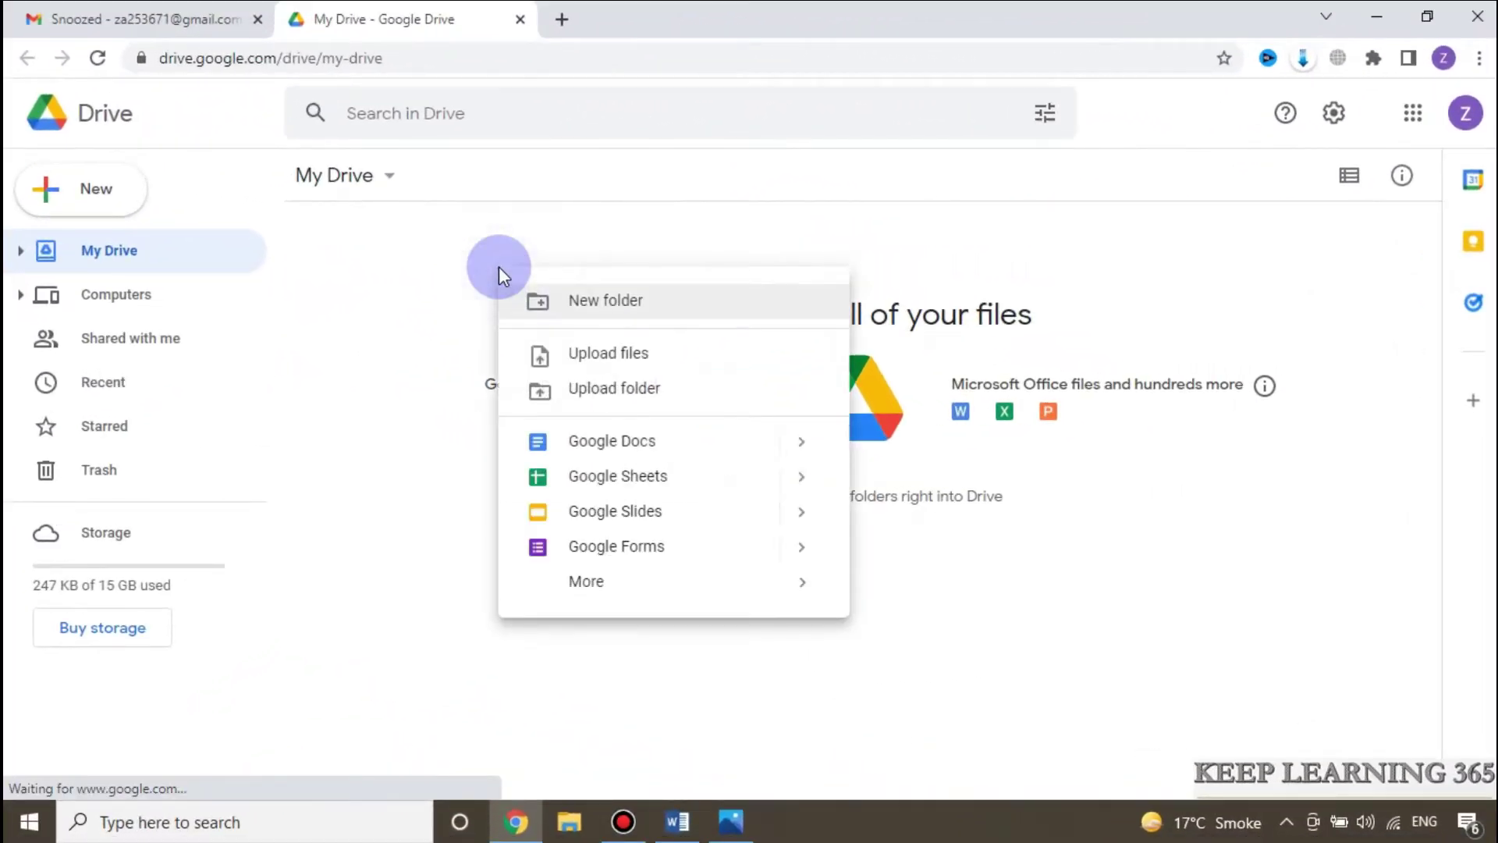
click(575, 353)
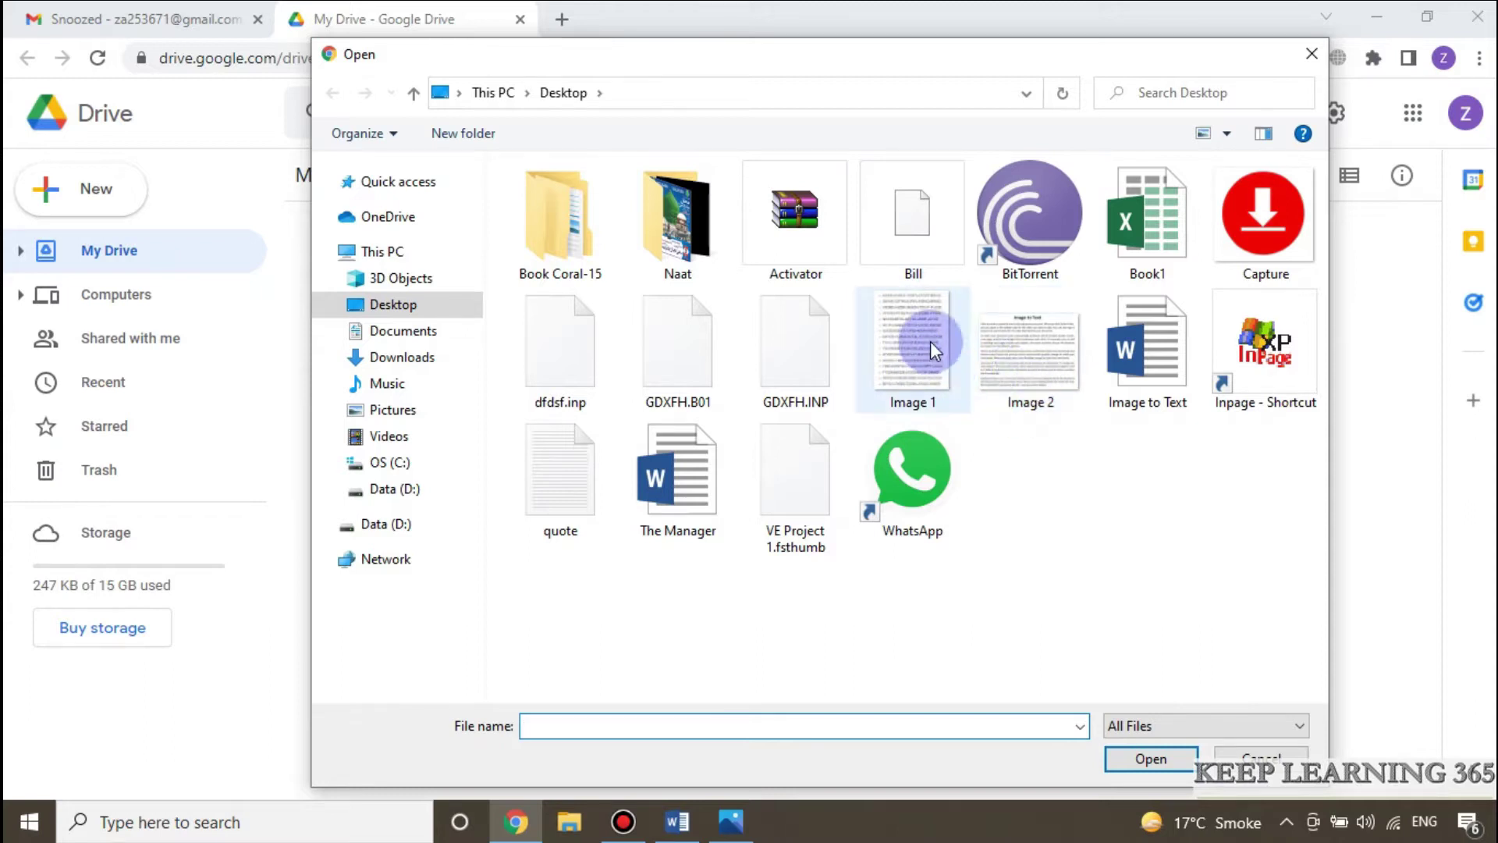
click(1033, 362)
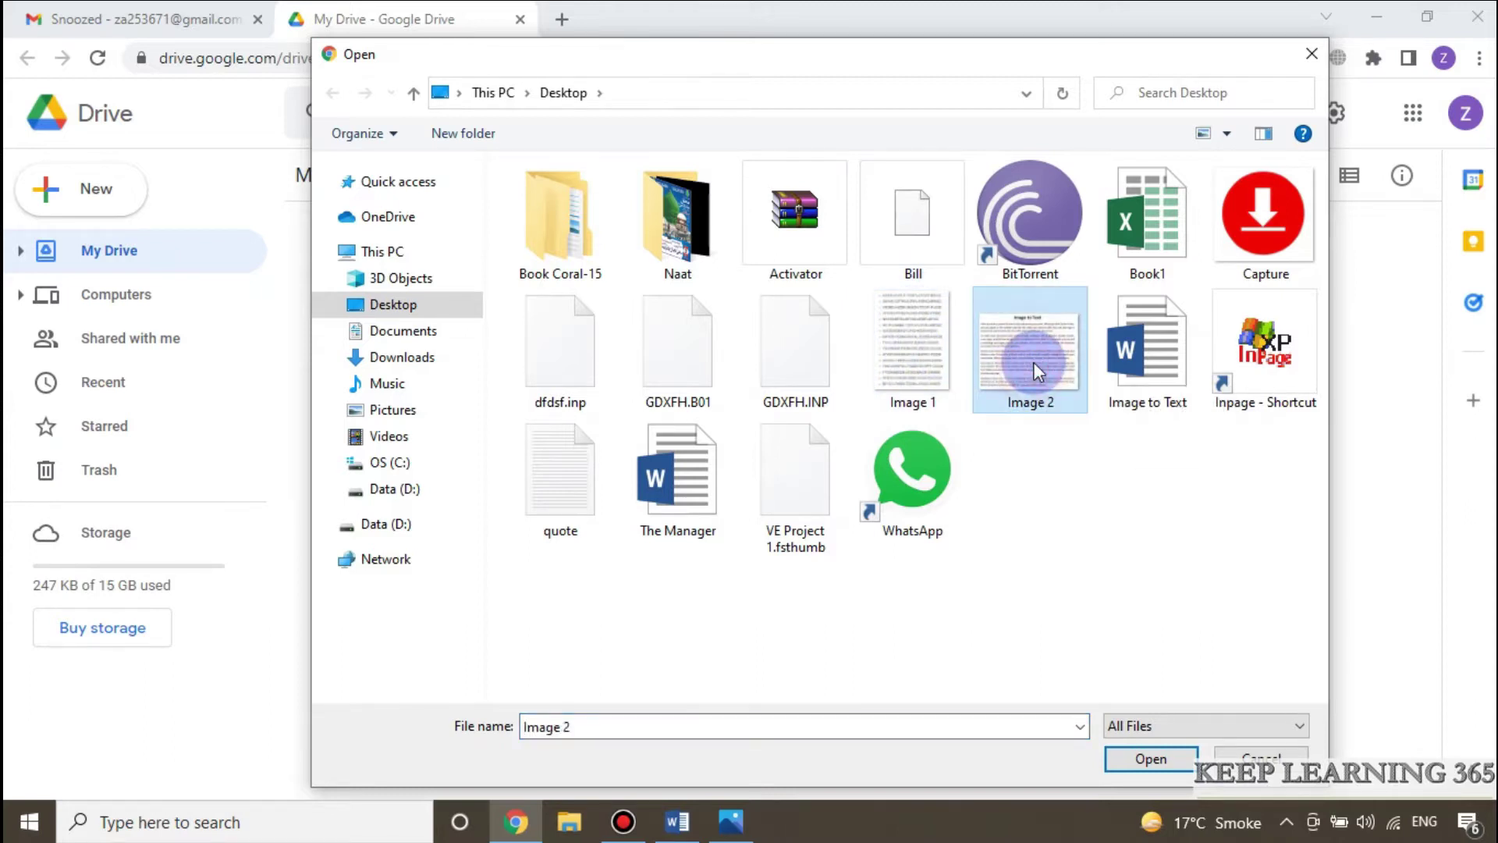
click(1147, 755)
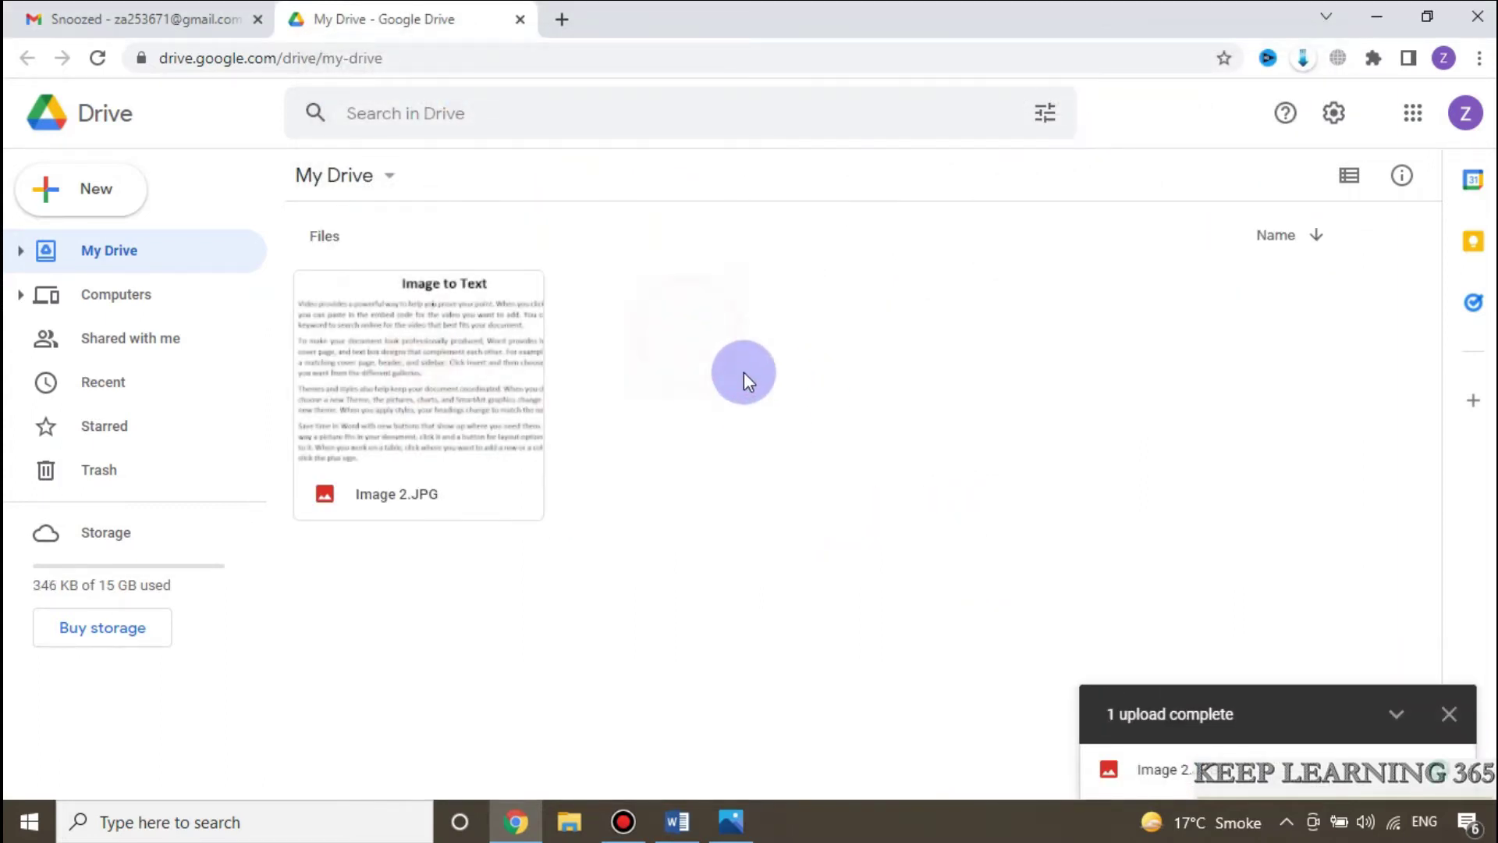
Step: Open the uploaded Image 2.JPG with Google Docs
click(461, 340)
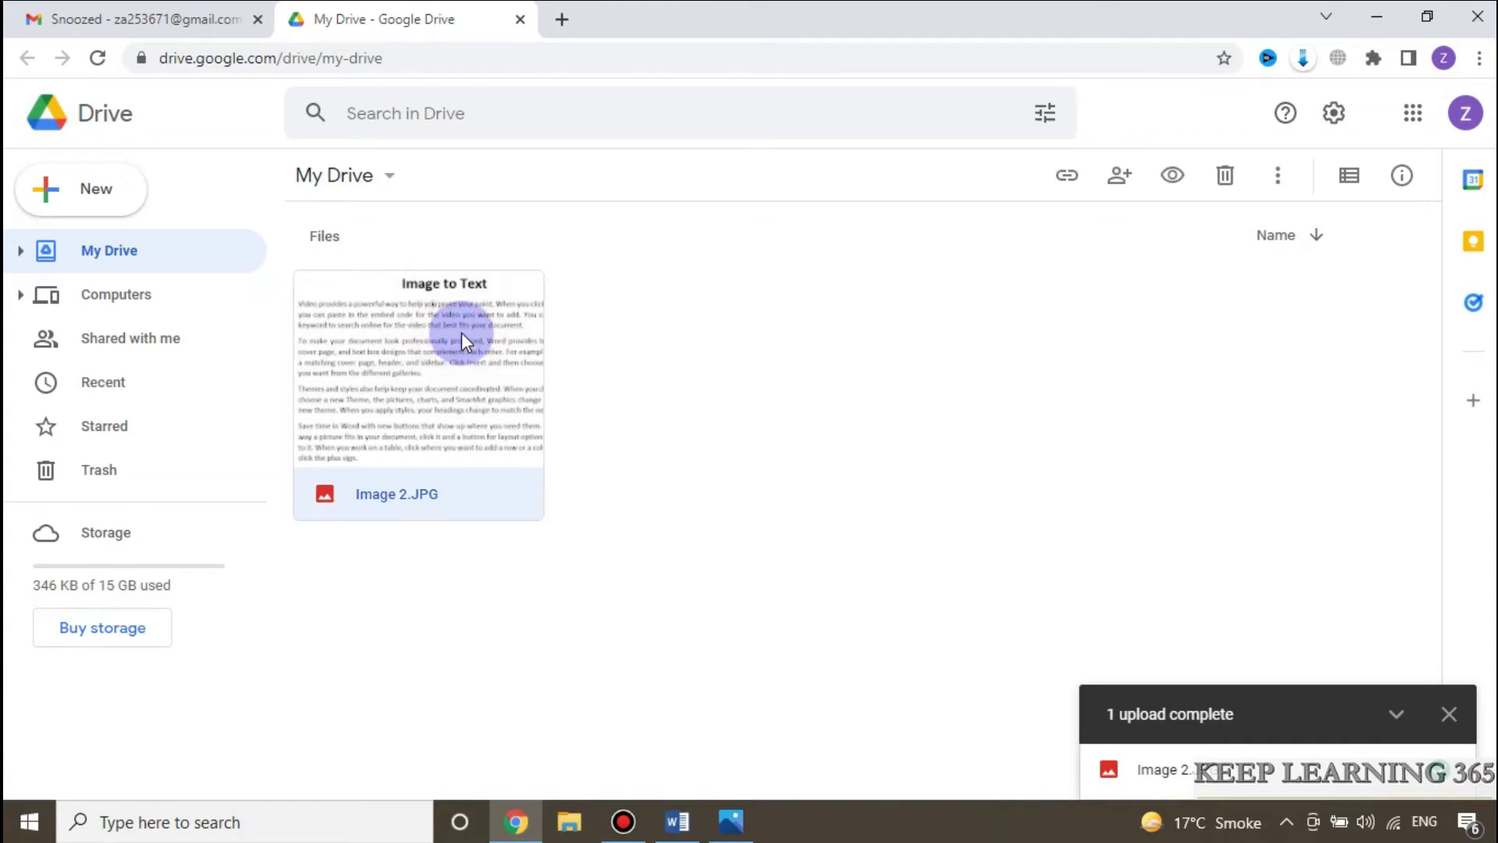
right_click(461, 333)
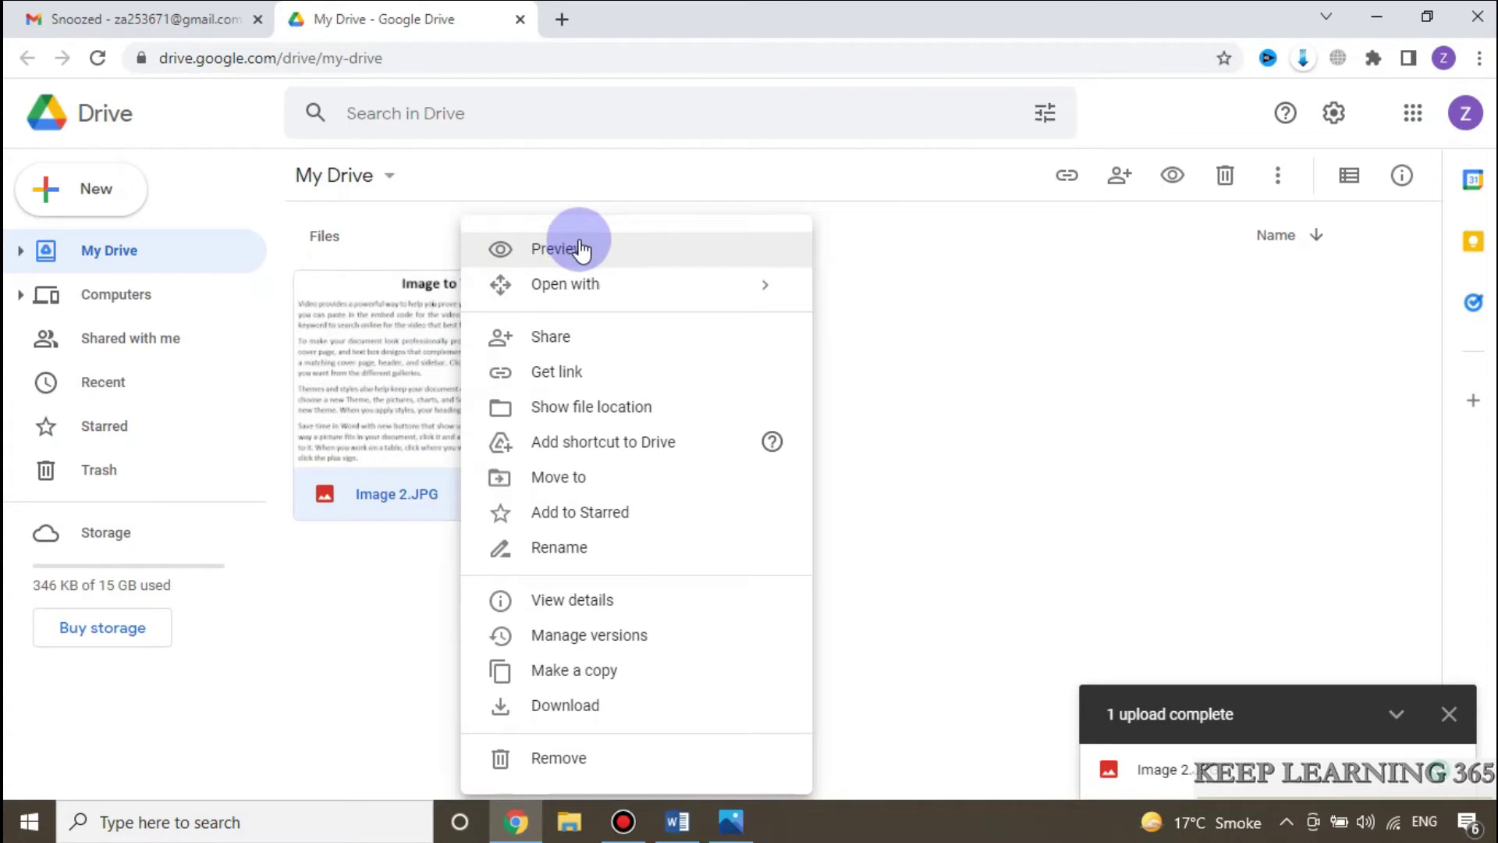
mouse_move(587, 286)
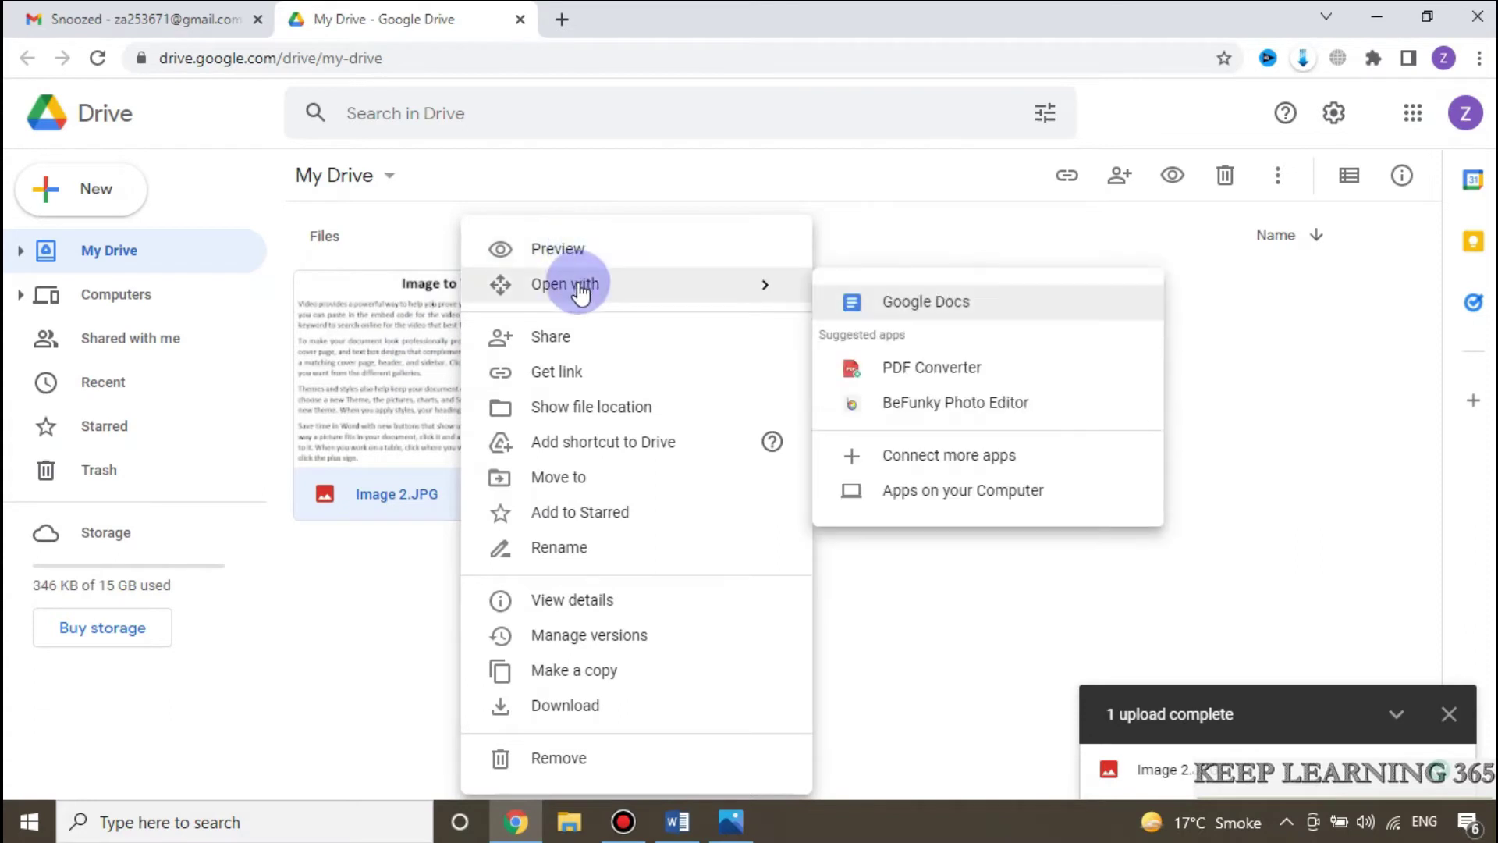
click(964, 309)
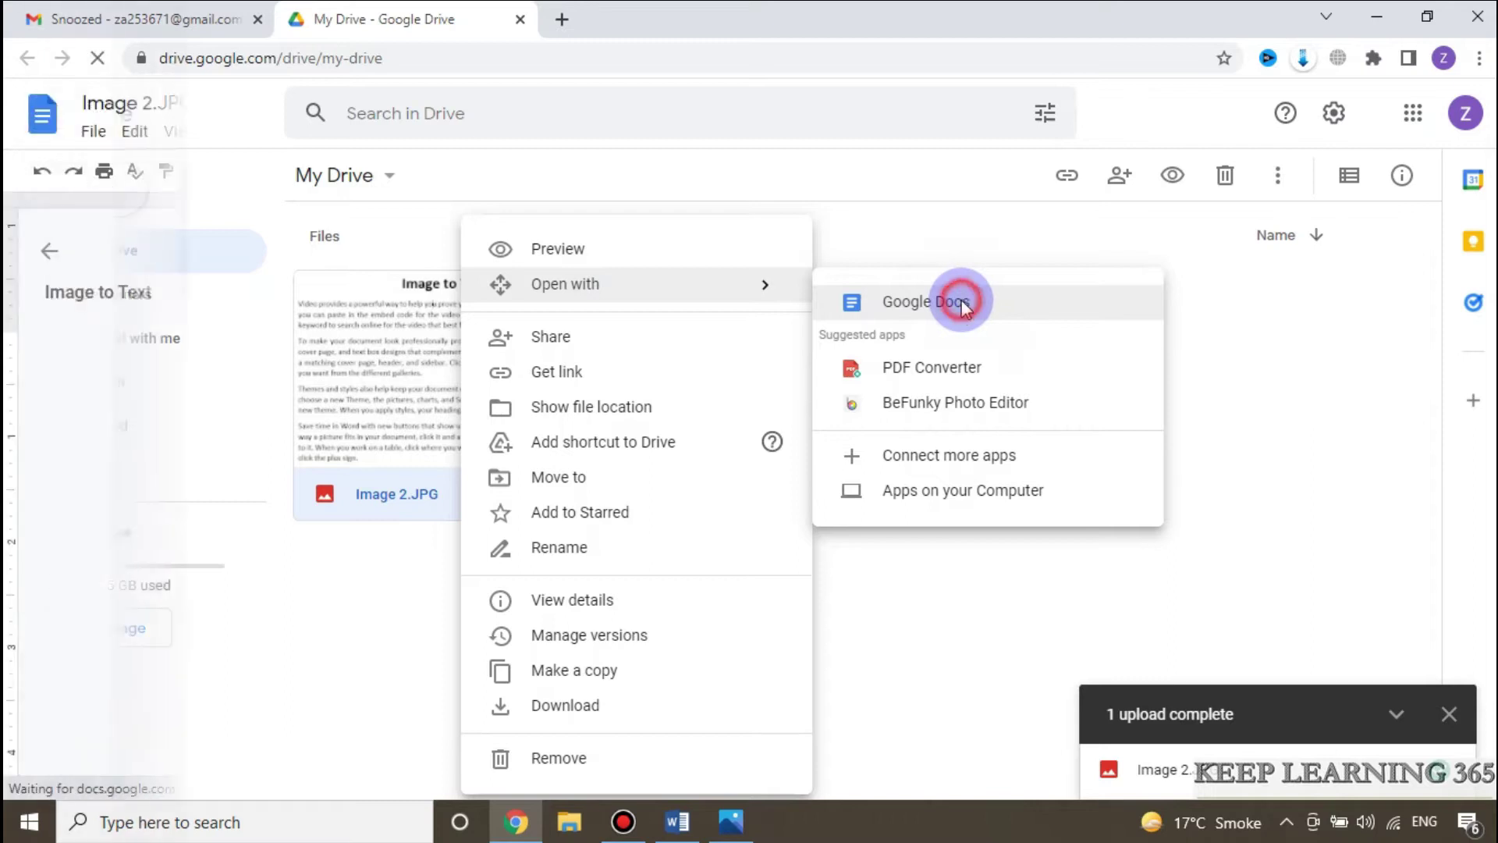
Step: Dismiss the citations tip and review the recognised heading and paragraphs below the page image
click(922, 422)
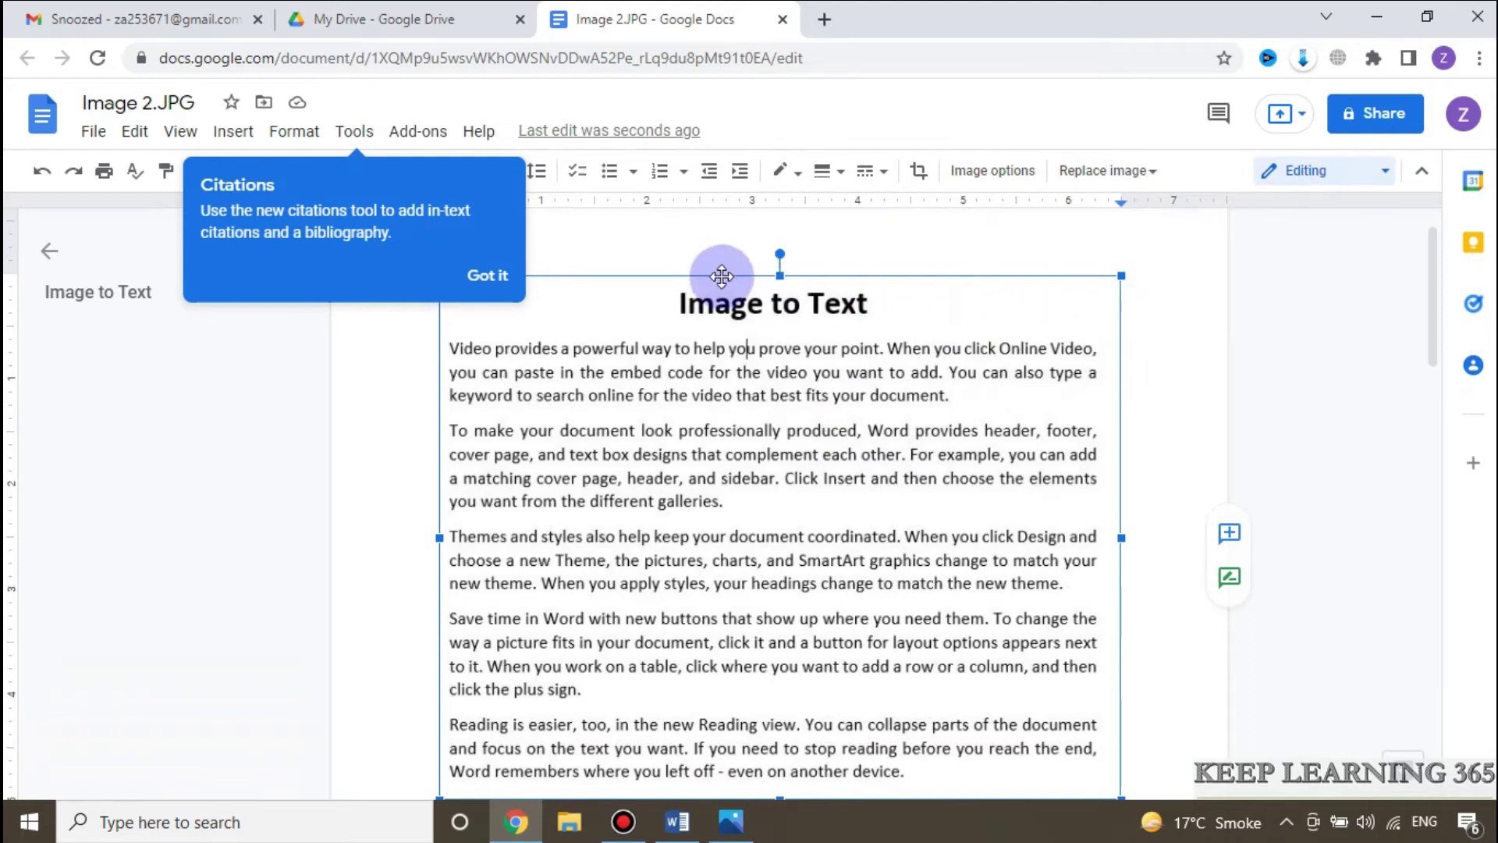
click(494, 276)
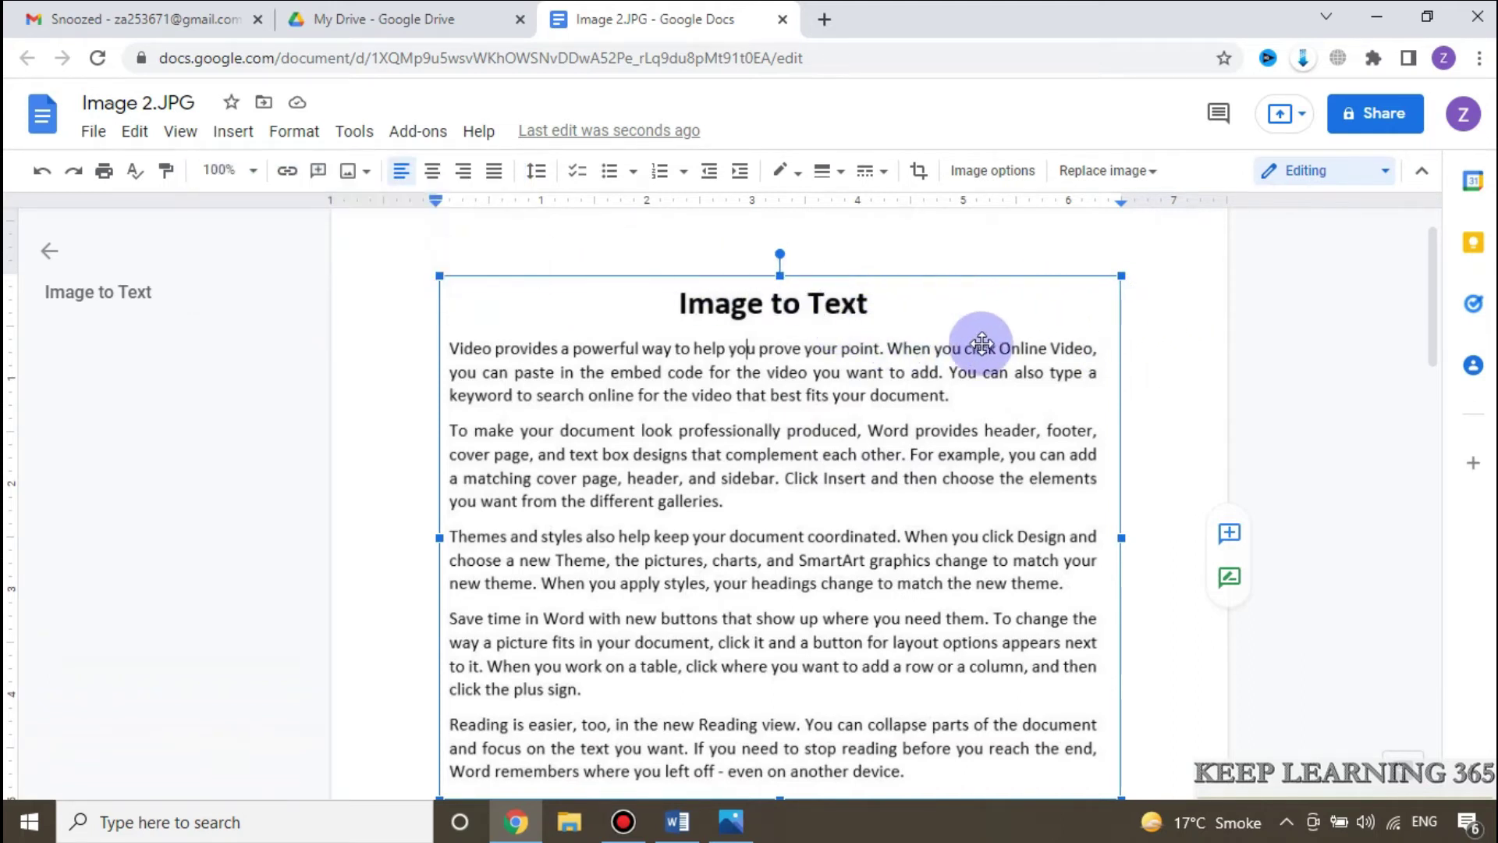
scroll(999, 343, down, 5)
scroll(999, 343, up, 3)
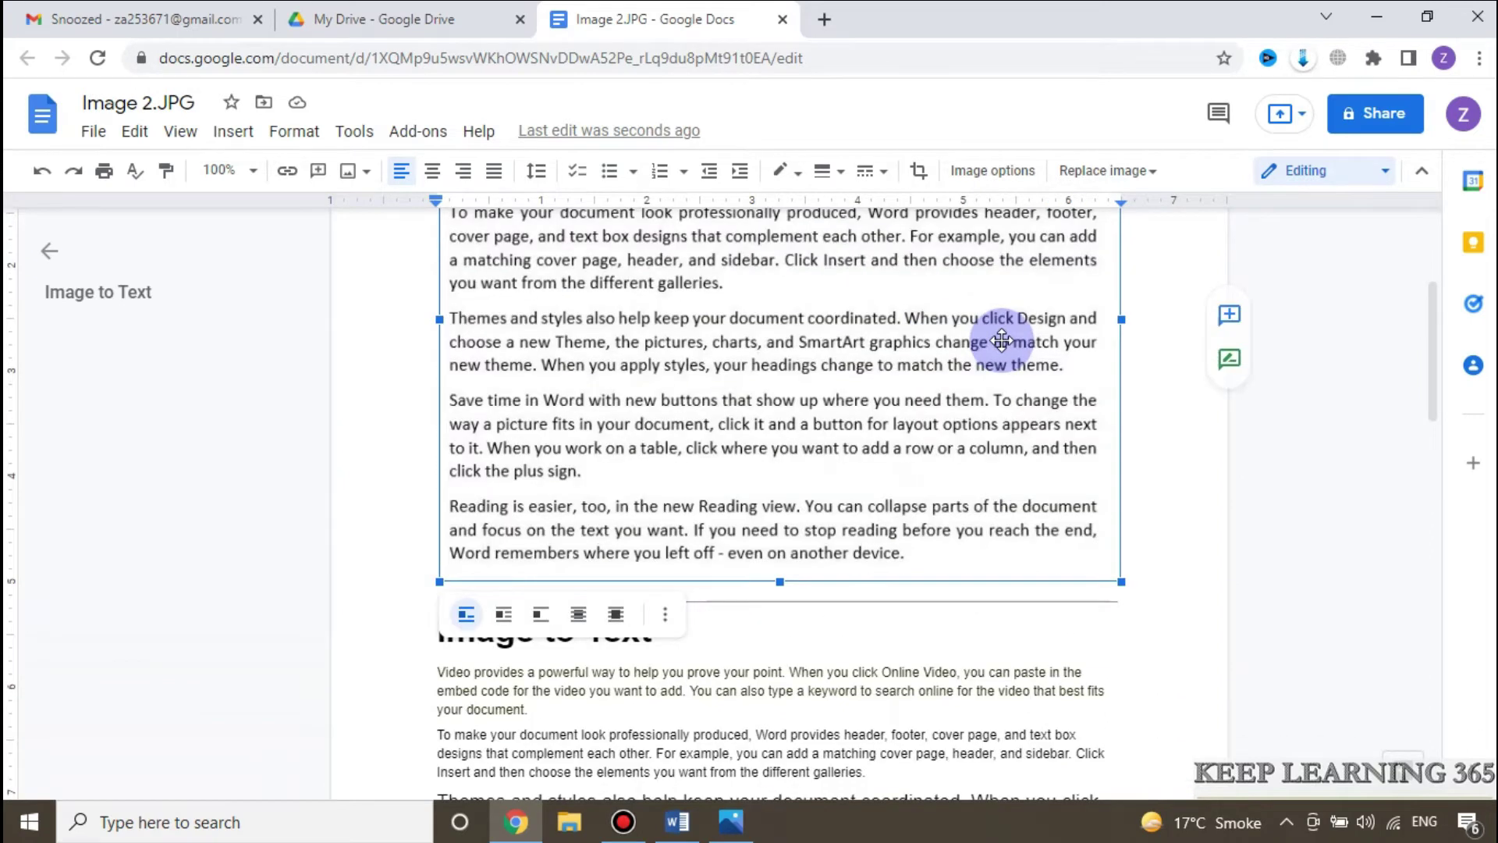
scroll(1002, 341, up, 2)
drag(780, 734, 781, 664)
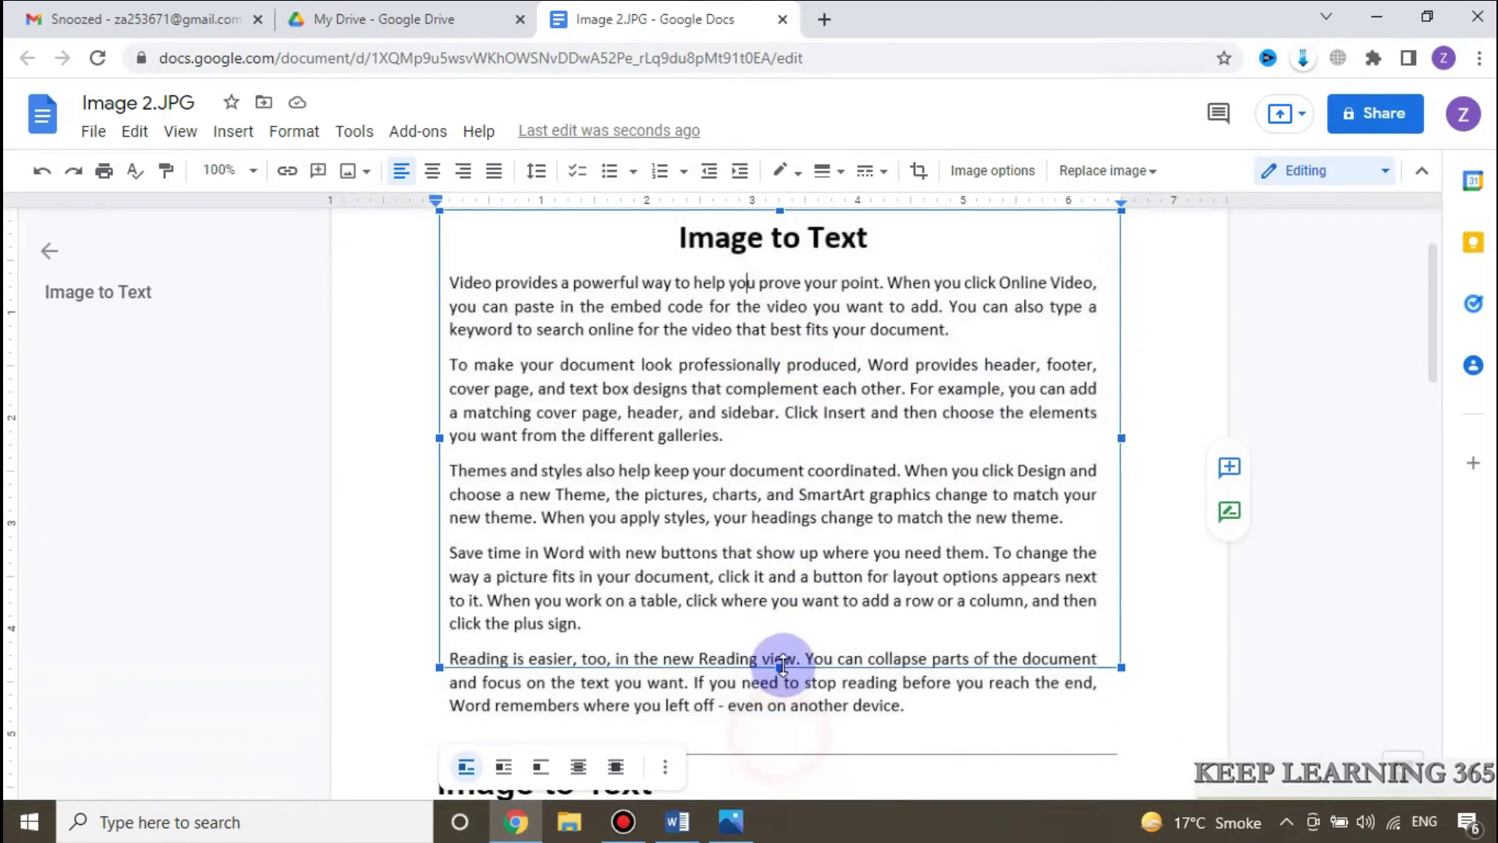
scroll(478, 588, down, 3)
click(484, 551)
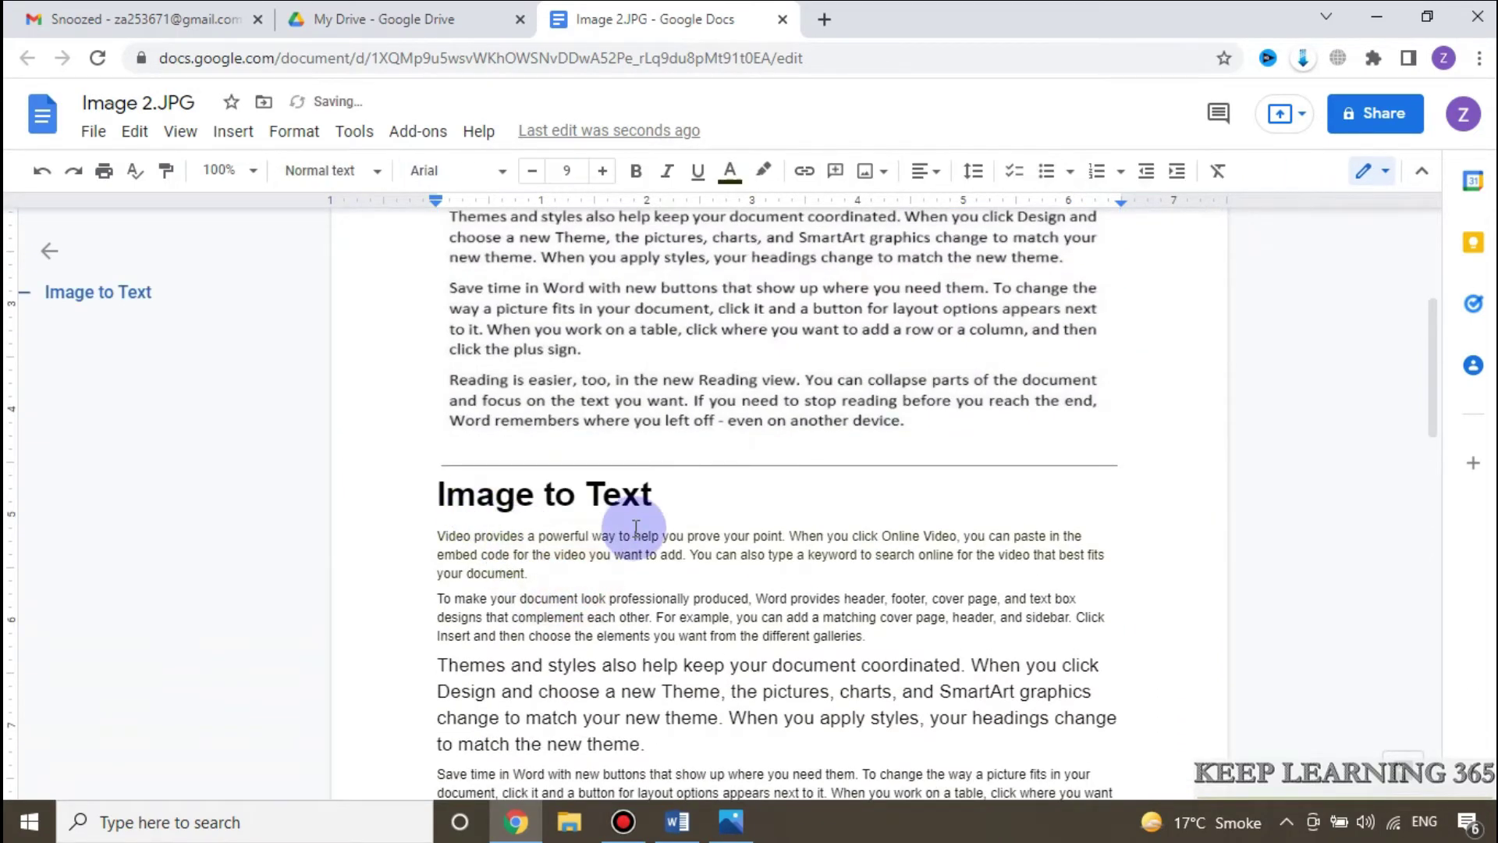
scroll(635, 530, down, 1)
click(518, 387)
click(512, 462)
click(529, 520)
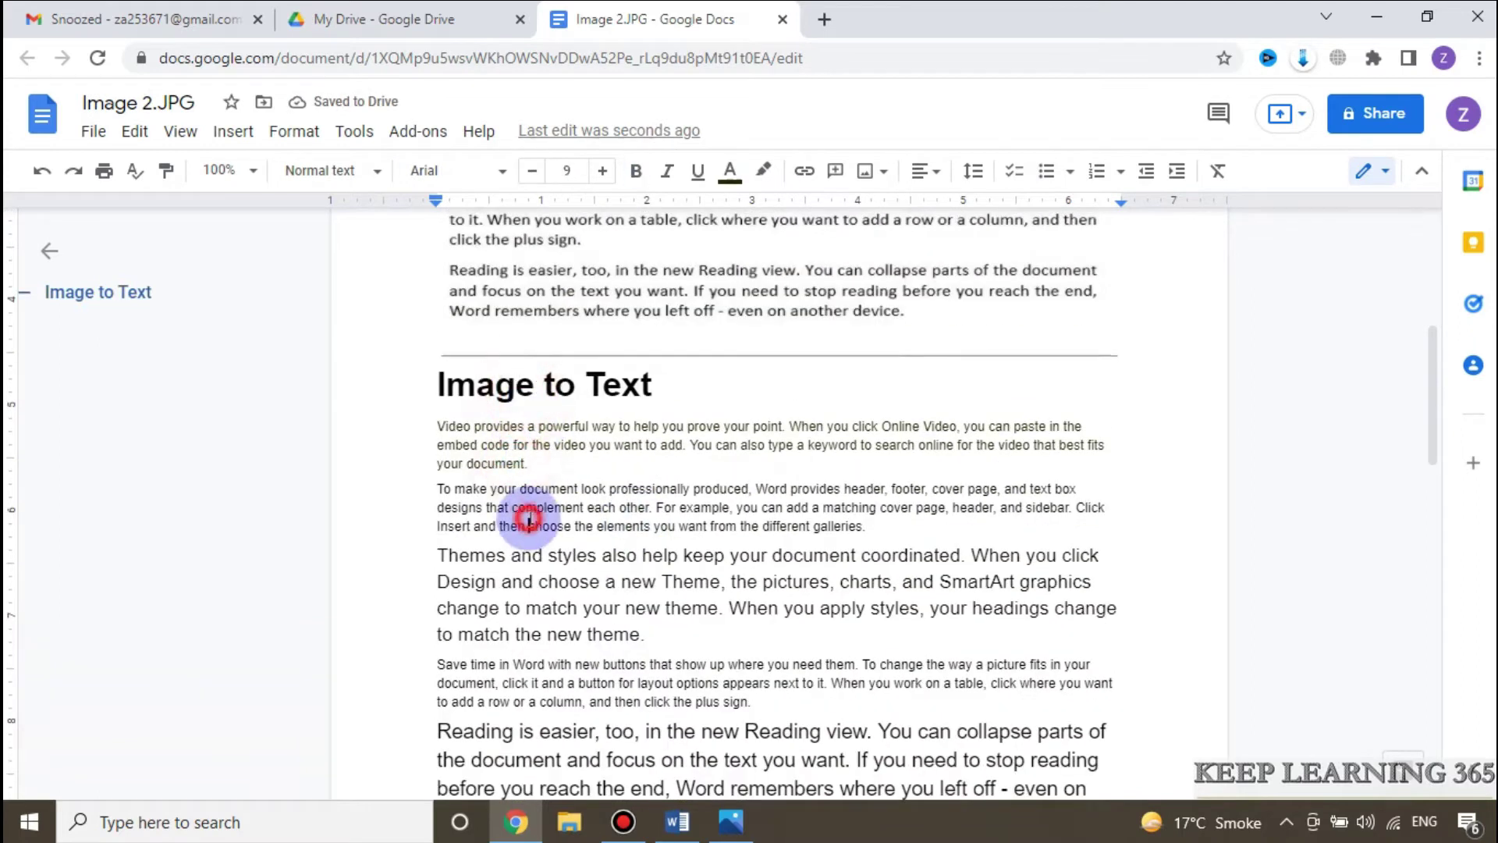
scroll(624, 565, down, 1)
scroll(780, 592, down, 2)
scroll(780, 468, up, 2)
Step: Select the recognised text and paste it into a new, maximized blank Word document
click(437, 280)
drag(477, 318, 933, 704)
key(ctrl+c)
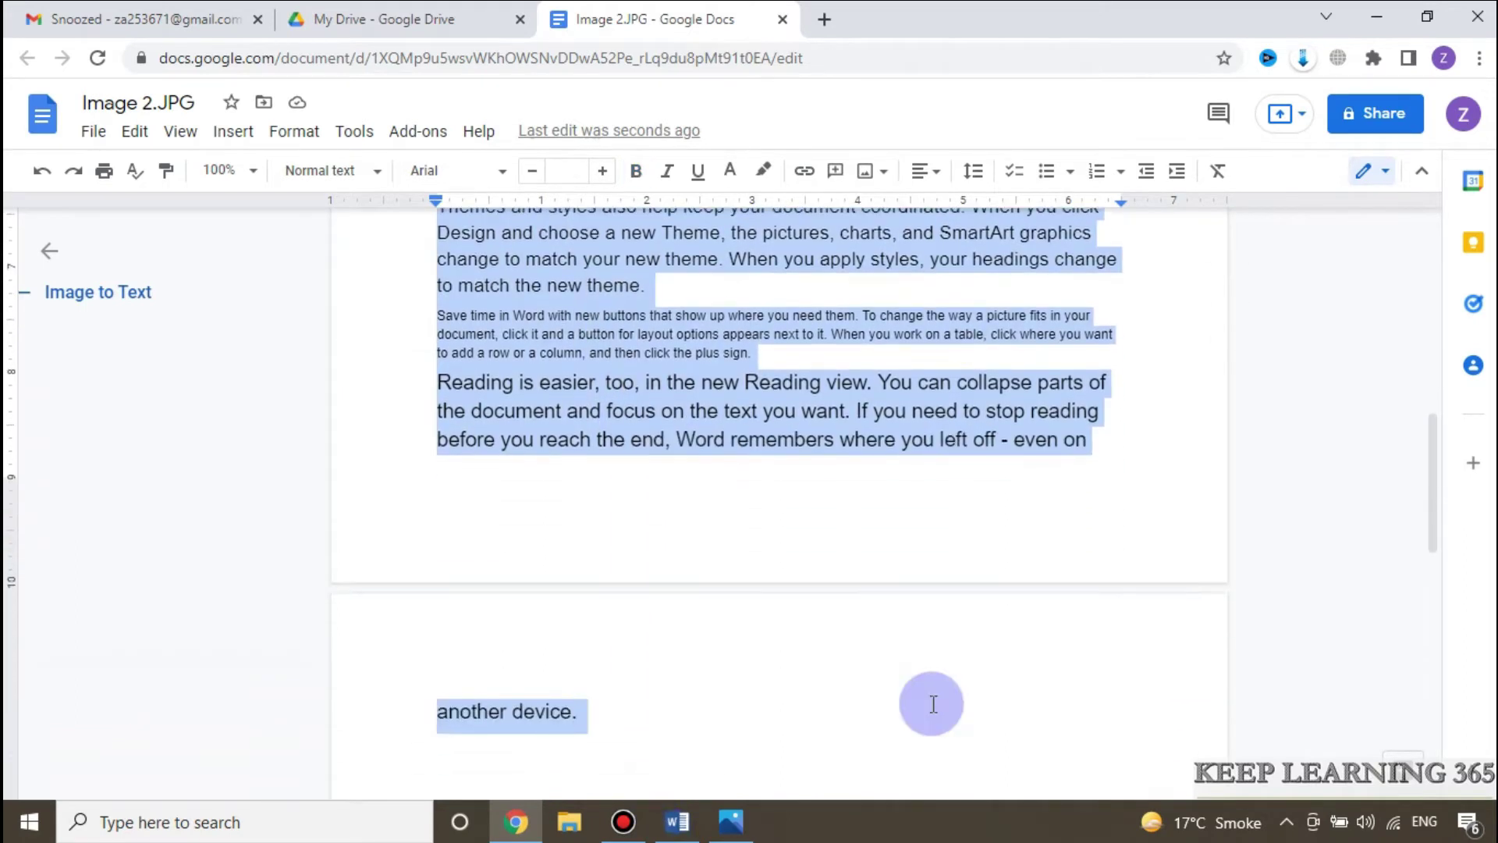
click(361, 819)
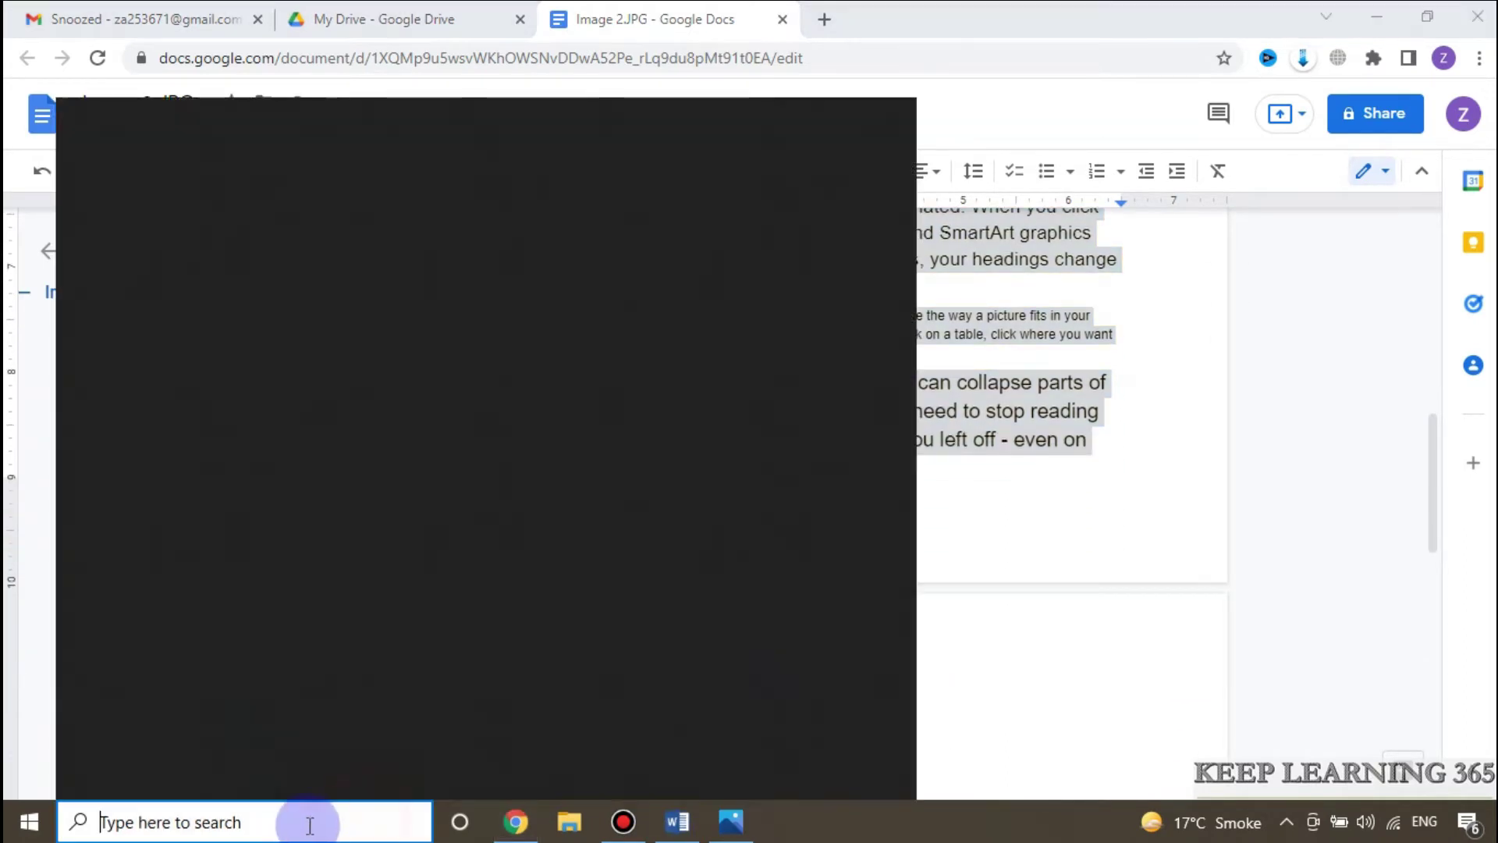
click(739, 459)
click(535, 371)
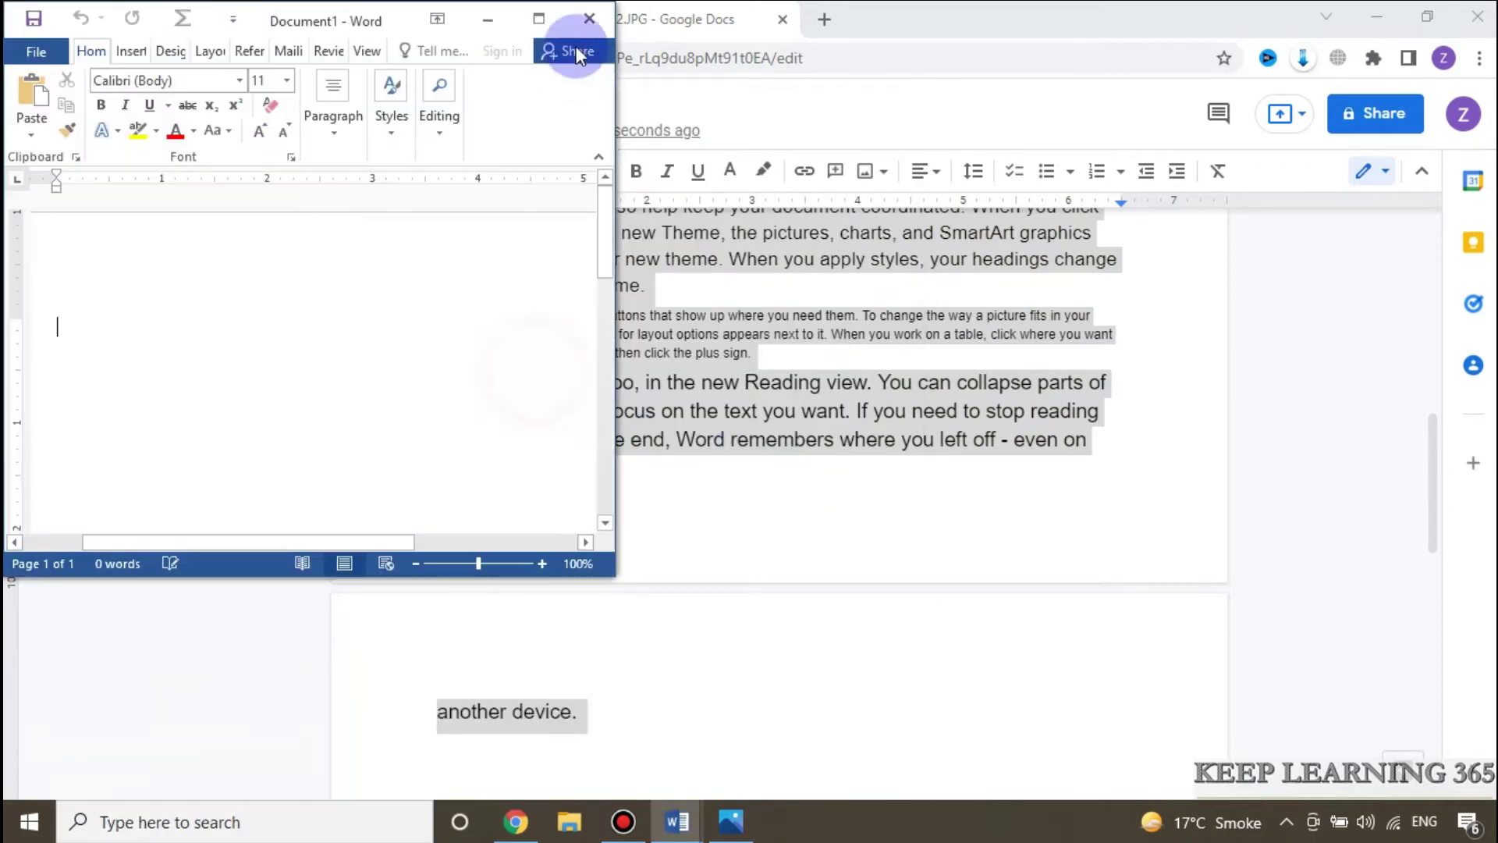
click(545, 21)
key(ctrl+v)
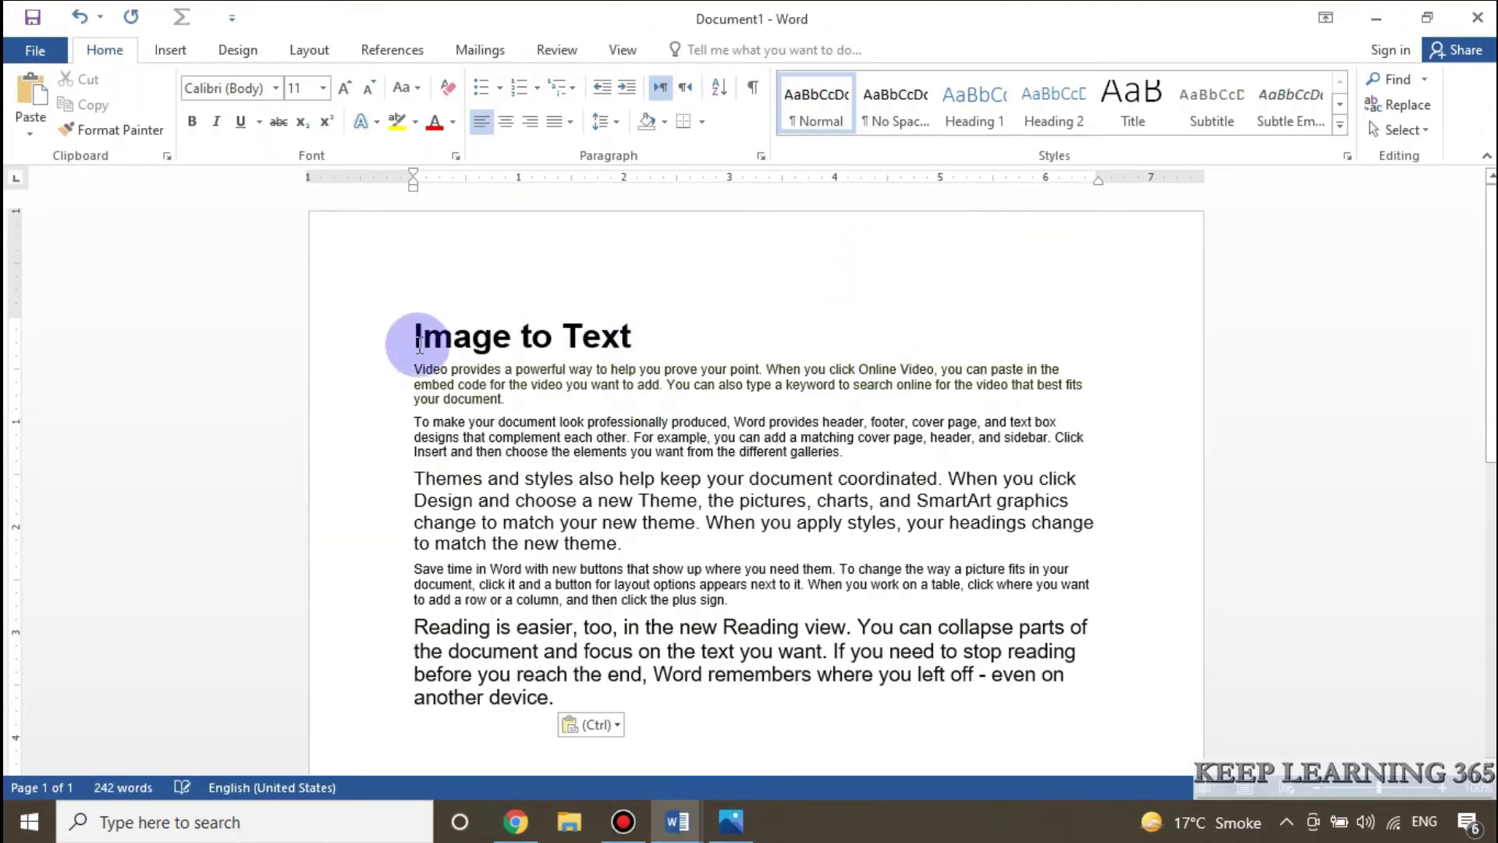
key(ctrl+a)
key(alt+Tab)
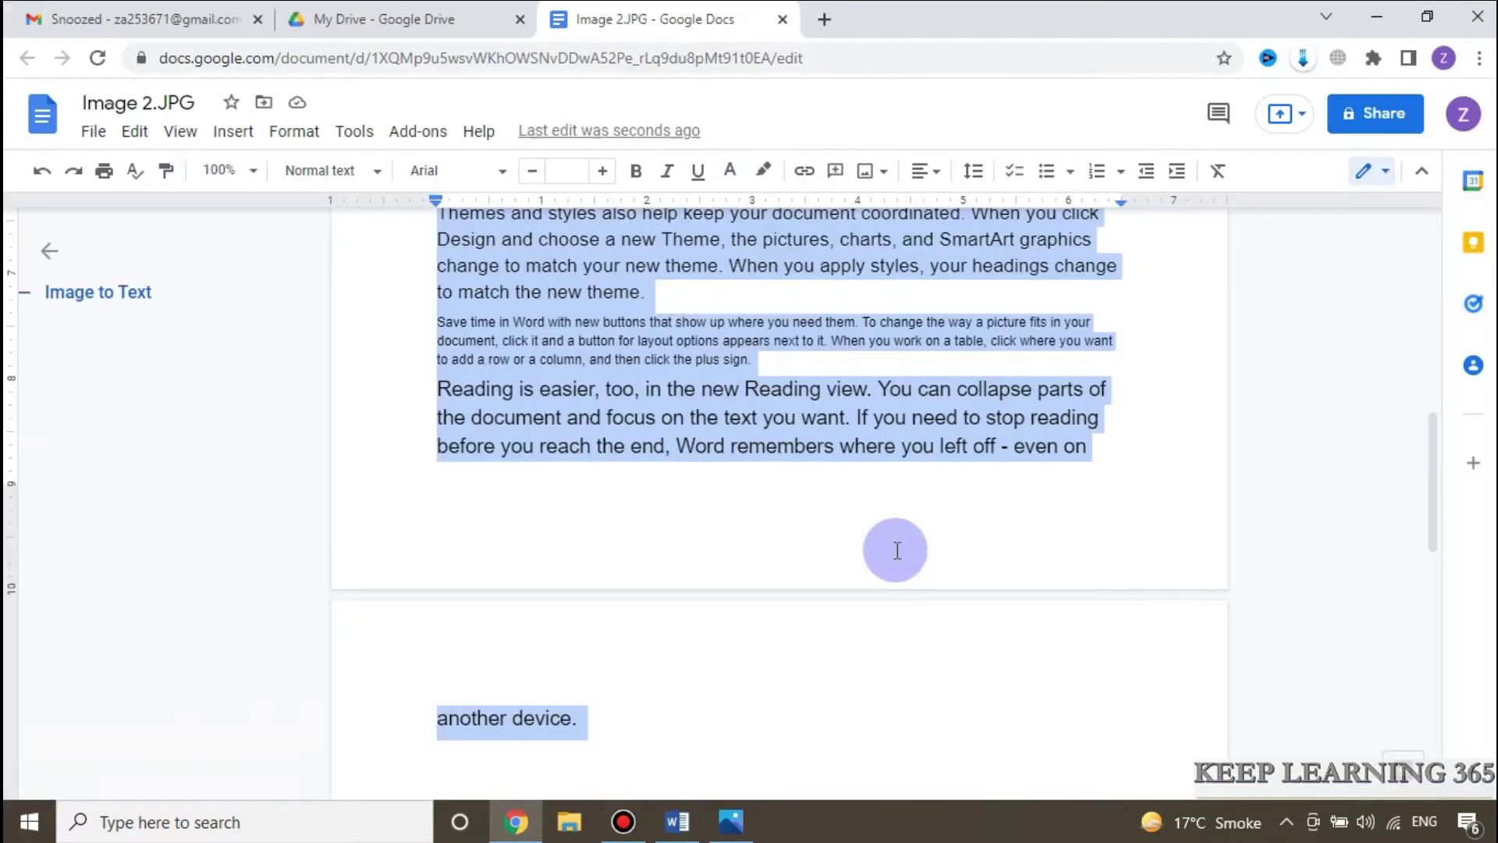
scroll(897, 546, up, 9)
Step: Save the converted Image 2.JPG document through File > Download as Microsoft Word (.docx)
scroll(851, 538, up, 3)
scroll(850, 535, down, 8)
click(664, 515)
scroll(671, 515, up, 6)
scroll(569, 488, down, 6)
scroll(625, 469, up, 1)
scroll(703, 476, down, 5)
scroll(749, 472, down, 4)
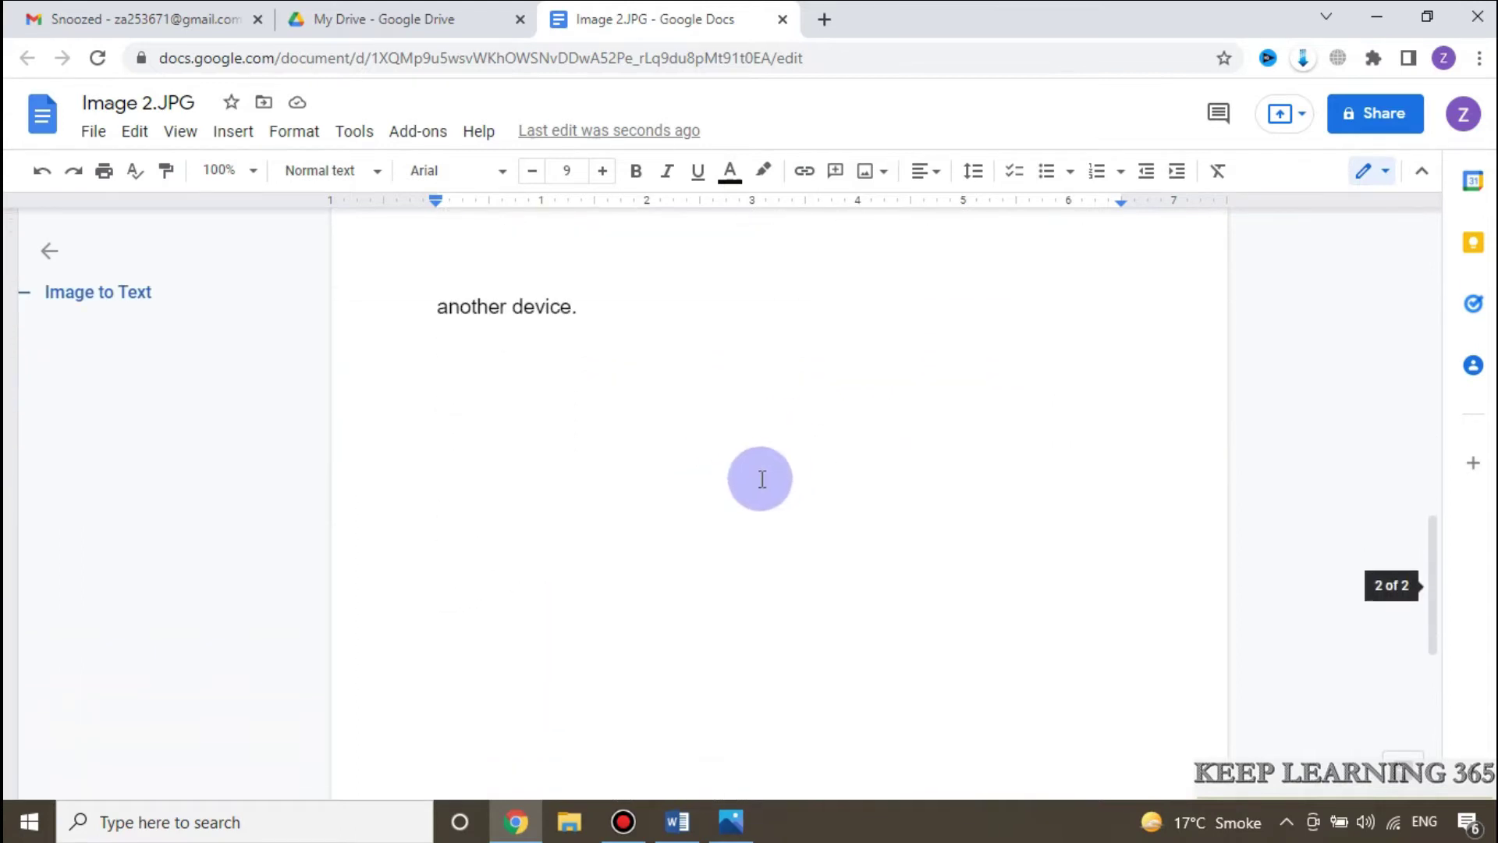
scroll(749, 483, up, 9)
scroll(747, 491, up, 4)
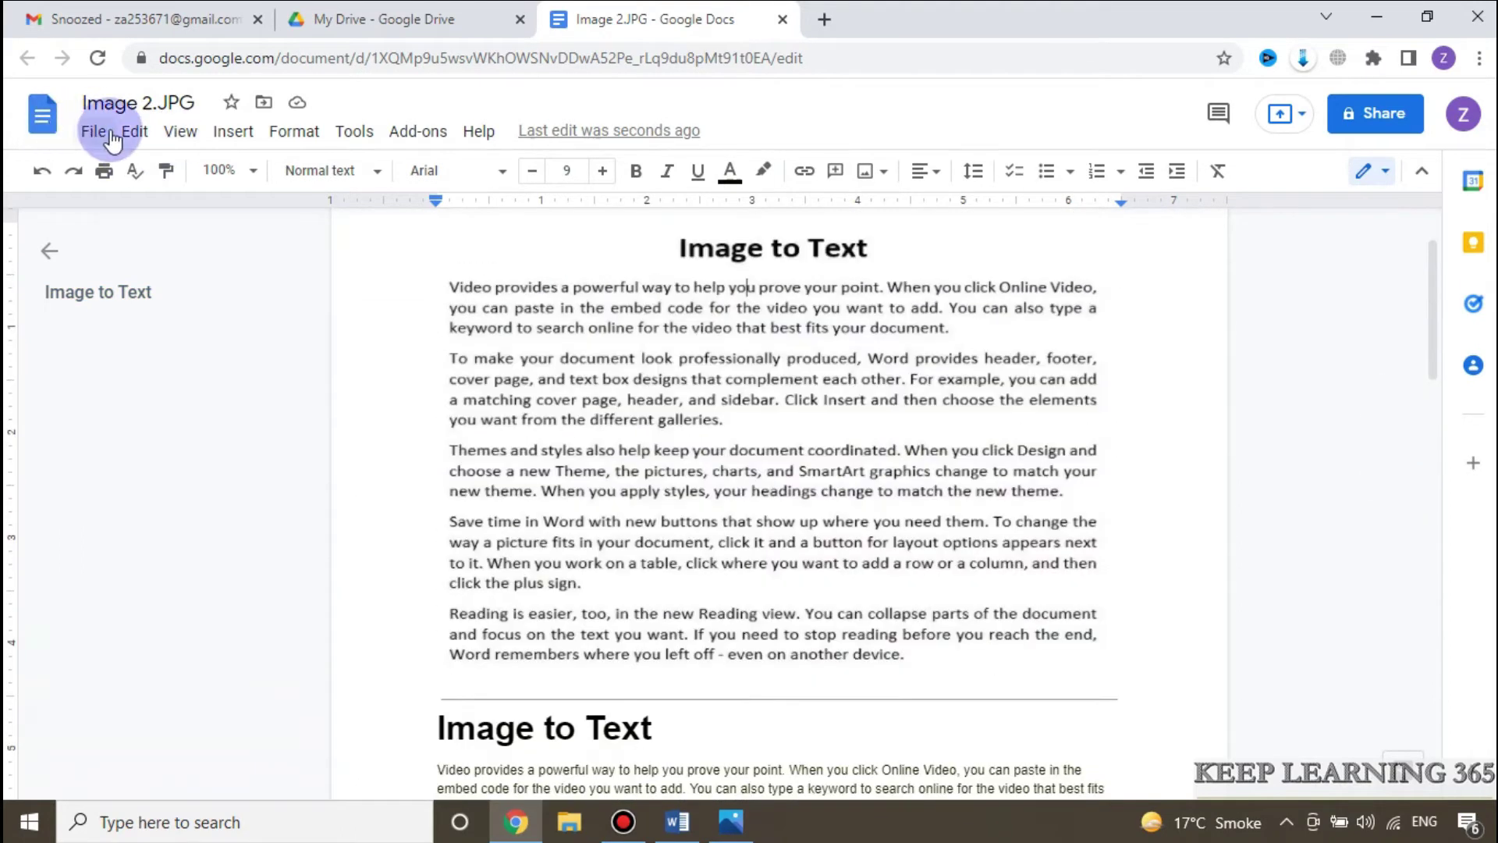
click(90, 132)
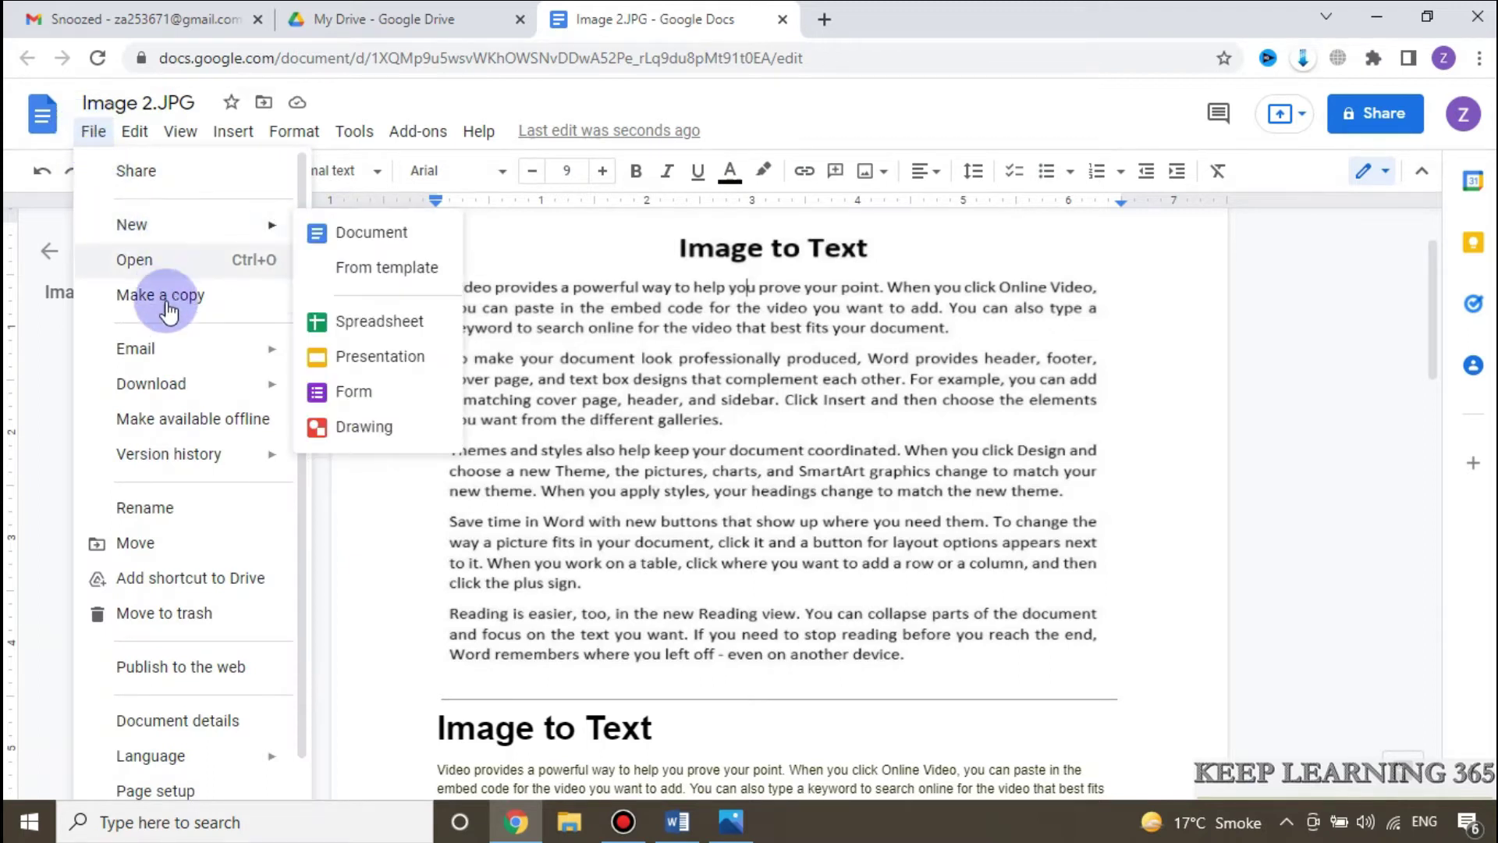
mouse_move(185, 391)
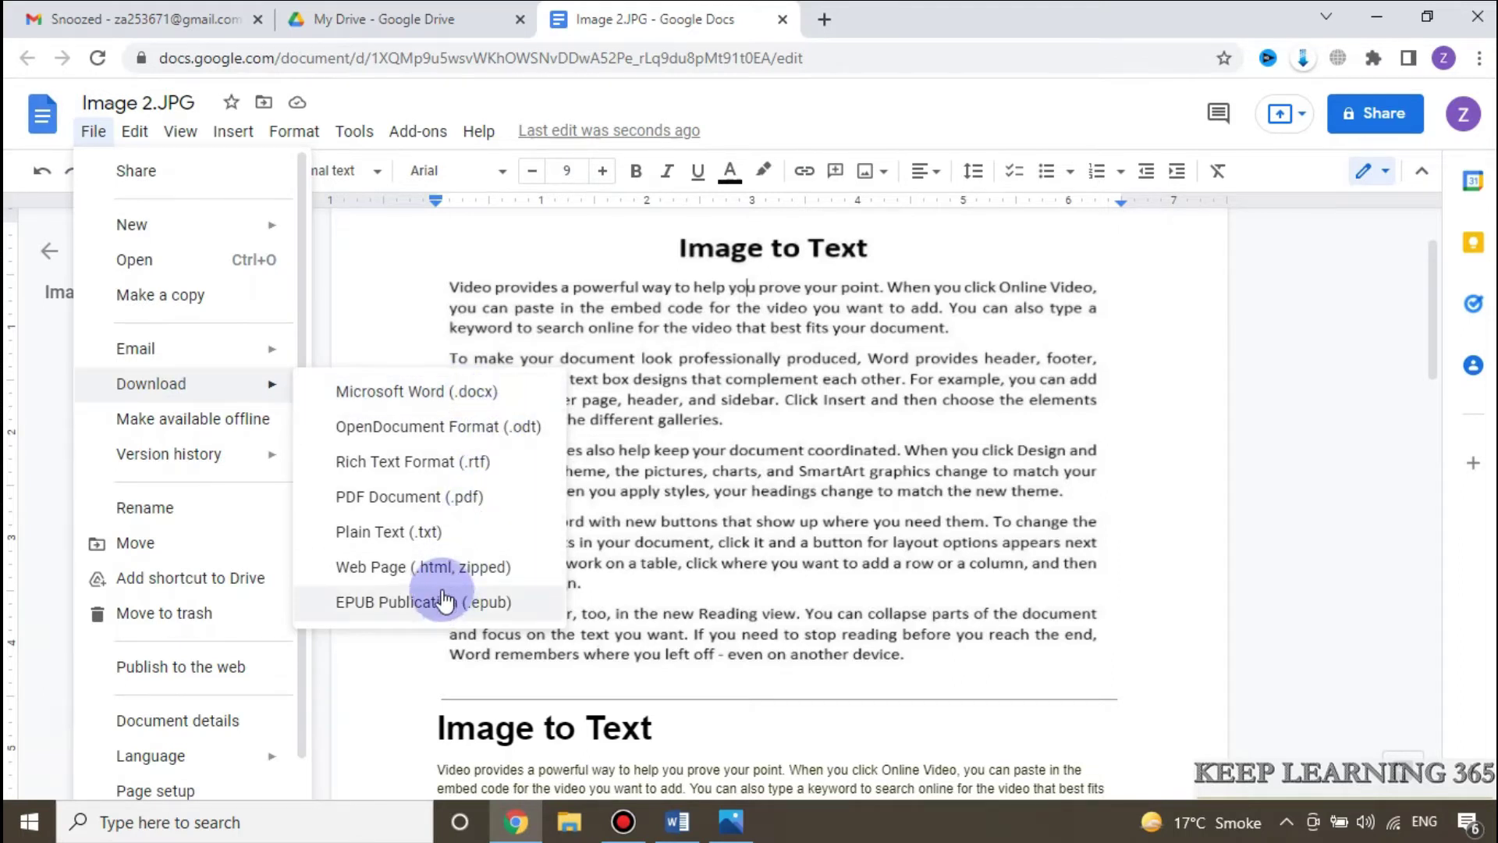
click(406, 394)
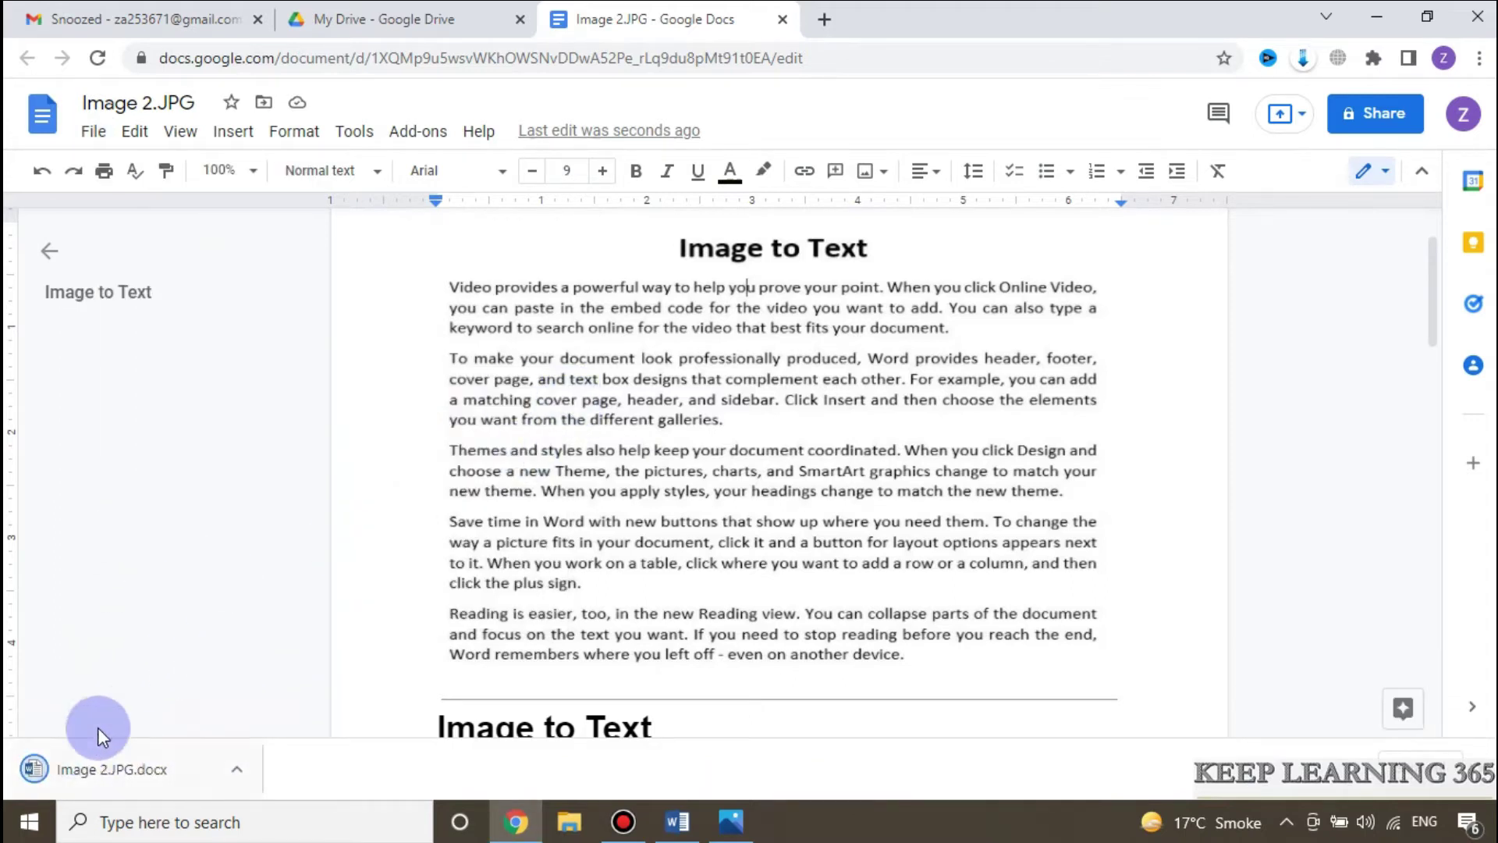
Step: Open the downloaded Image 2.JPG .docx from its folder in Word and enable editing
click(231, 769)
click(267, 694)
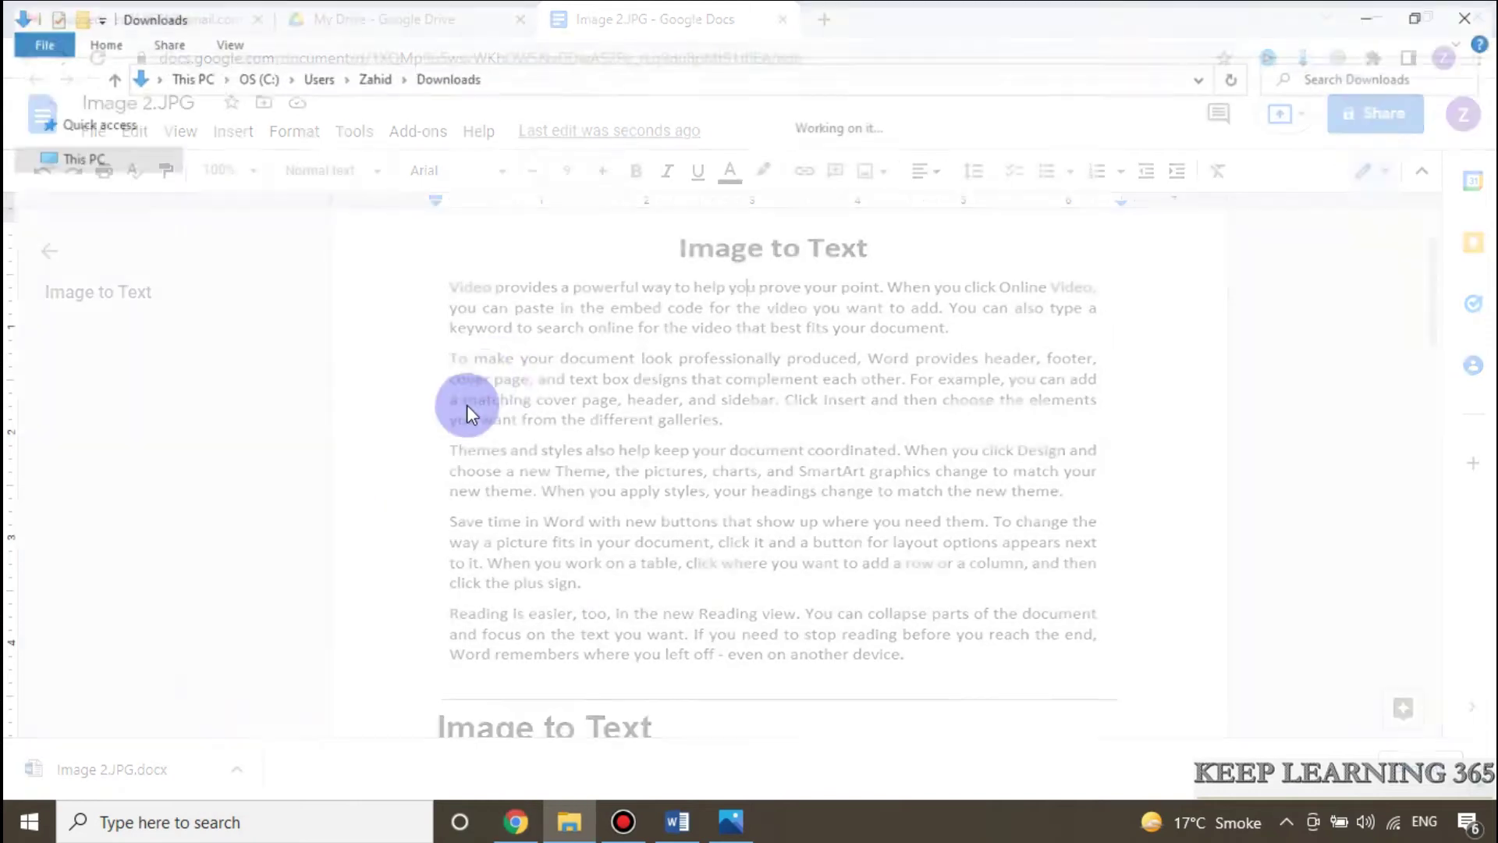
double_click(259, 201)
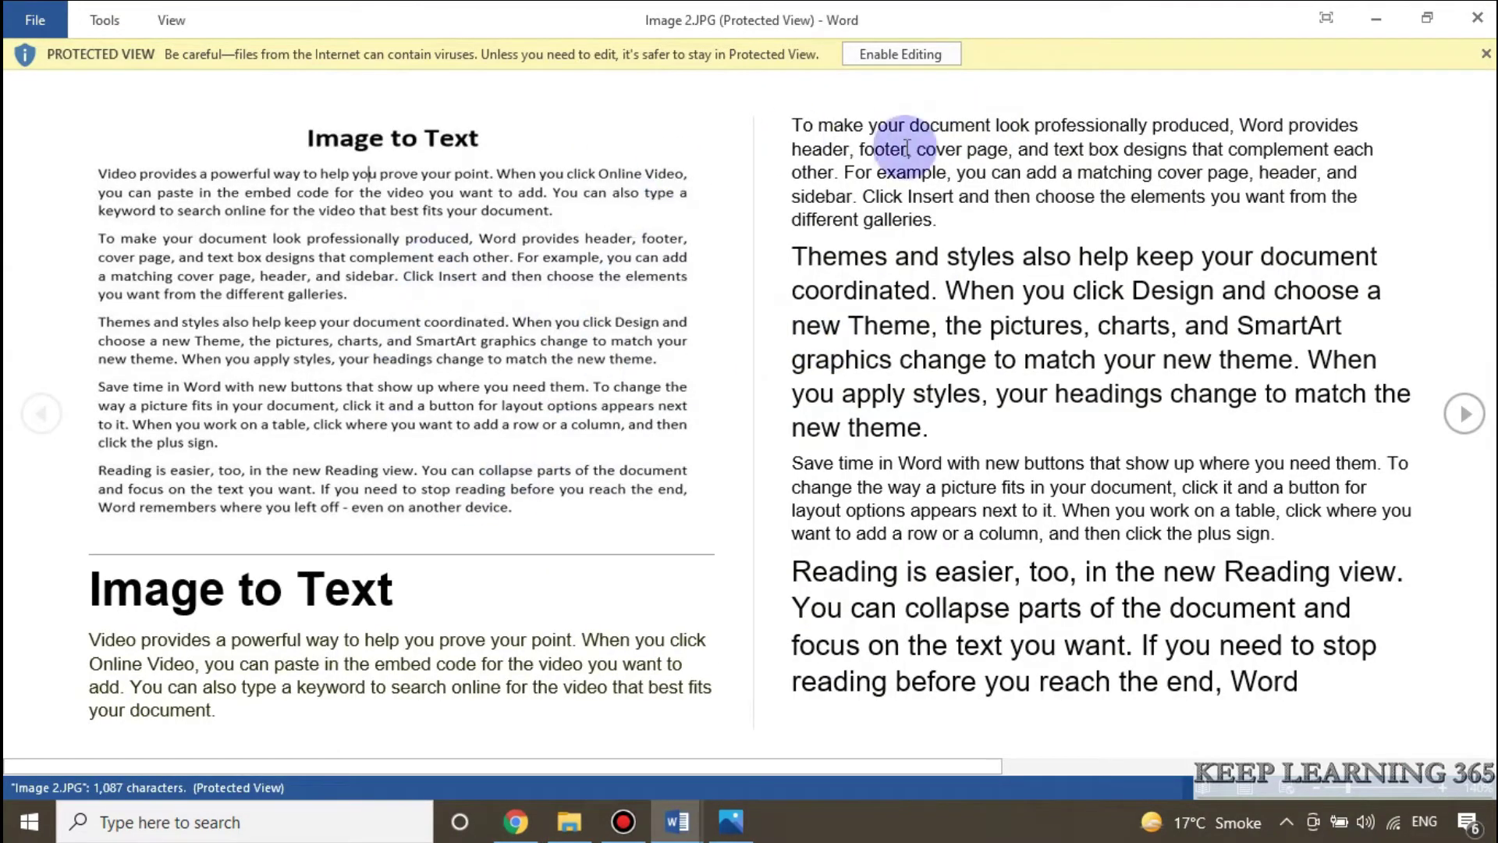
click(903, 57)
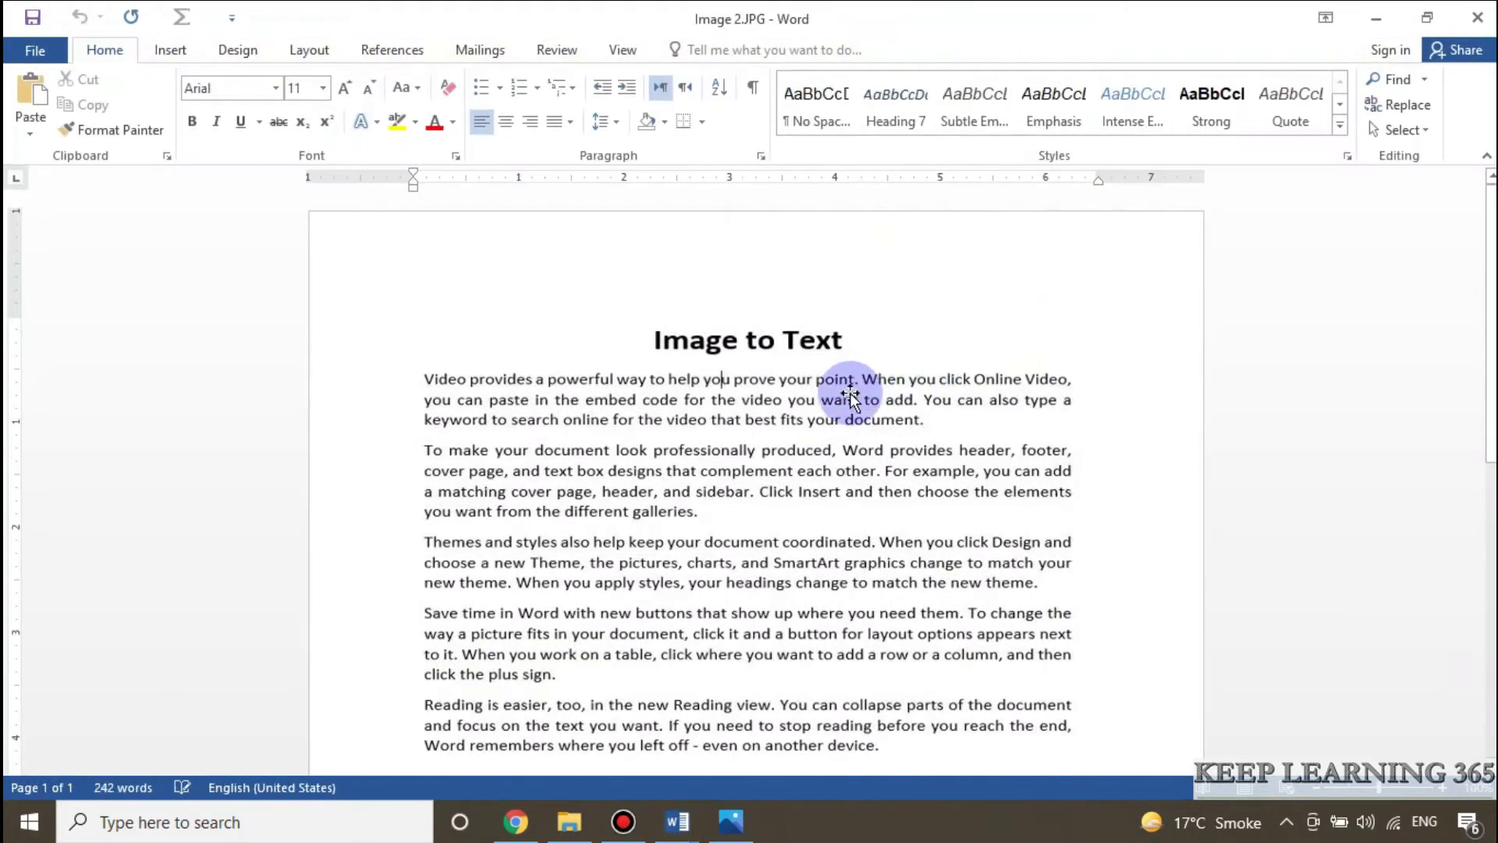
Step: Set all the converted text to font size 12
click(724, 394)
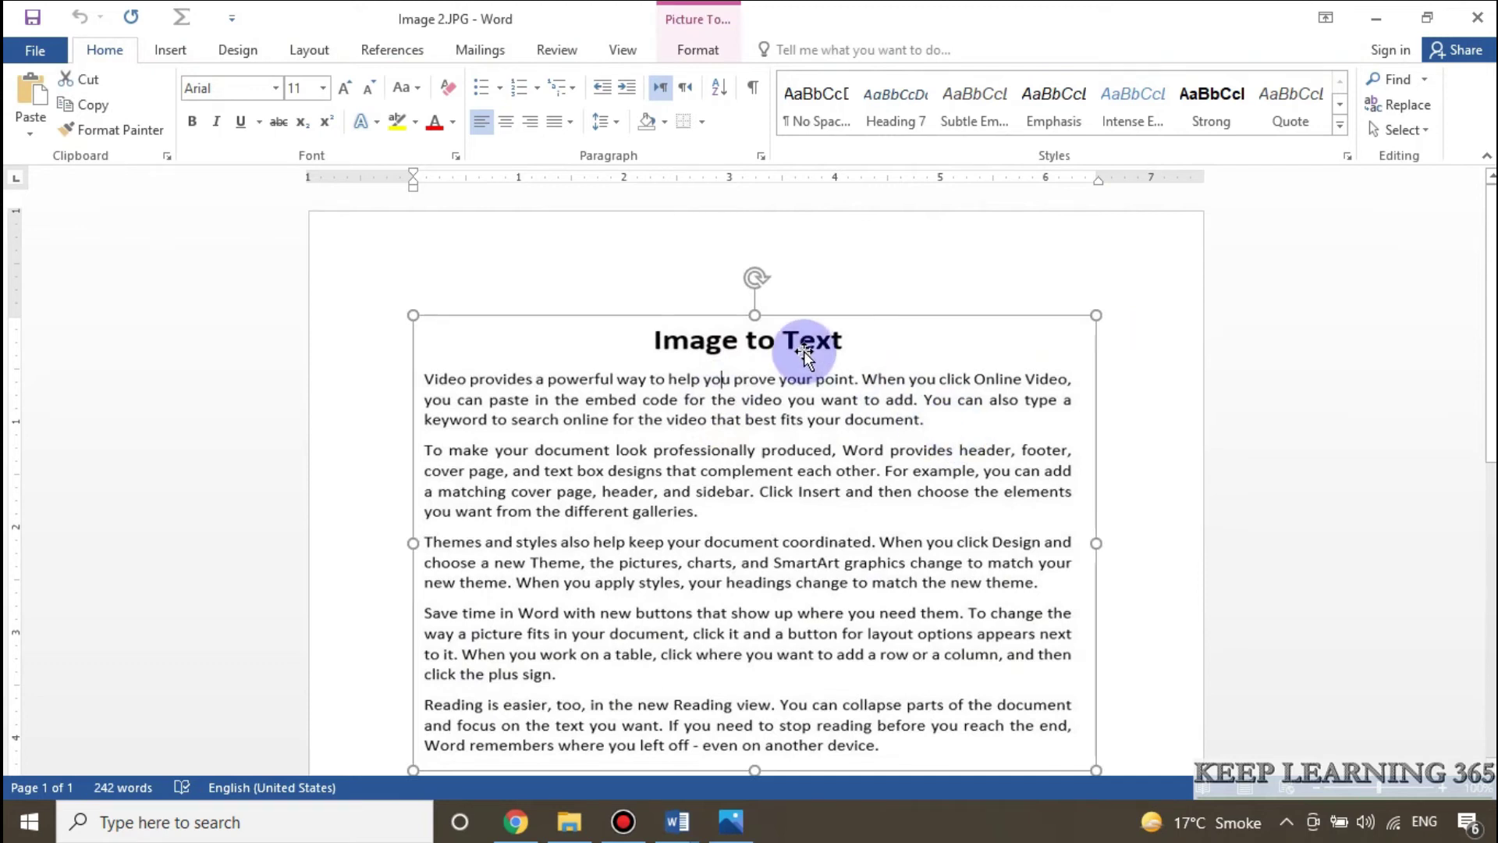
scroll(804, 349, down, 3)
scroll(803, 349, down, 6)
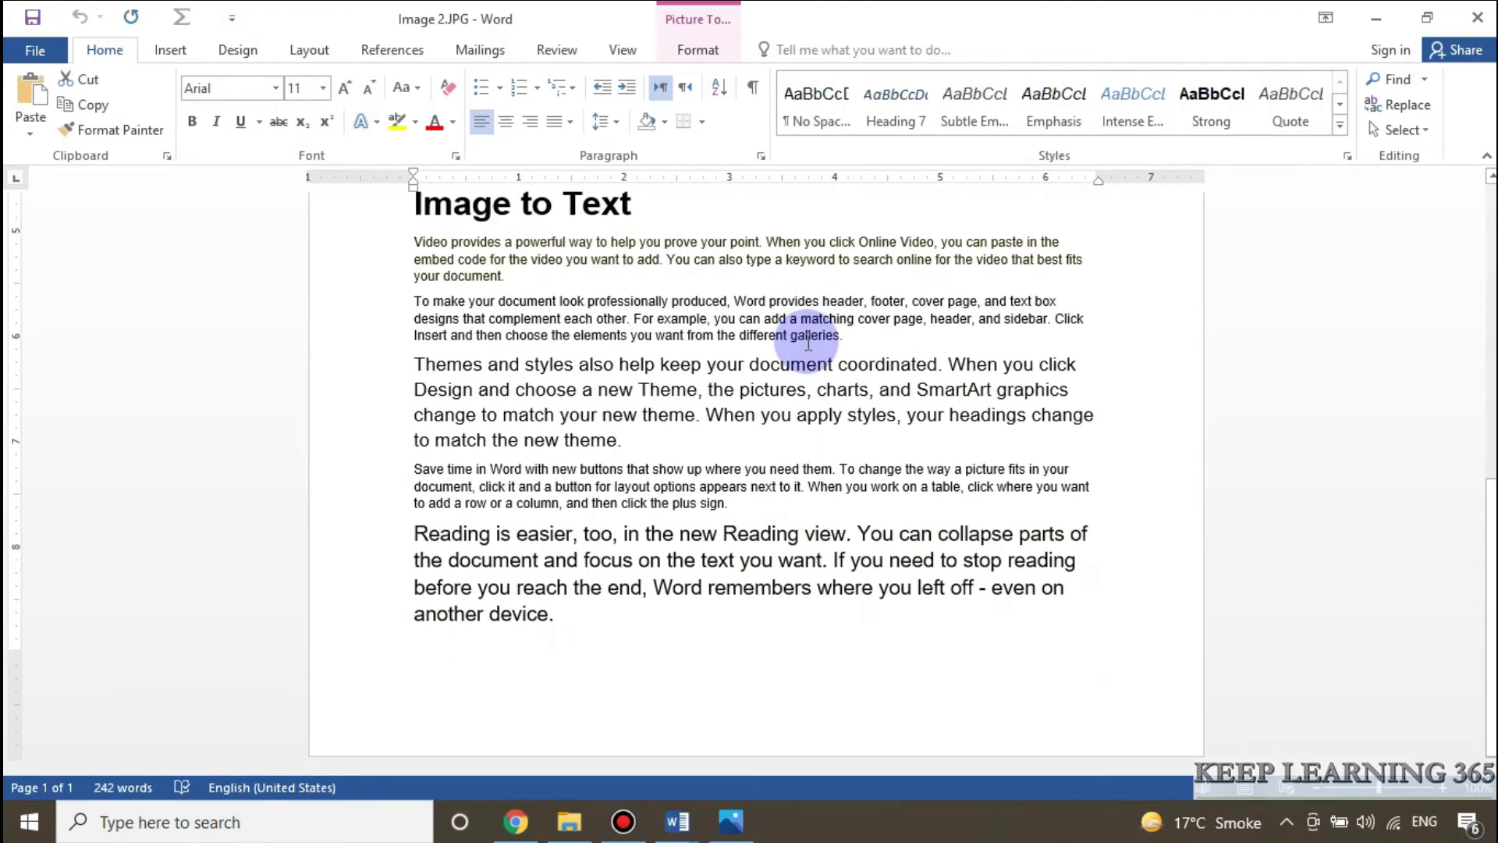
scroll(581, 347, up, 1)
drag(407, 265, 577, 675)
click(322, 88)
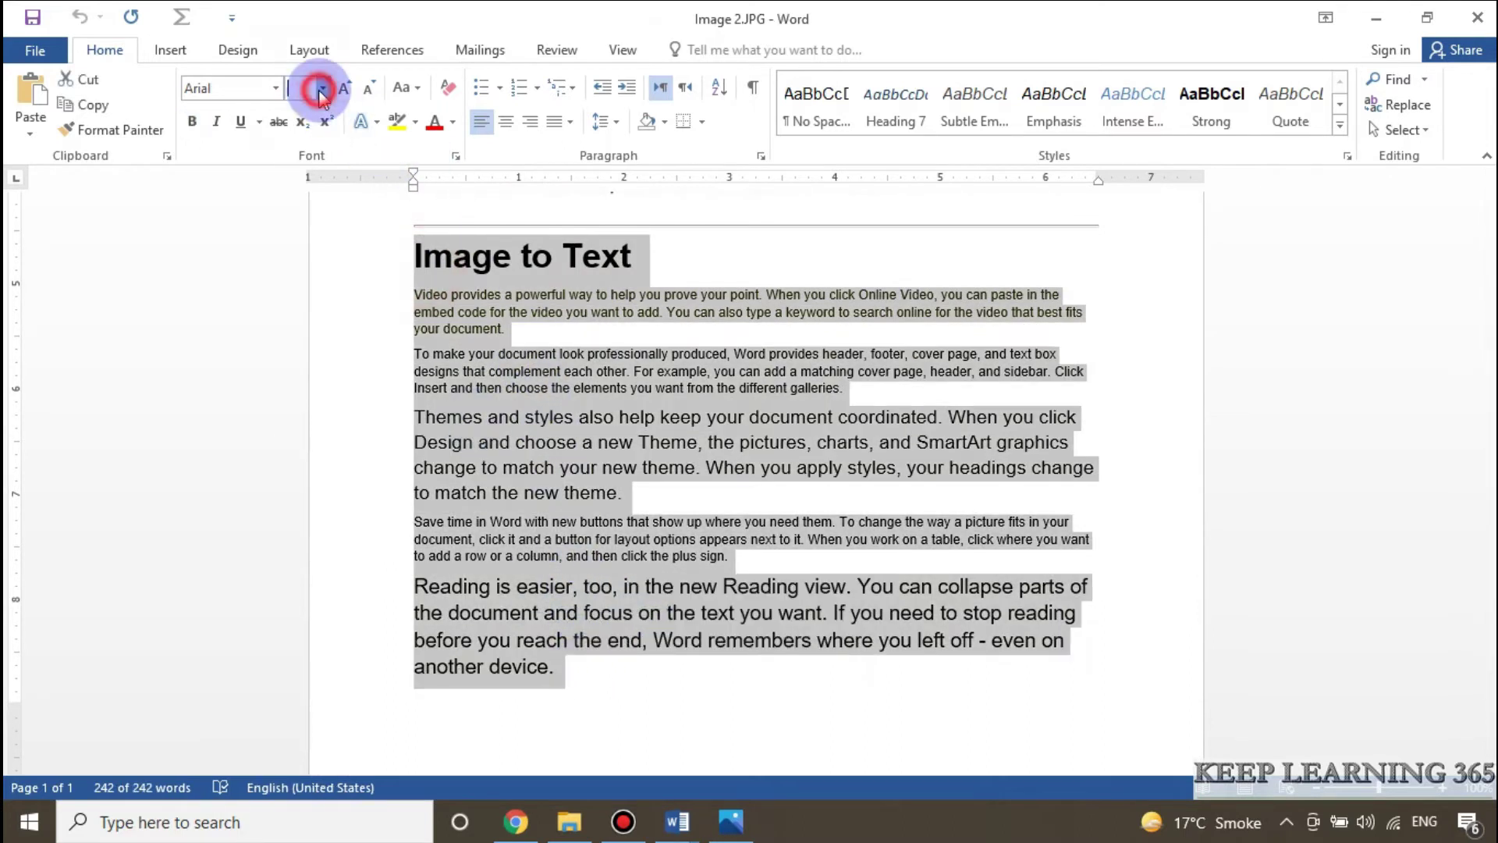
click(297, 197)
click(1104, 394)
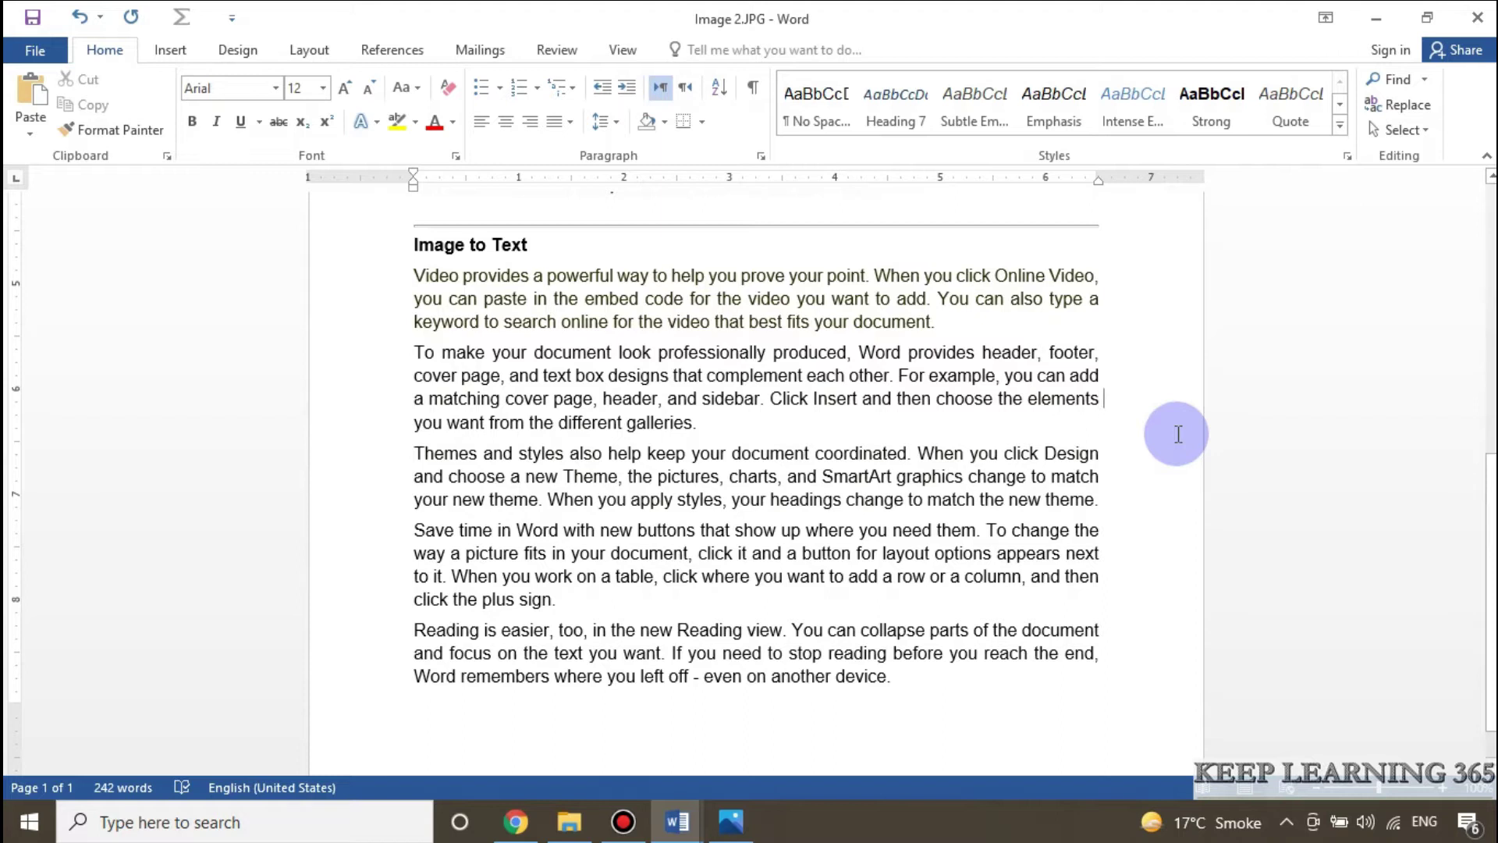
Step: Select the text from 'powerful' to the end, then close Word
drag(949, 679, 548, 275)
click(975, 518)
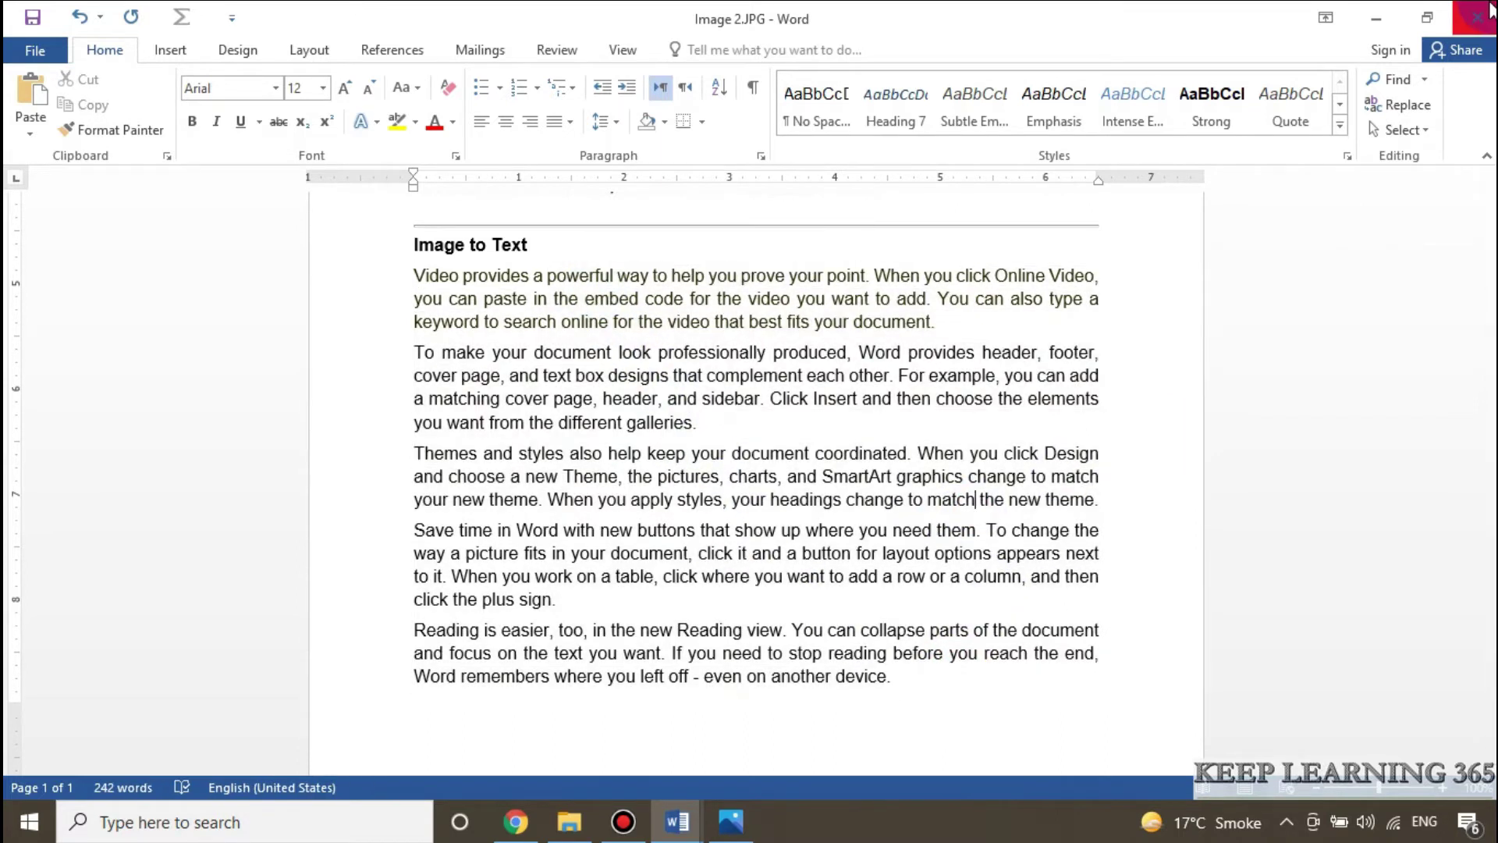
click(1477, 17)
Step: Choose Don't Save at the prompt so Word closes without keeping the changes
key(n)
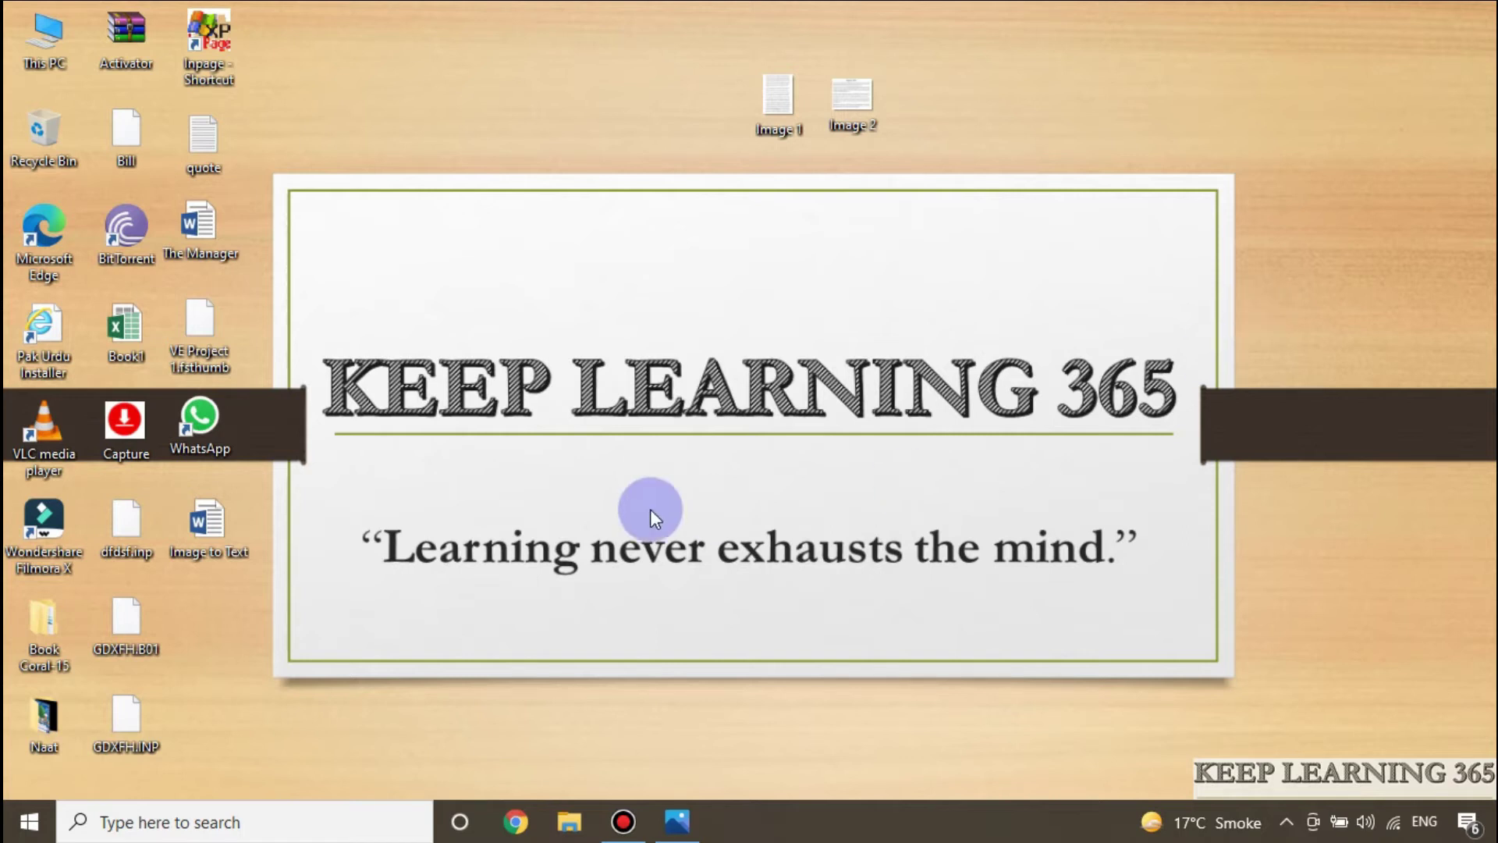
Step: Launch OneNote from Windows search through the recent Quick Notes file
click(278, 832)
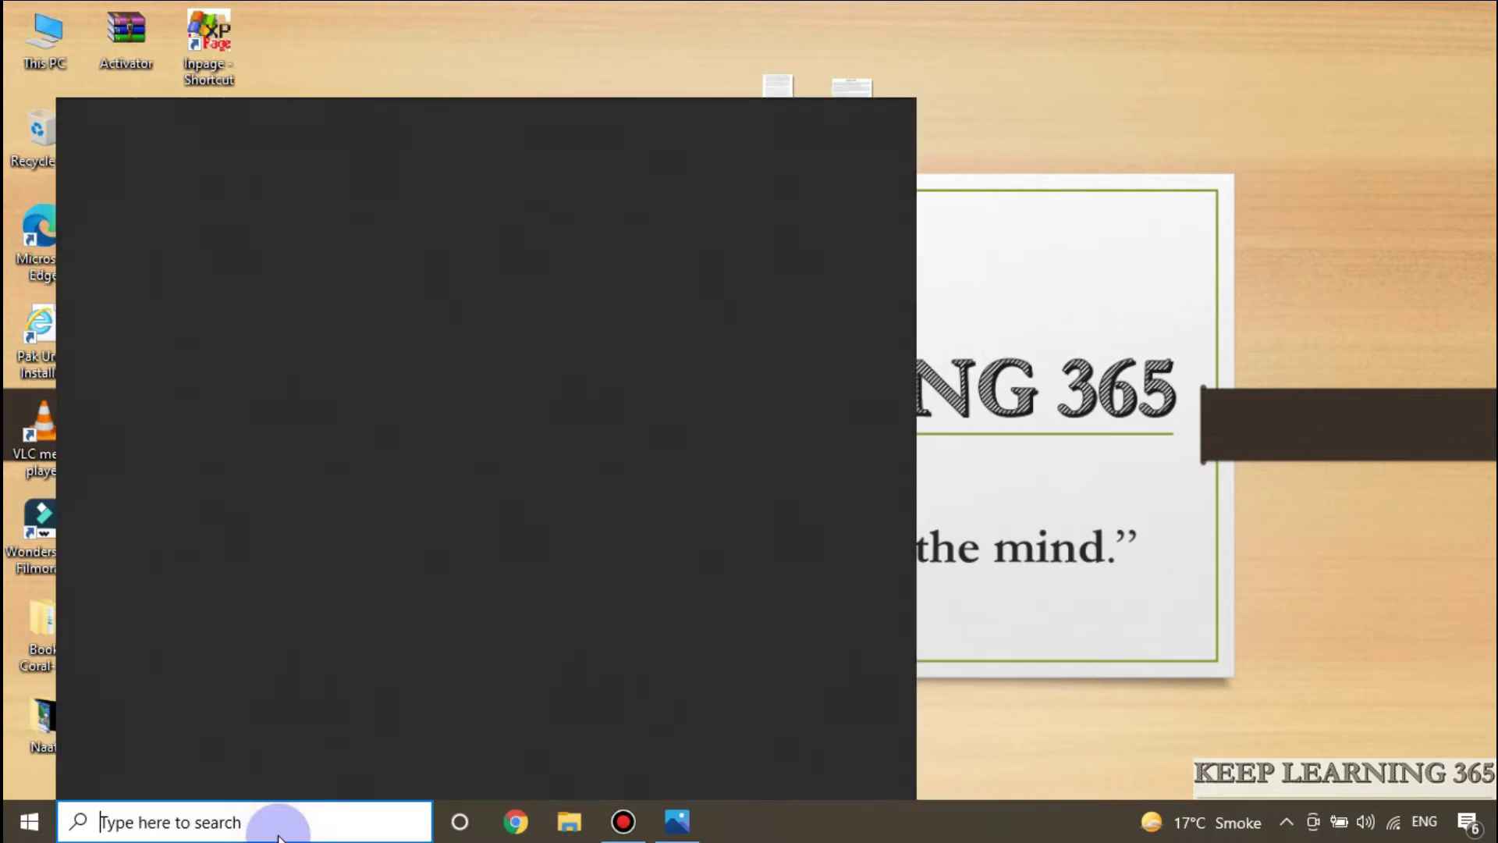
click(273, 405)
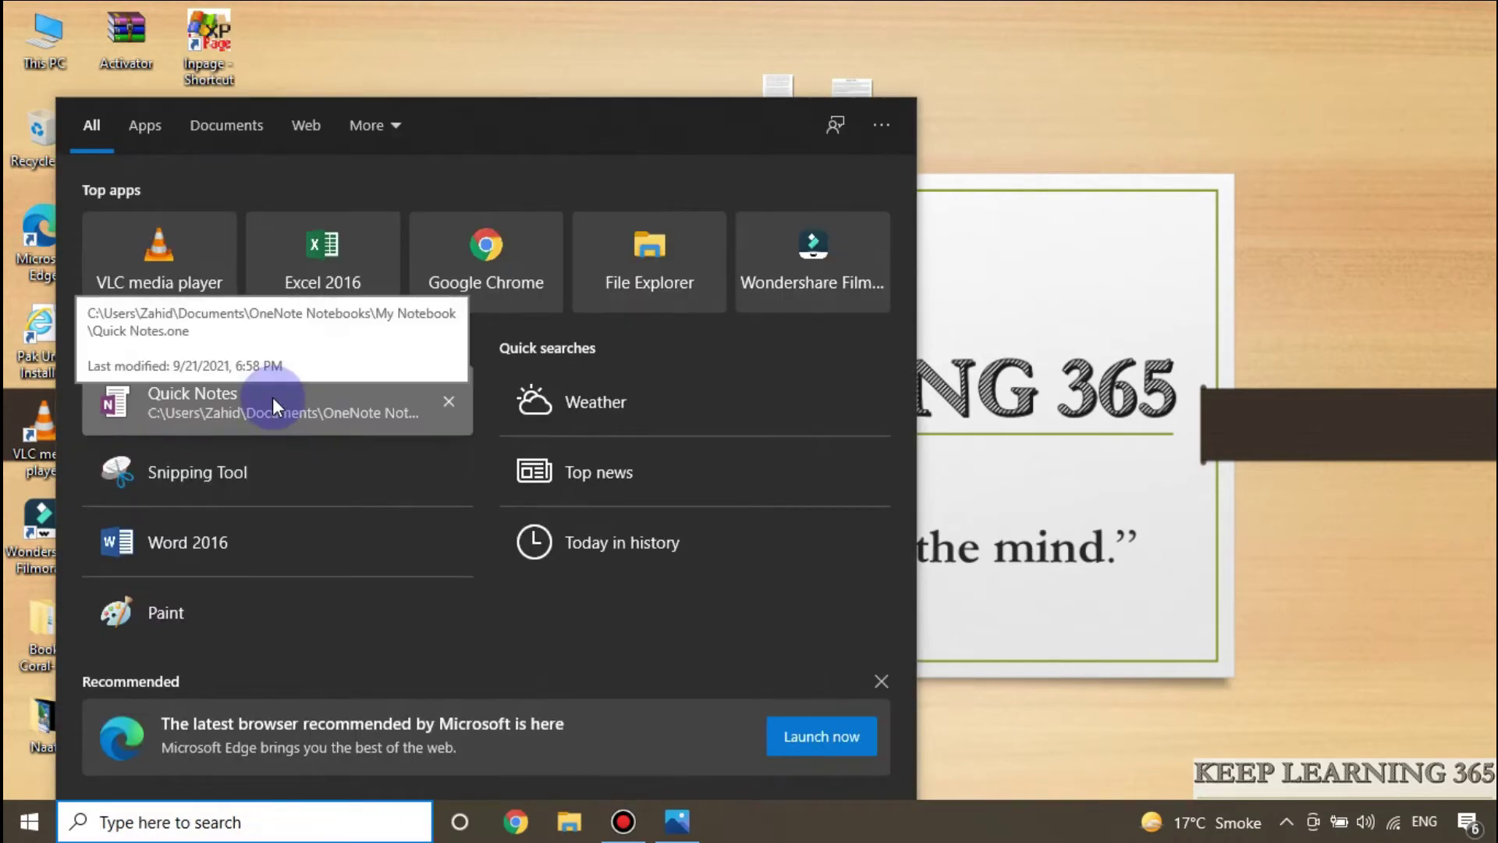
click(198, 404)
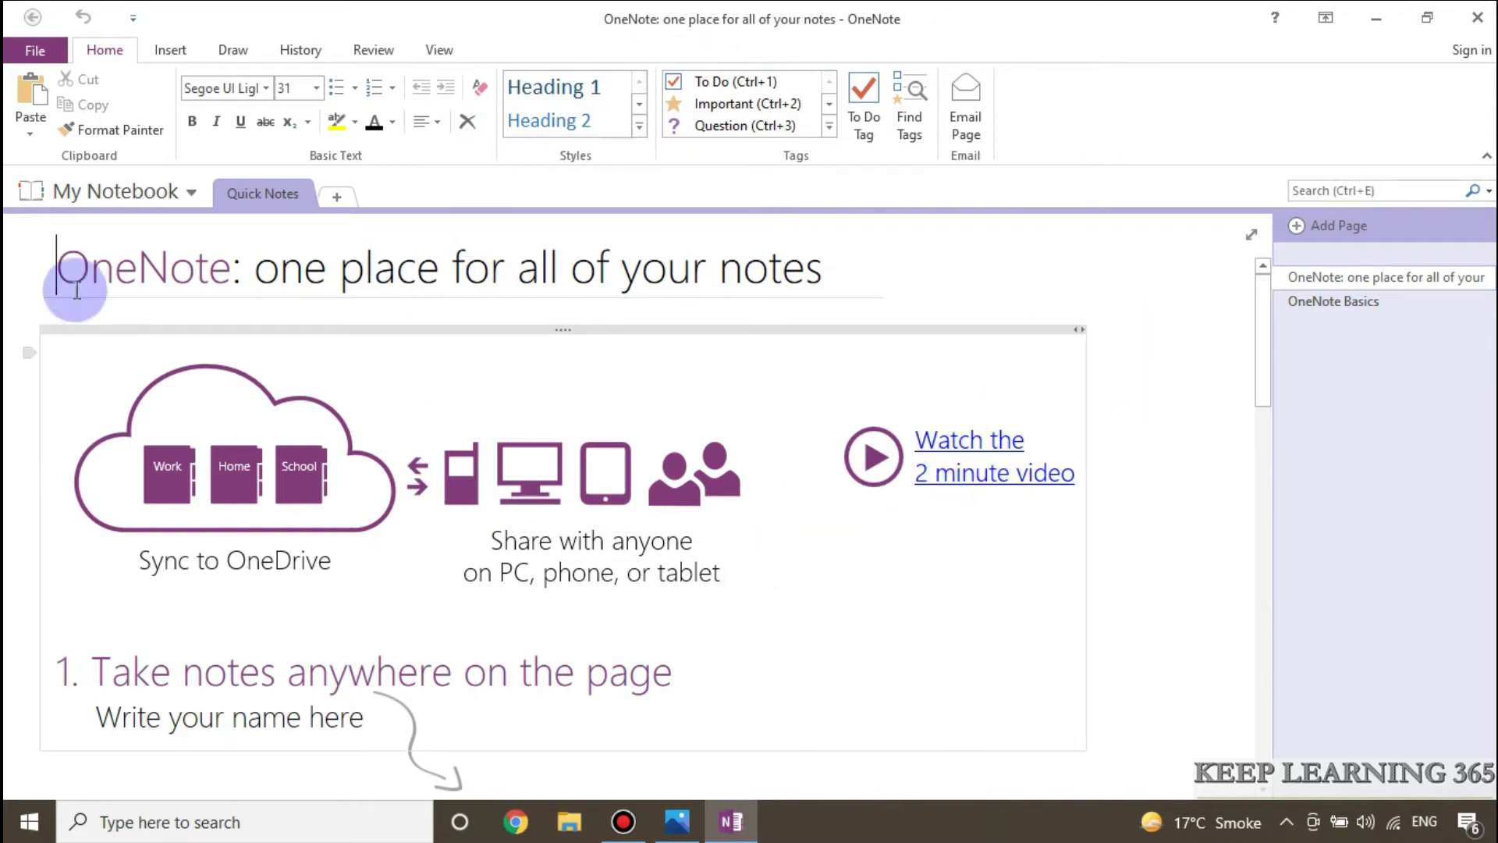
Step: Create a new notebook named 'image to text' saved on the Desktop
click(46, 50)
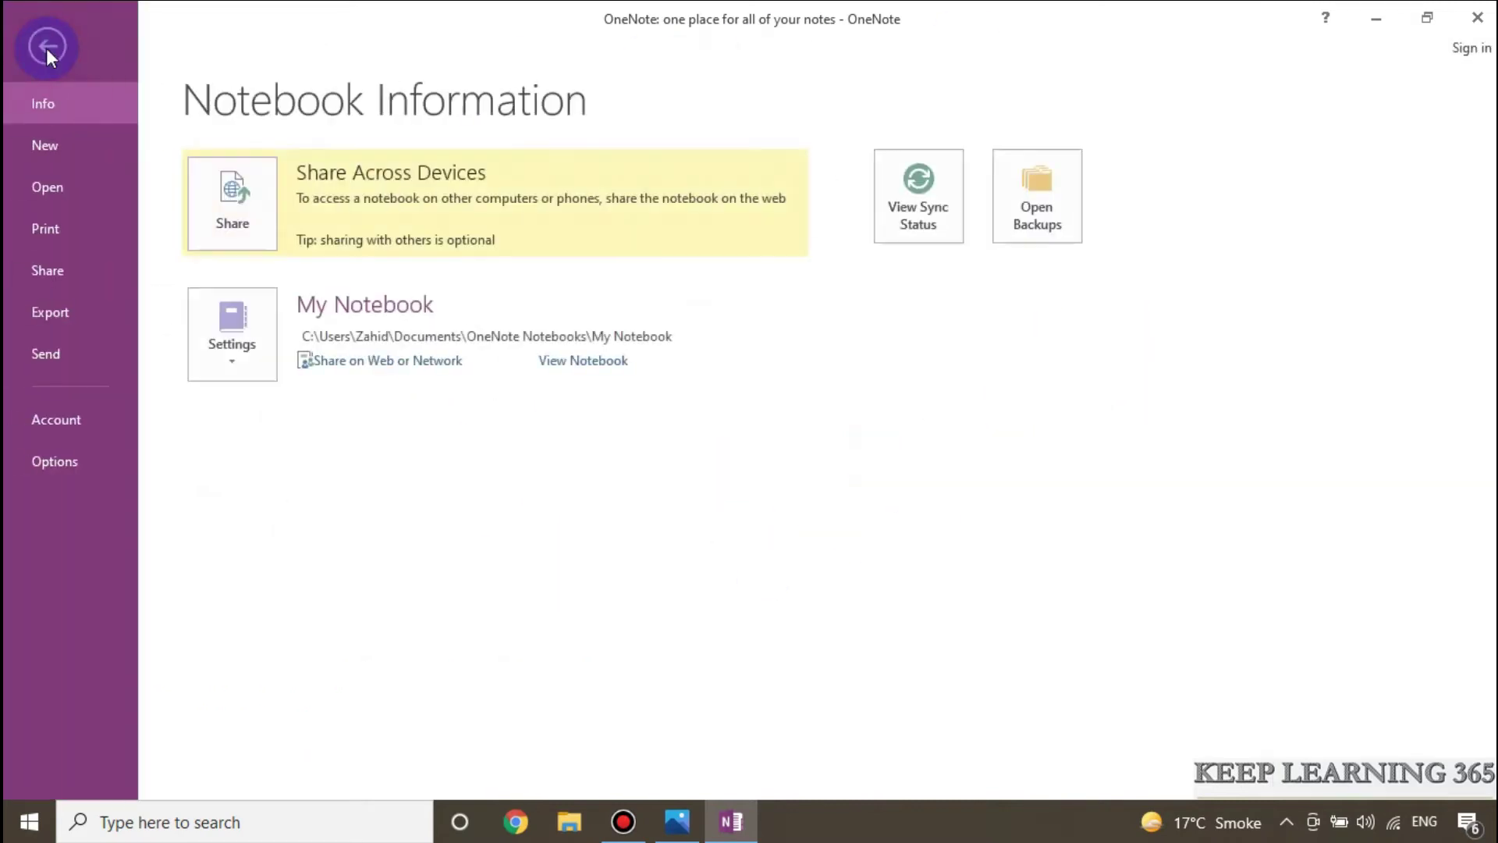
click(67, 143)
click(275, 338)
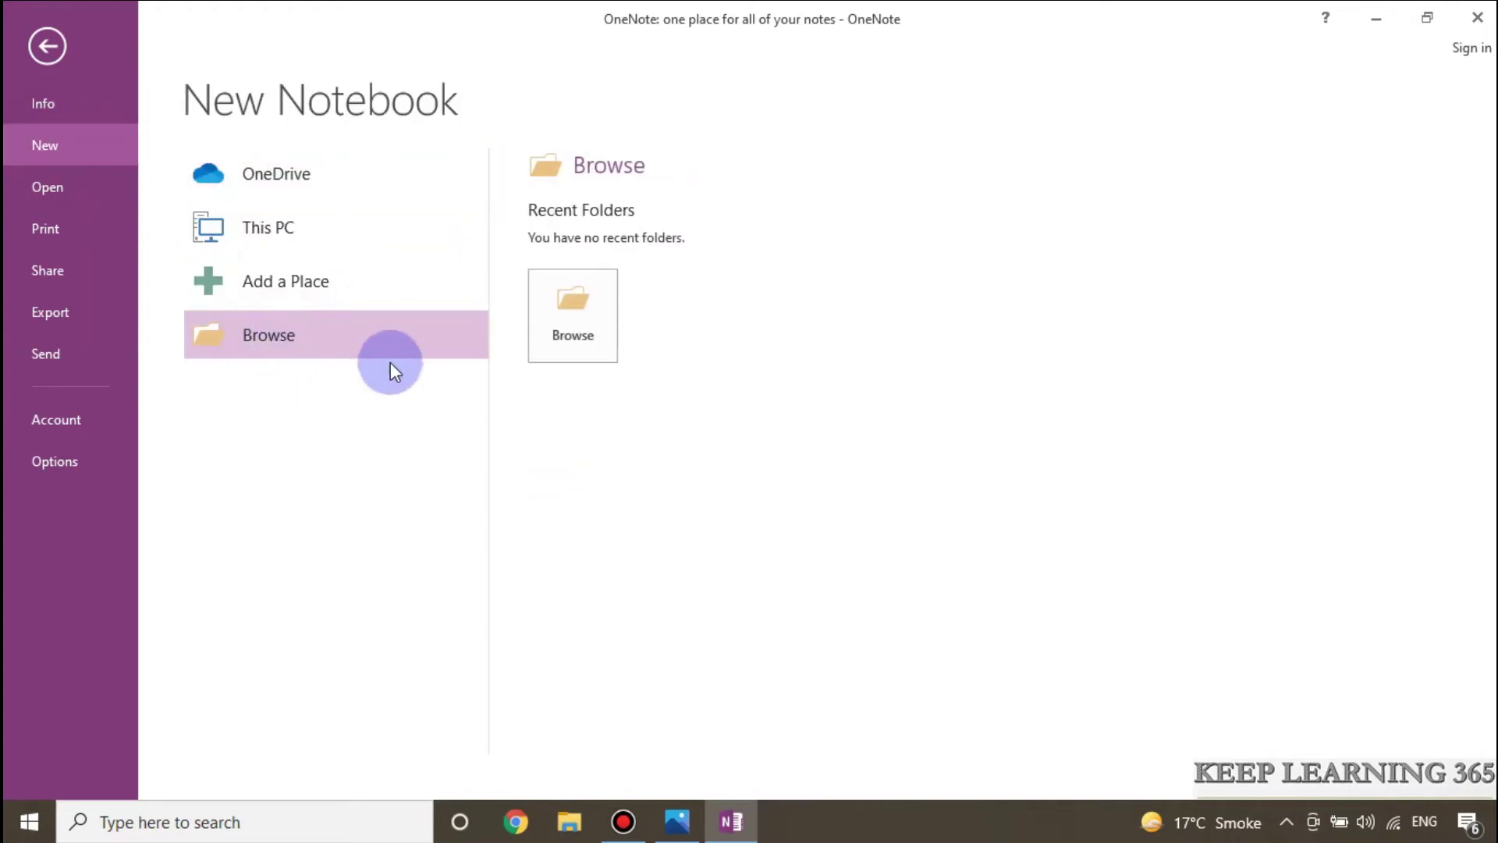
click(571, 316)
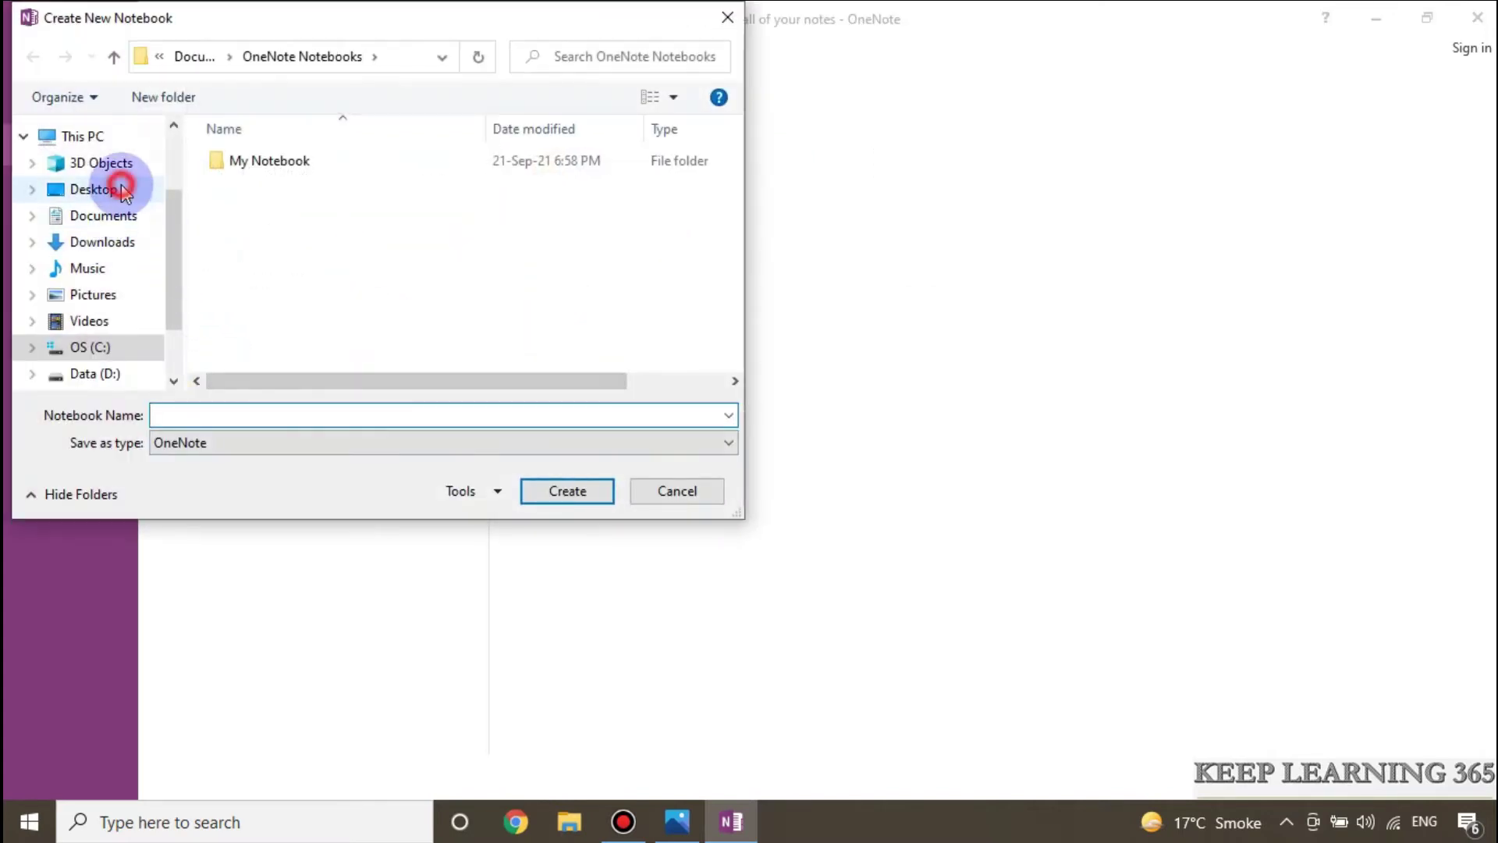
click(94, 189)
click(377, 406)
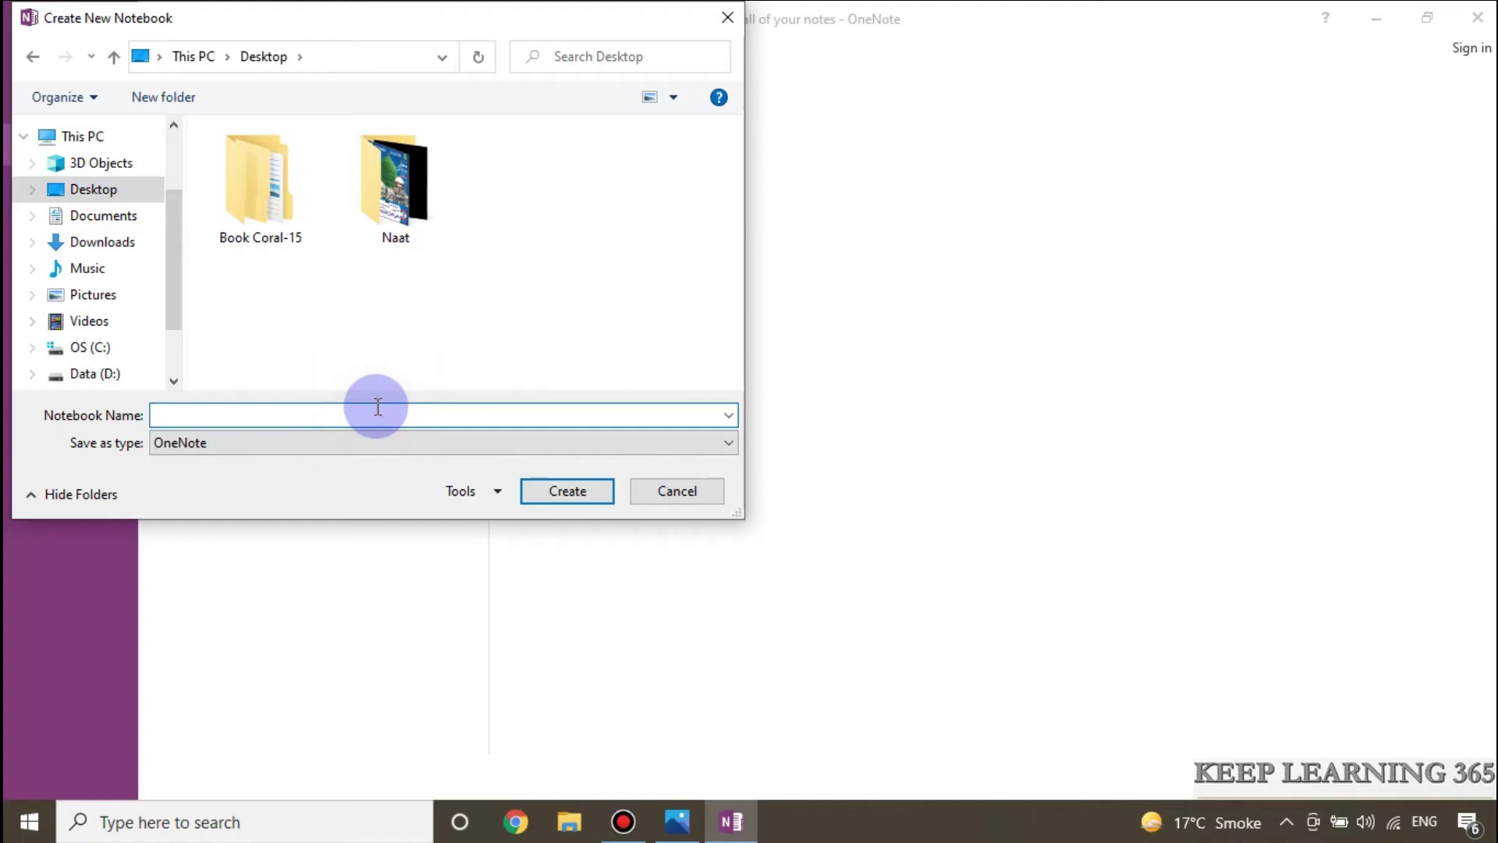
text(image to text)
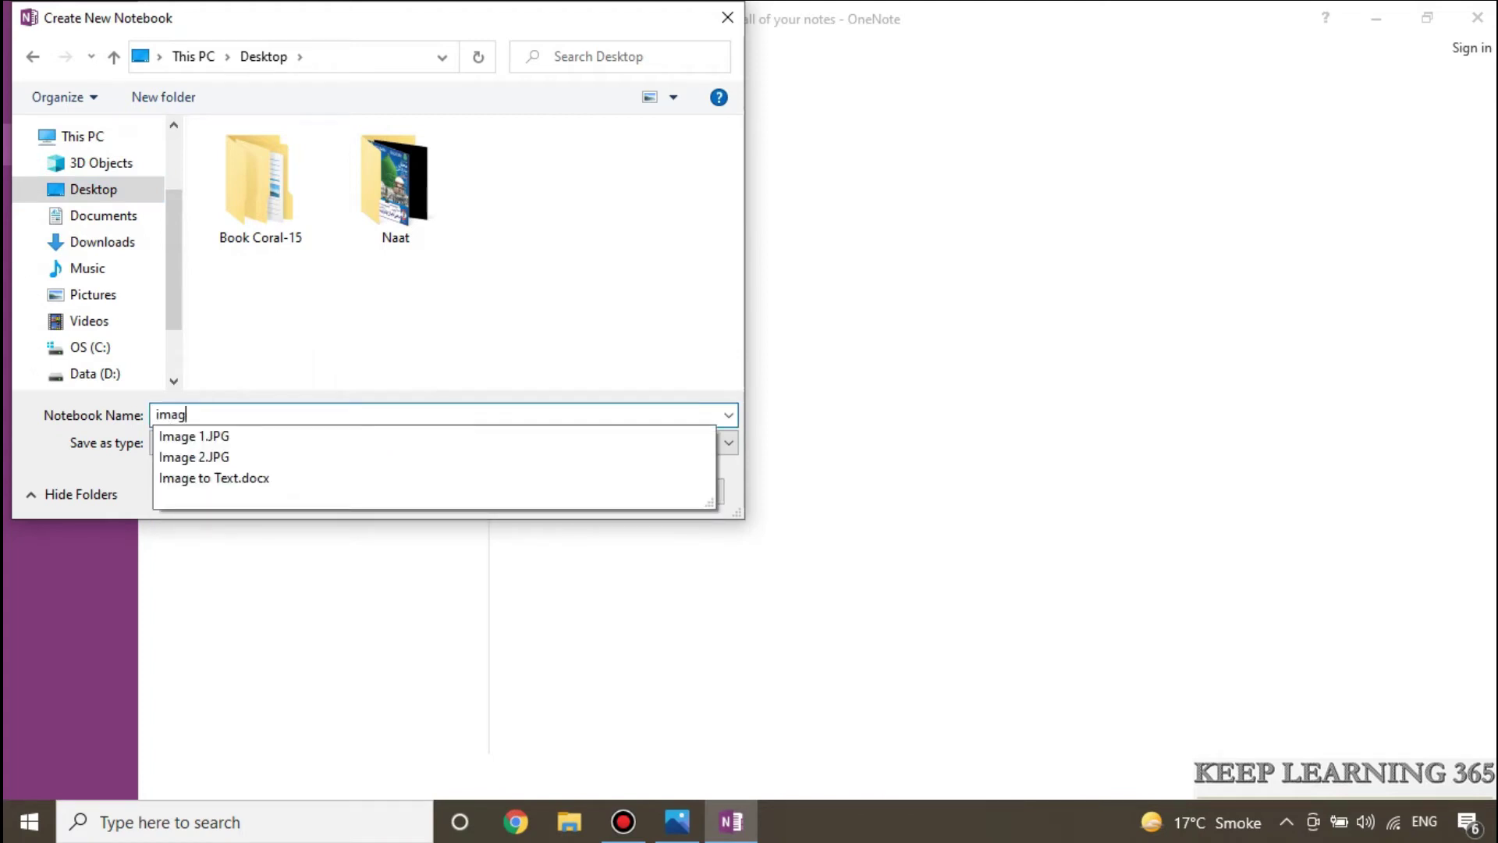
click(567, 490)
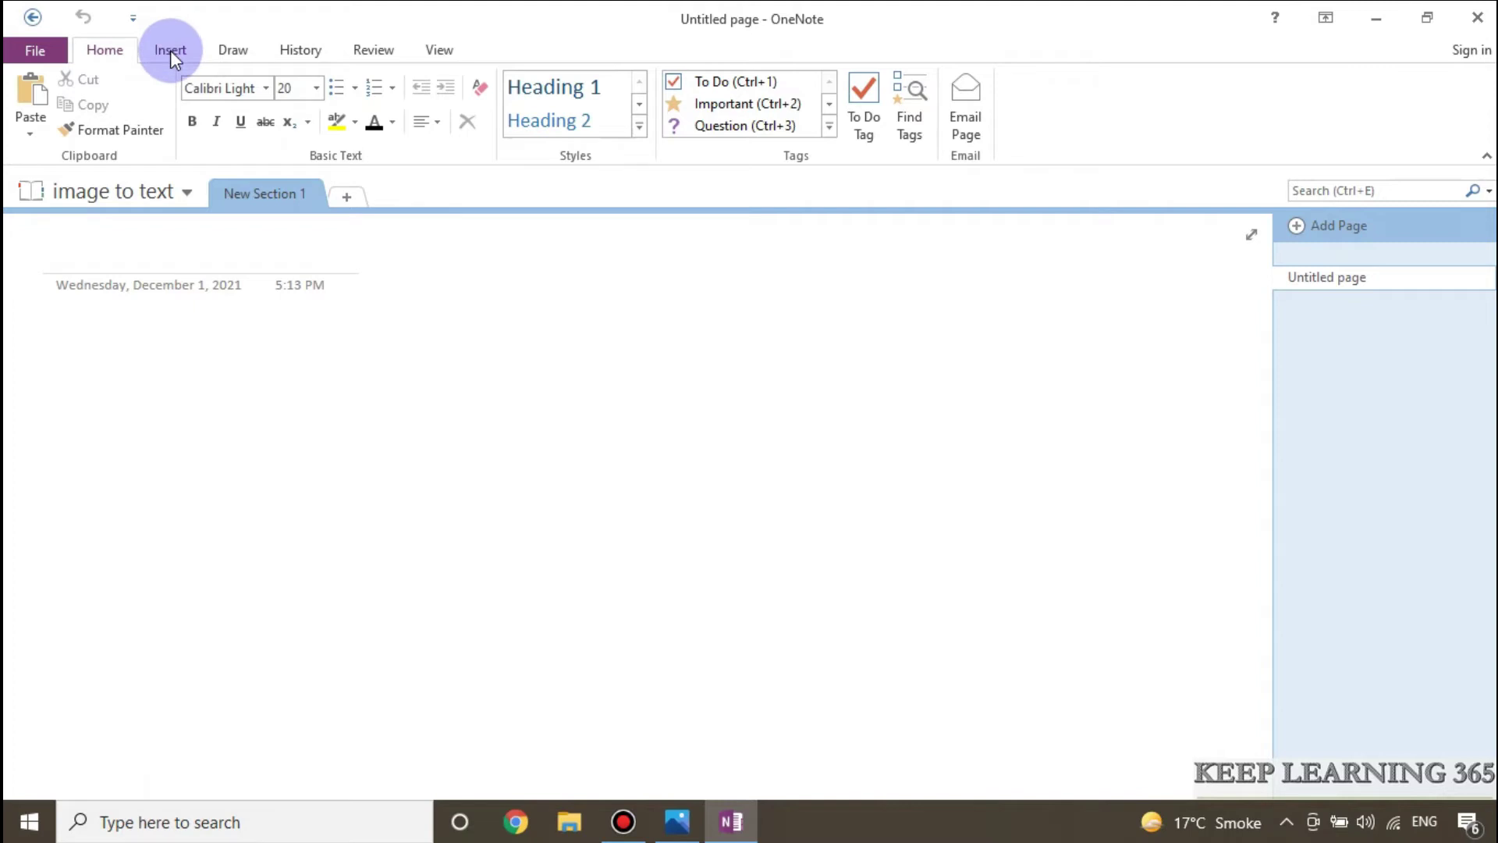
Step: Use Insert > Screen Clipping to capture the photographed text page from Photos into the note
click(170, 50)
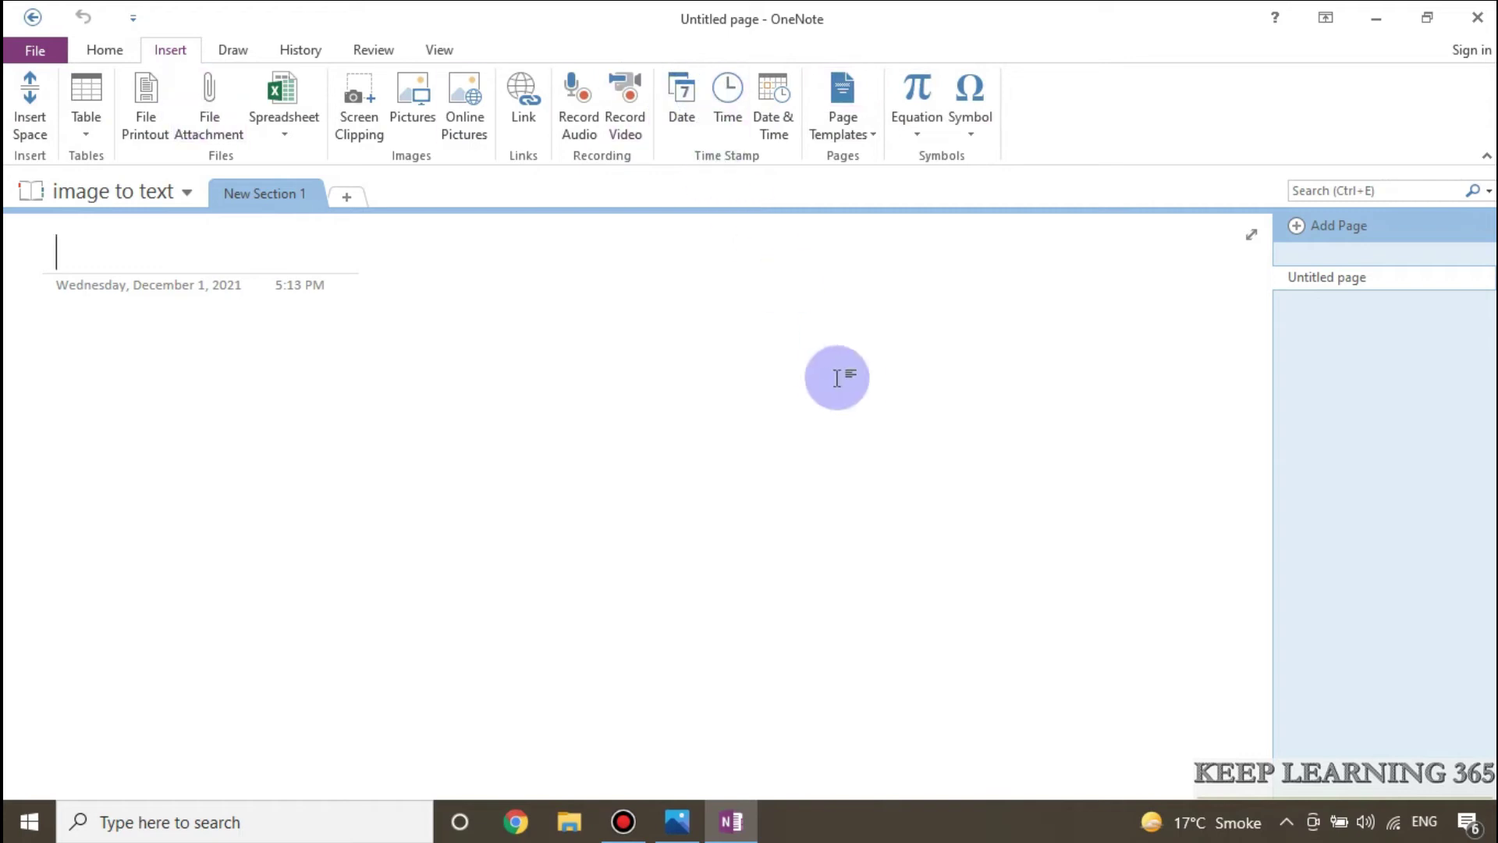
click(1376, 17)
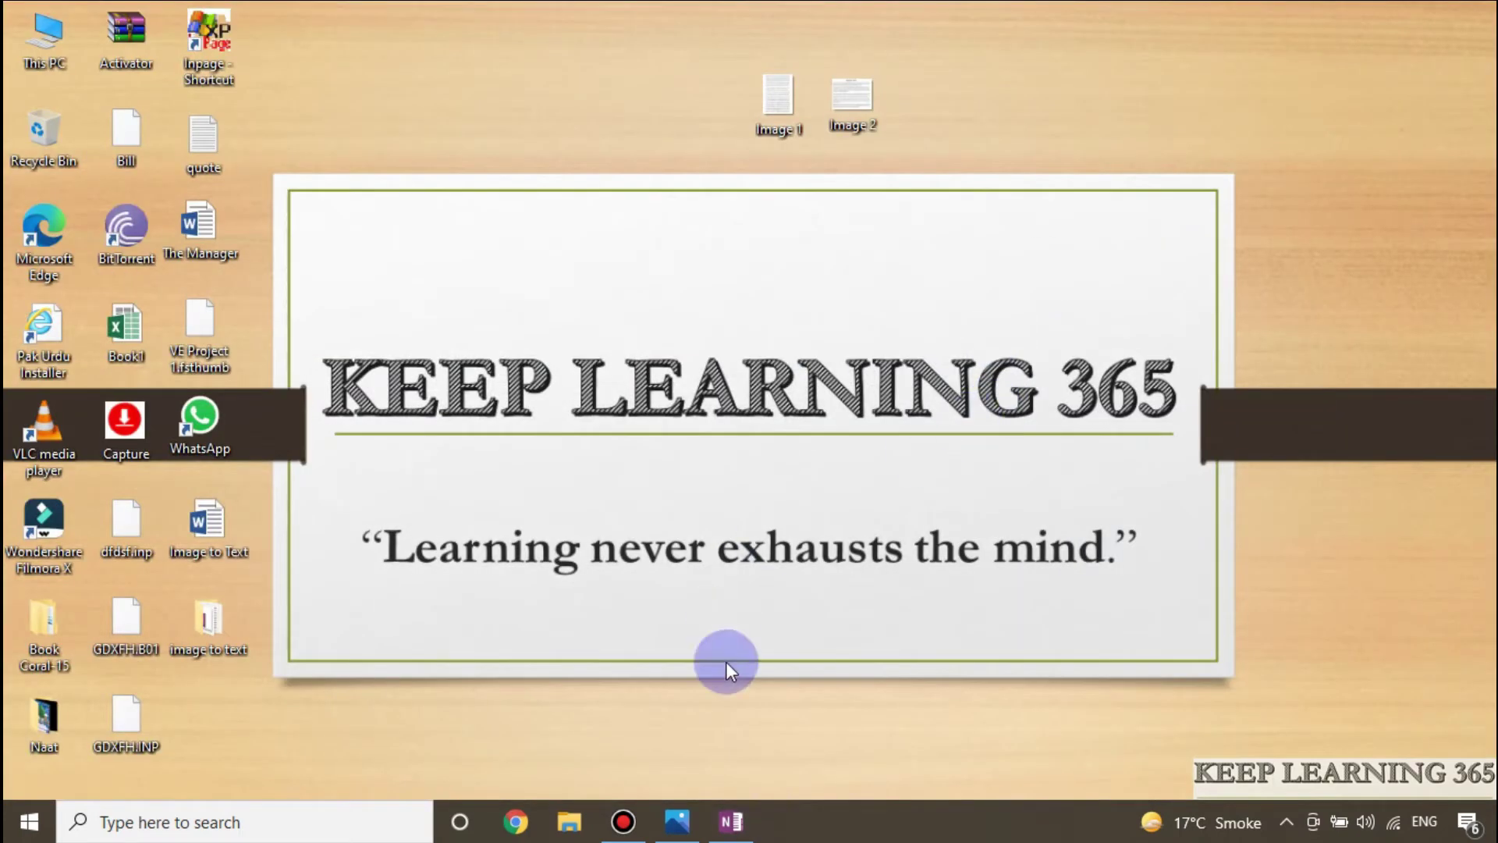
click(690, 819)
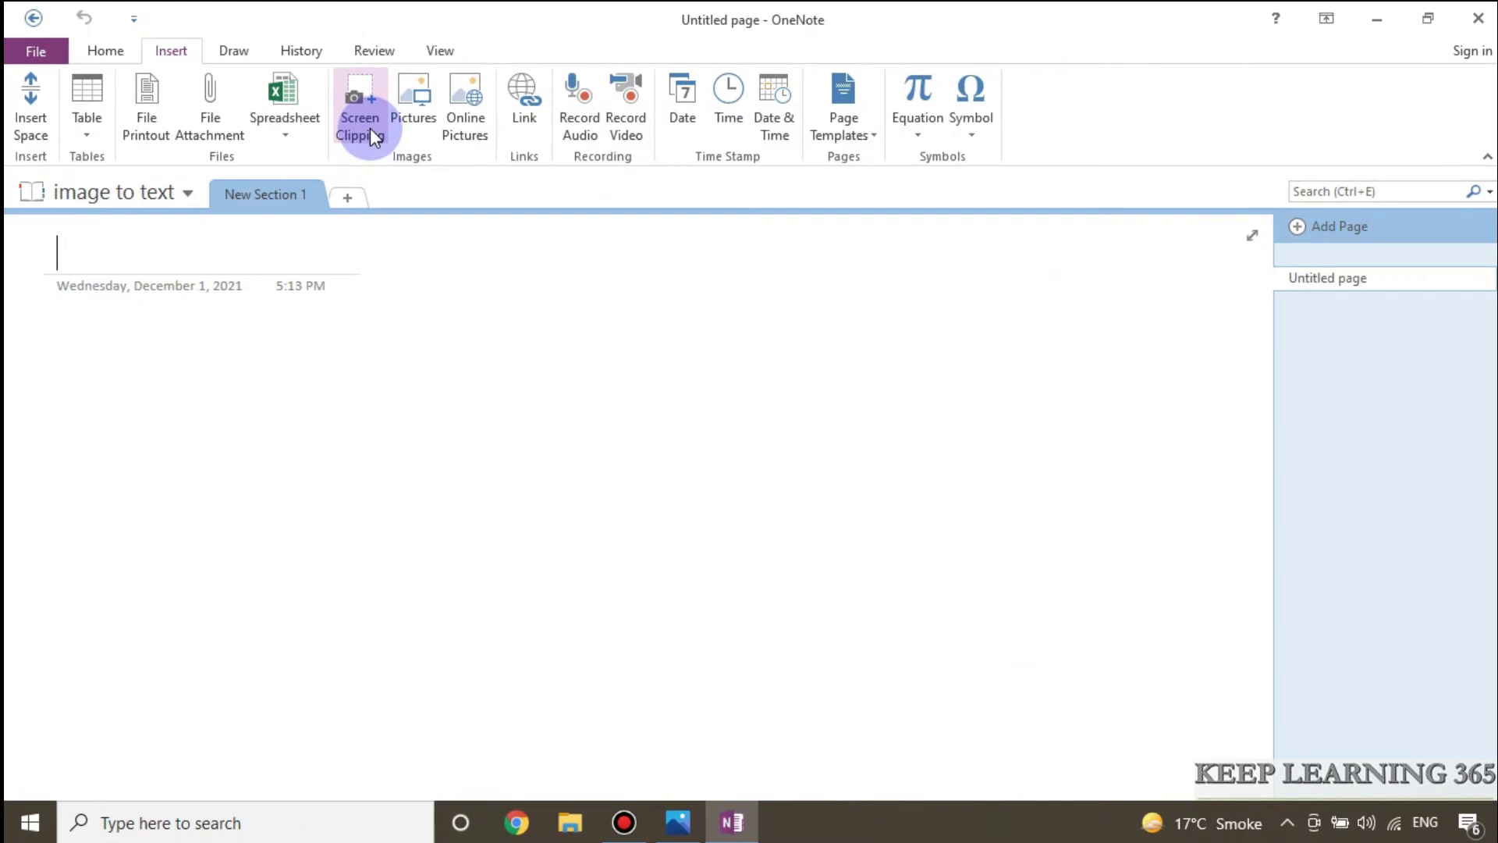
click(355, 115)
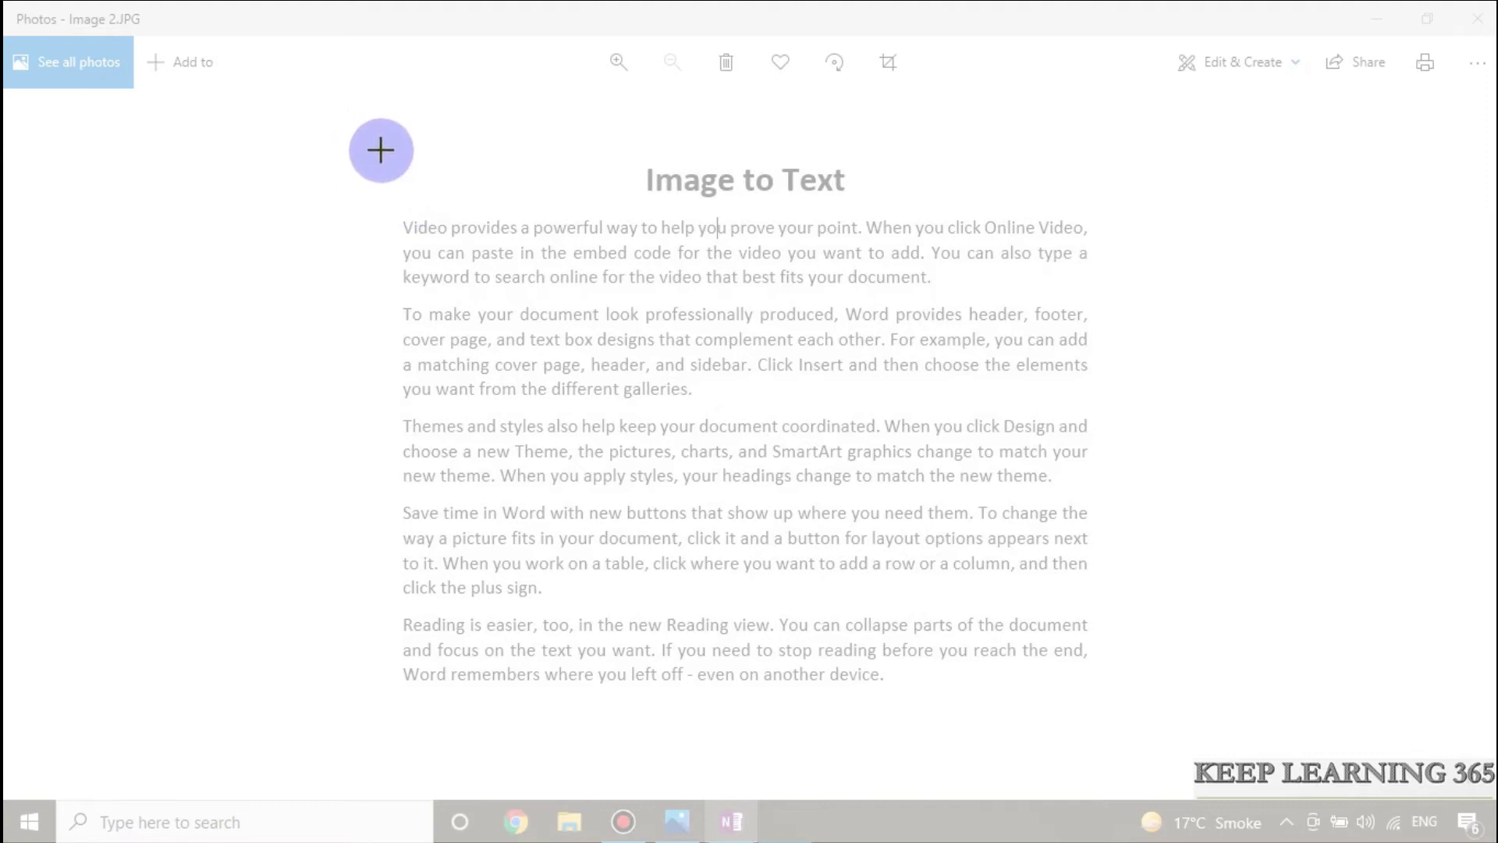
drag(381, 147, 1100, 692)
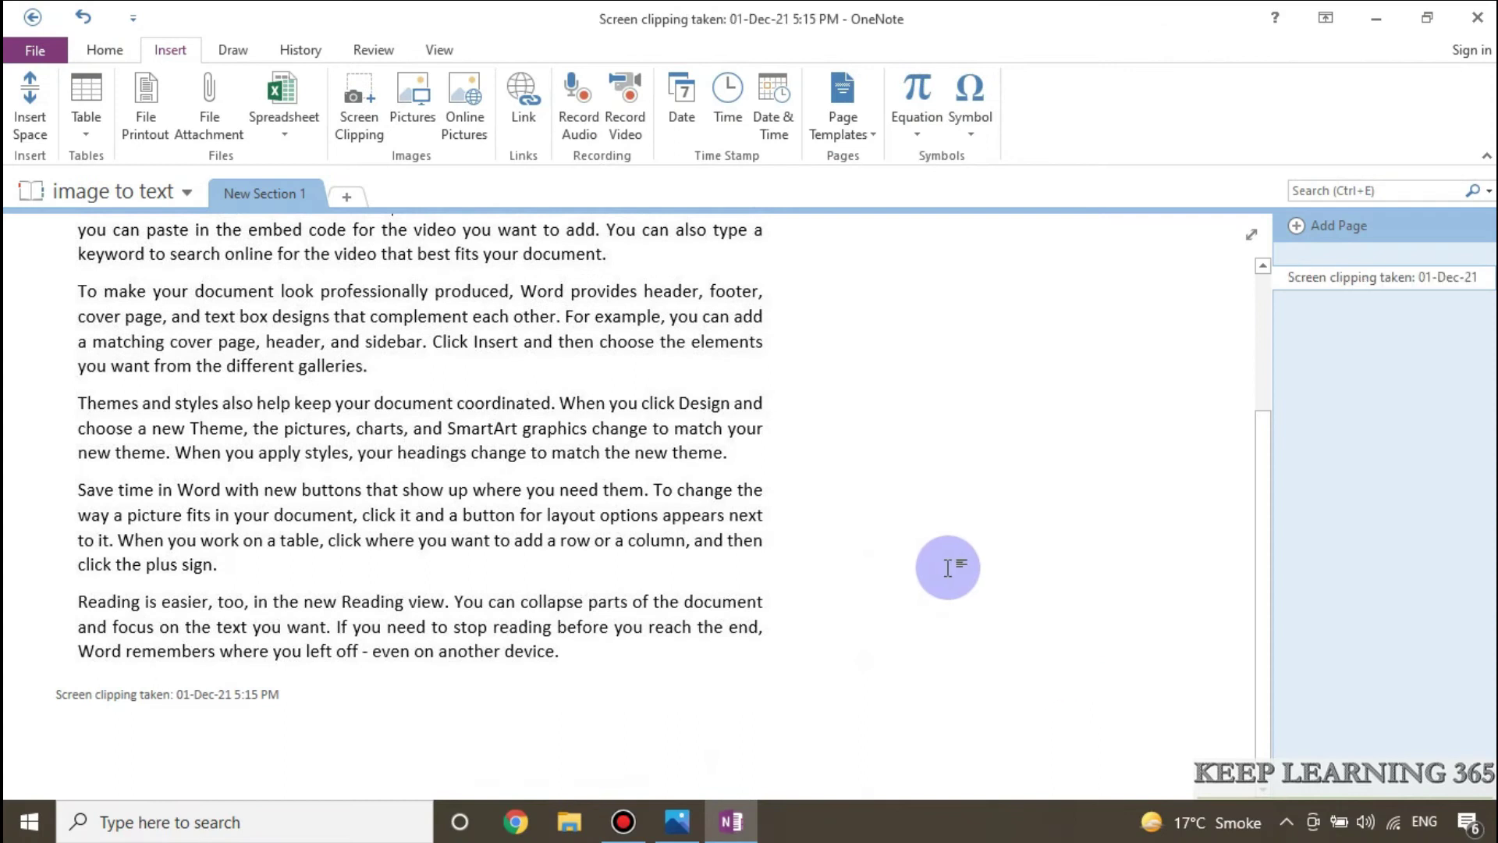
Step: Copy the clipping's recognized text from the picture and paste it beside it on the page
scroll(934, 506, up, 3)
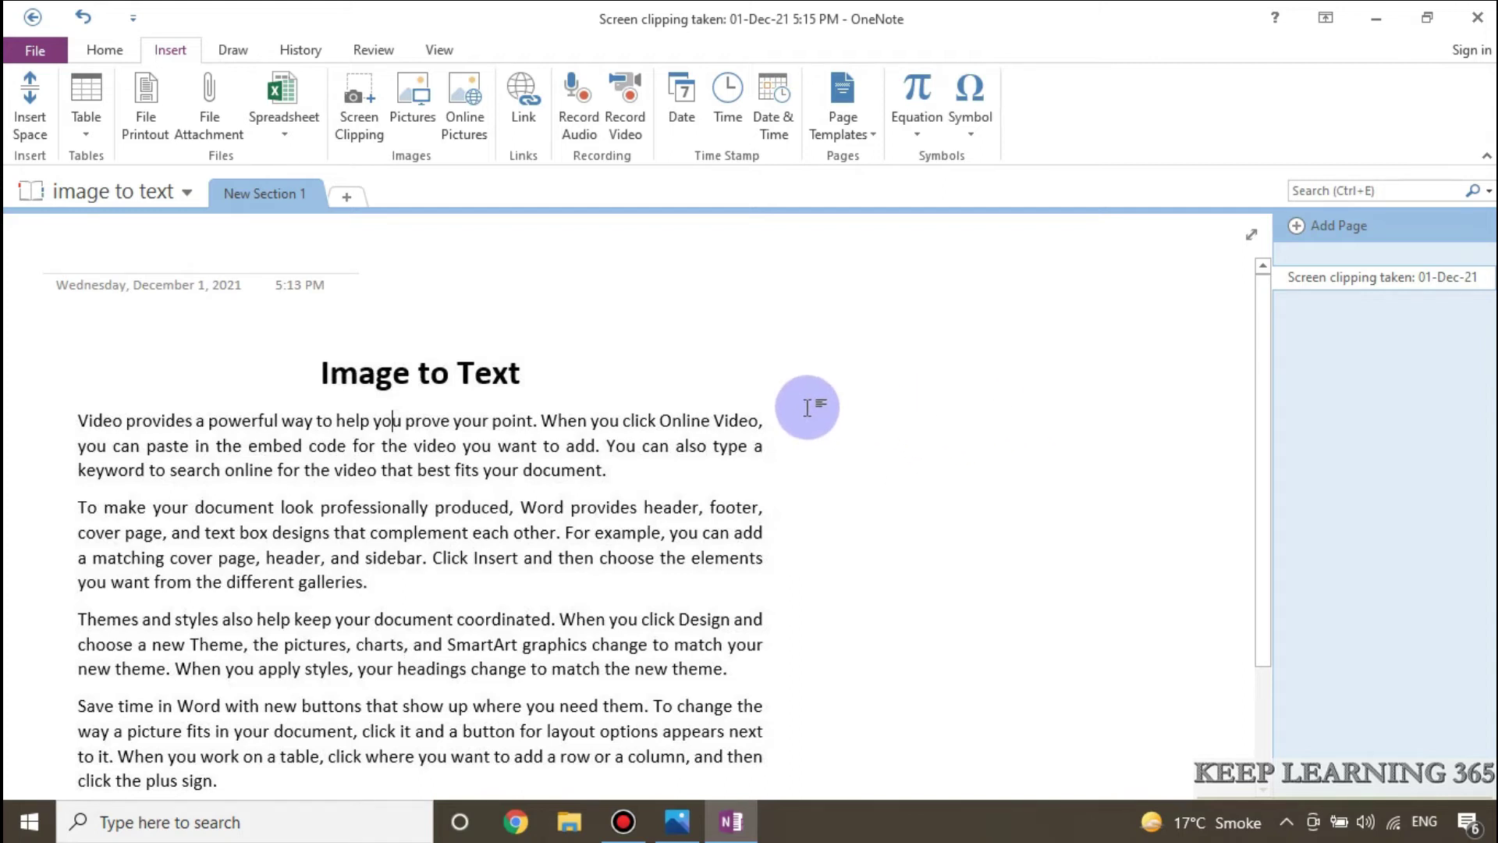
scroll(809, 401, down, 2)
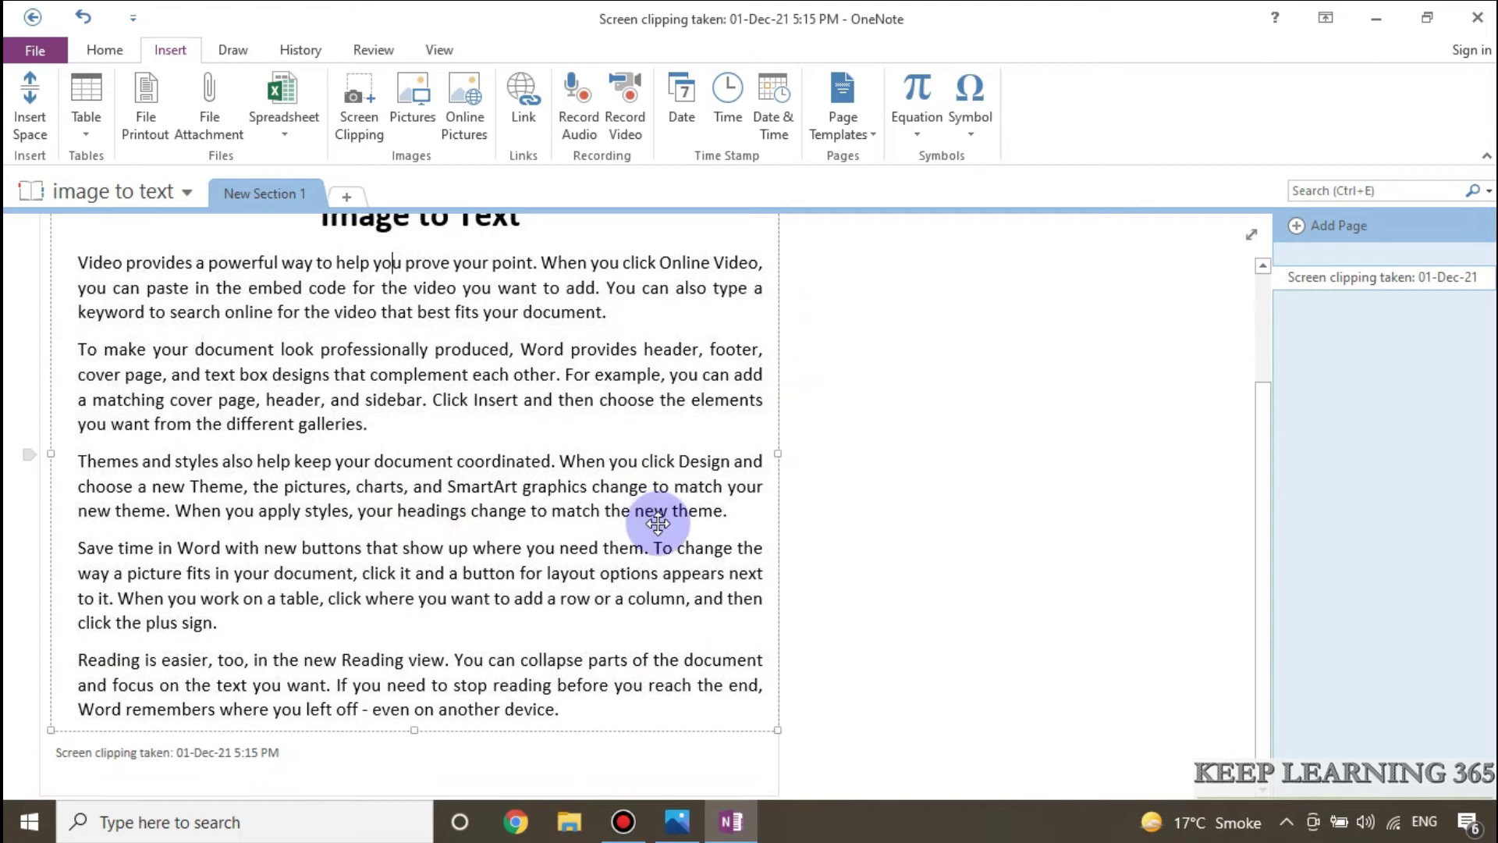
scroll(653, 535, up, 2)
scroll(507, 546, down, 1)
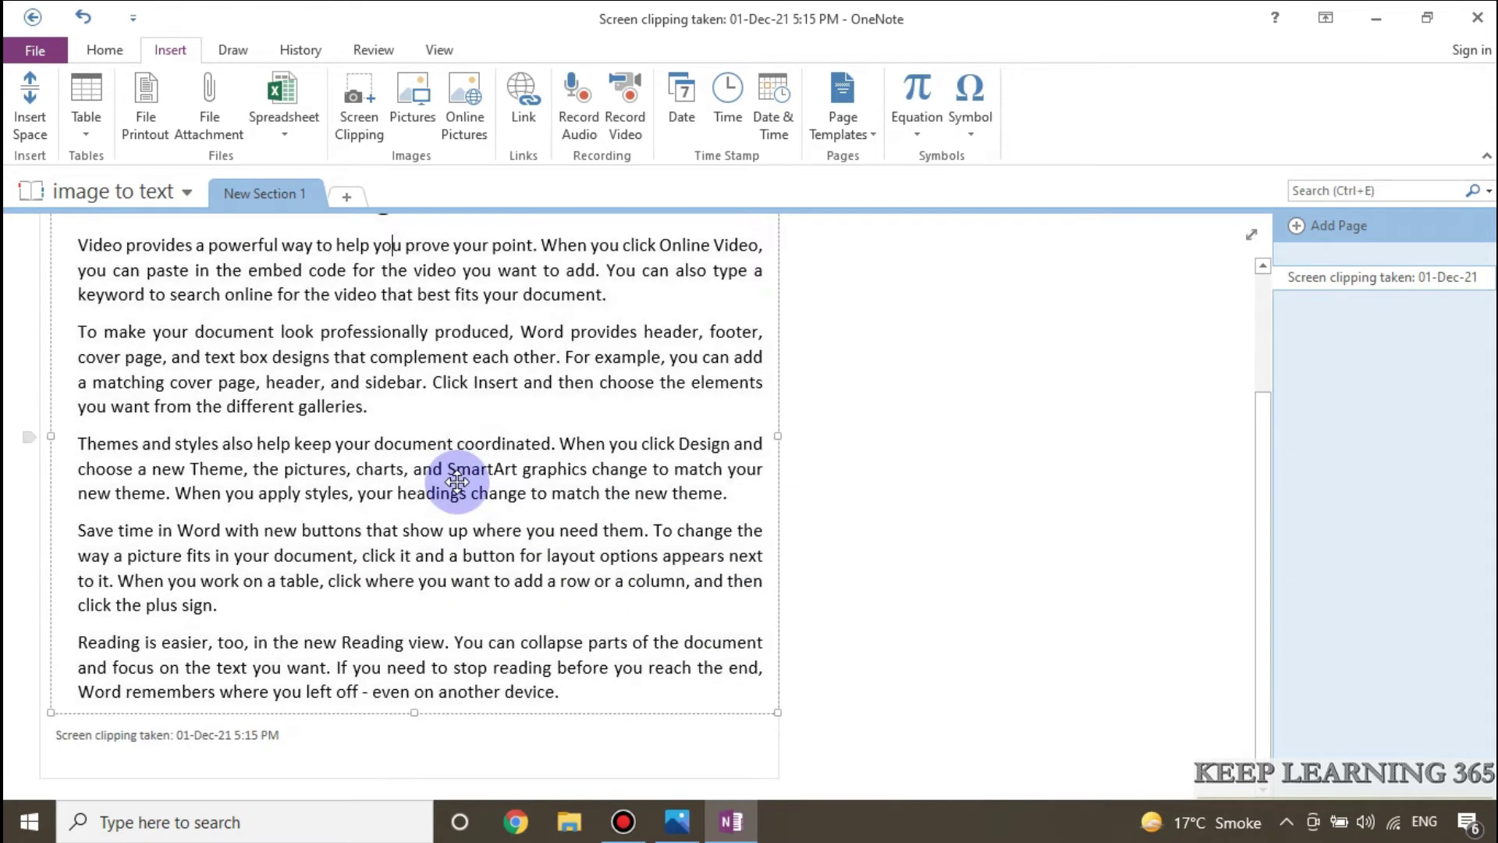
scroll(484, 531, up, 1)
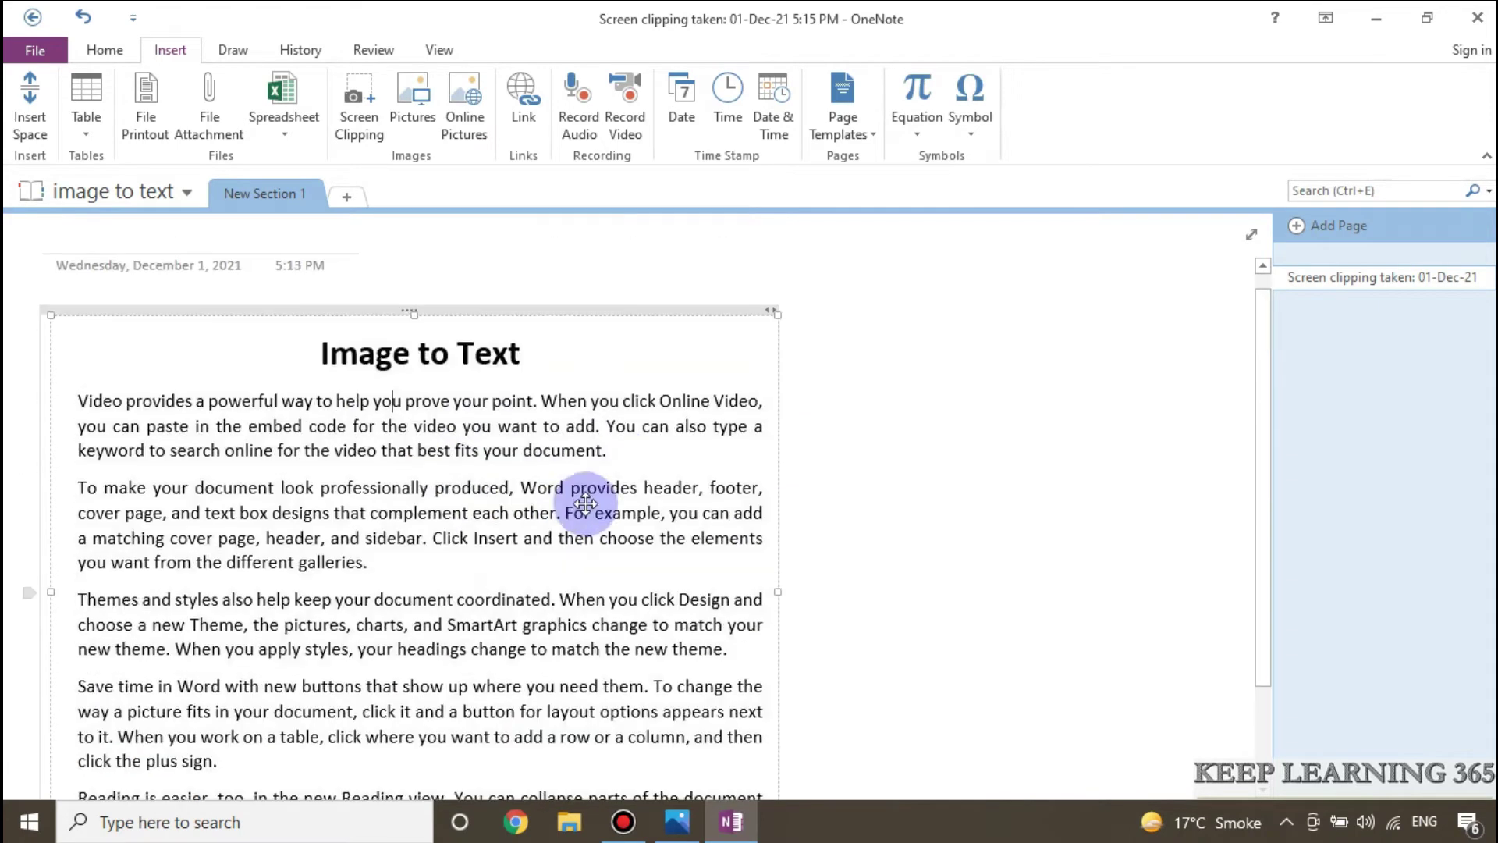
right_click(458, 511)
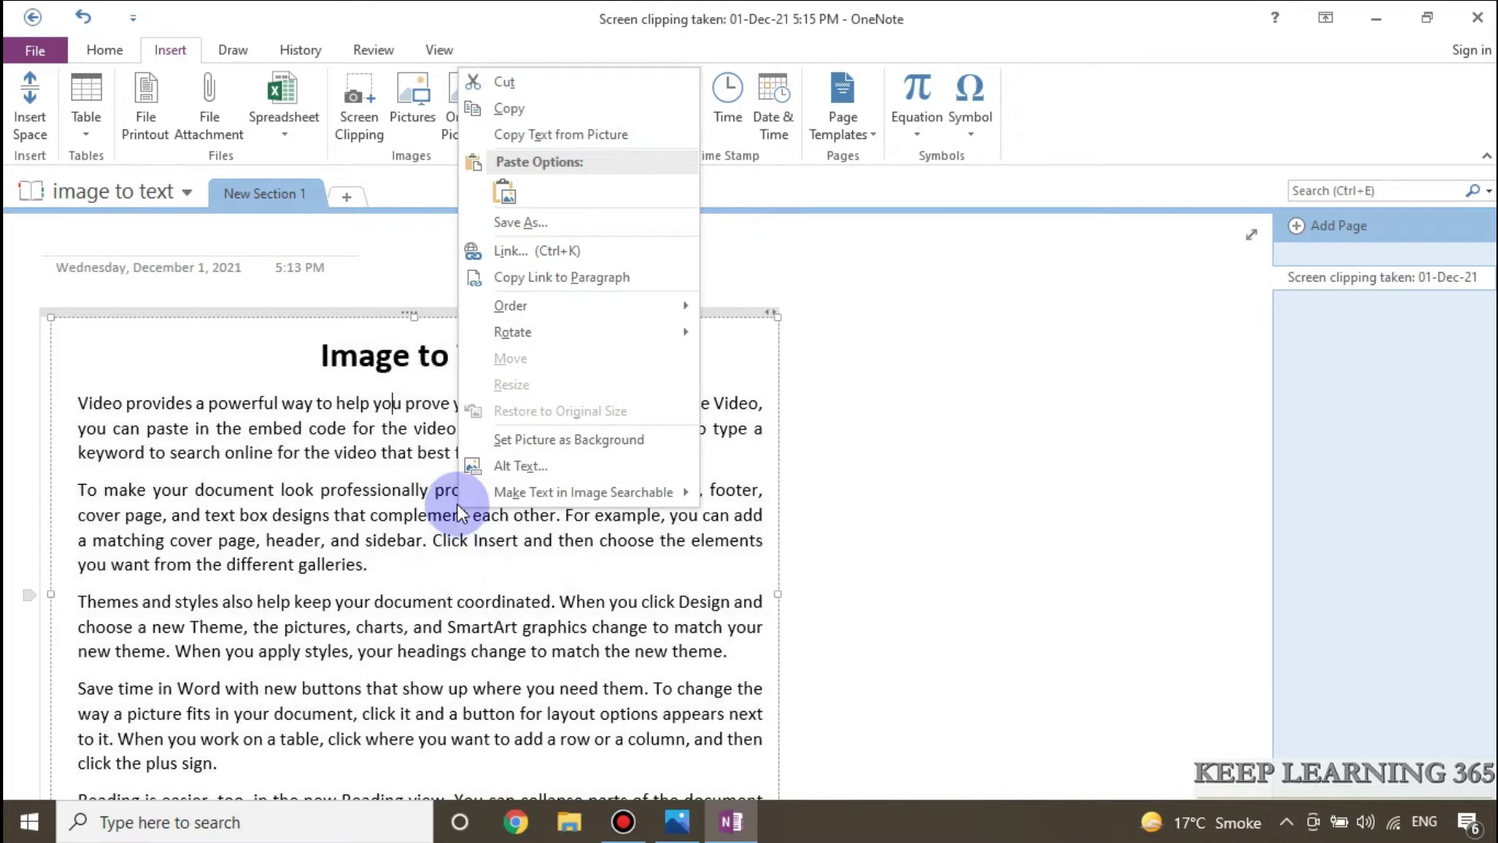
click(546, 133)
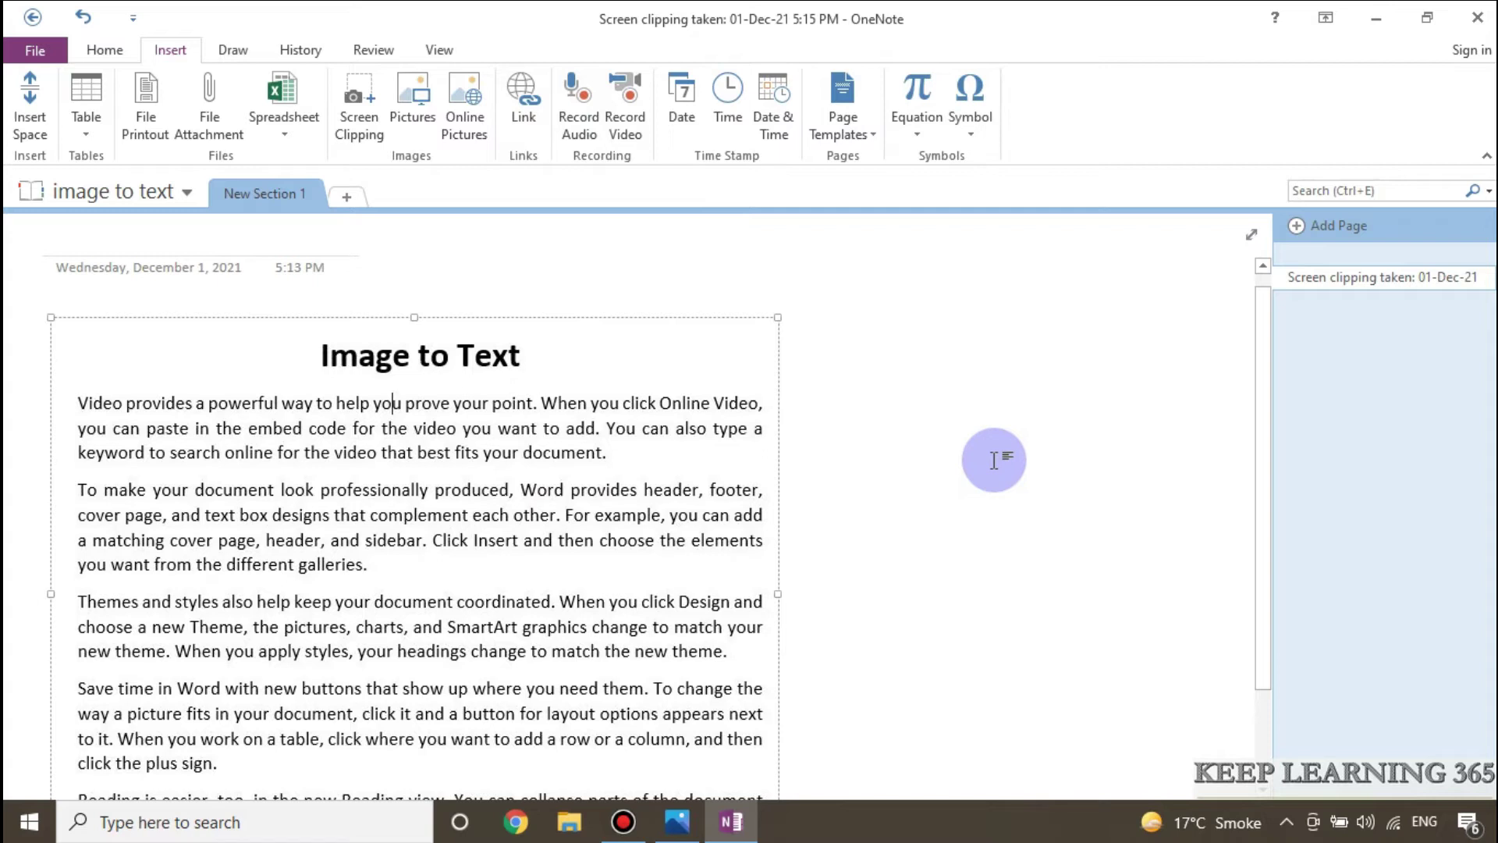
click(862, 387)
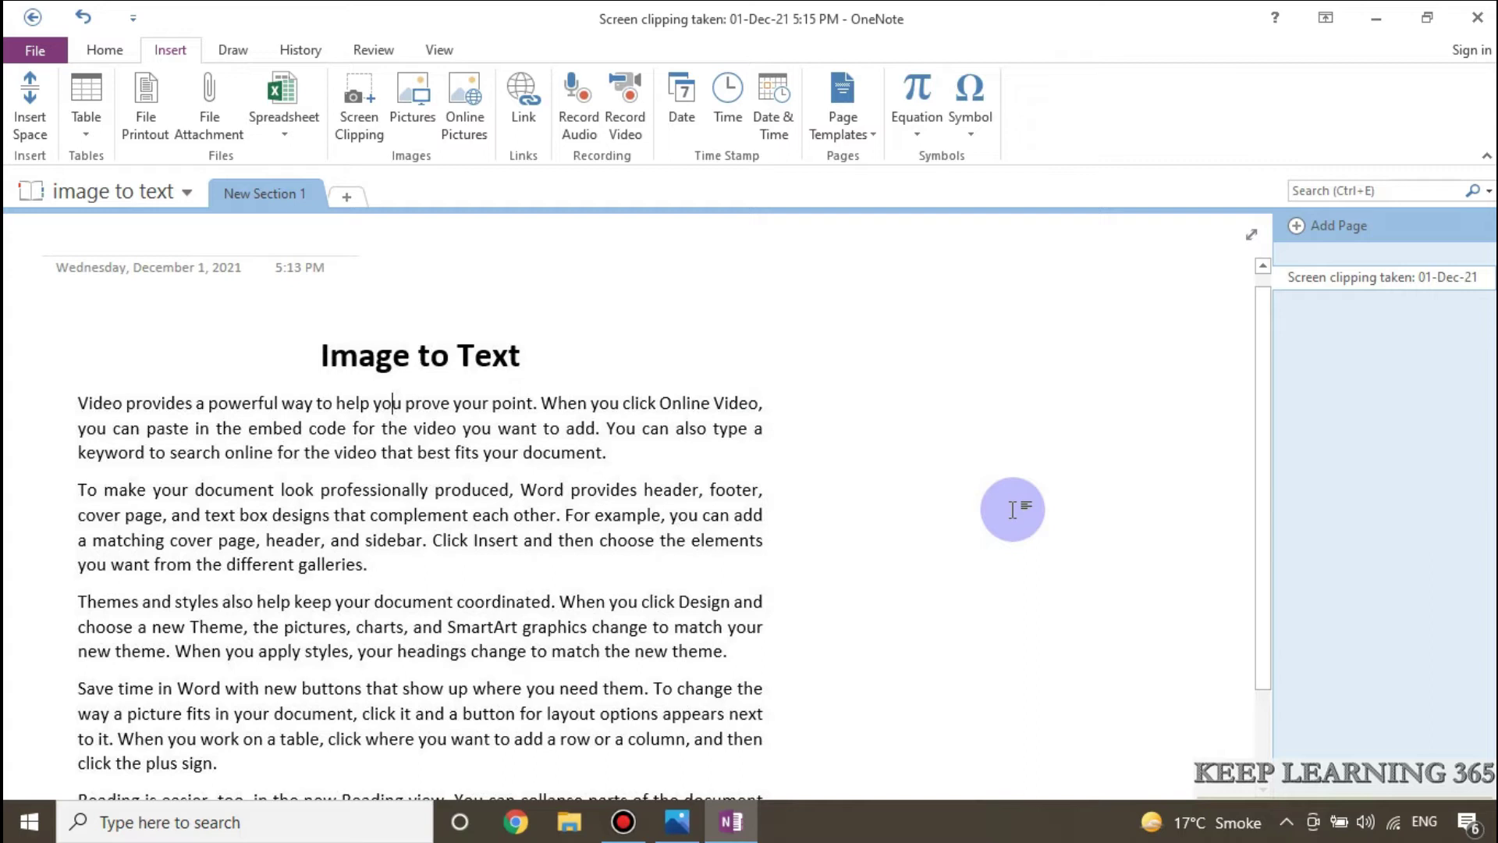
key(ctrl+v)
Step: Select the entire pasted text block, from the title through the final paragraph
scroll(612, 497, up, 5)
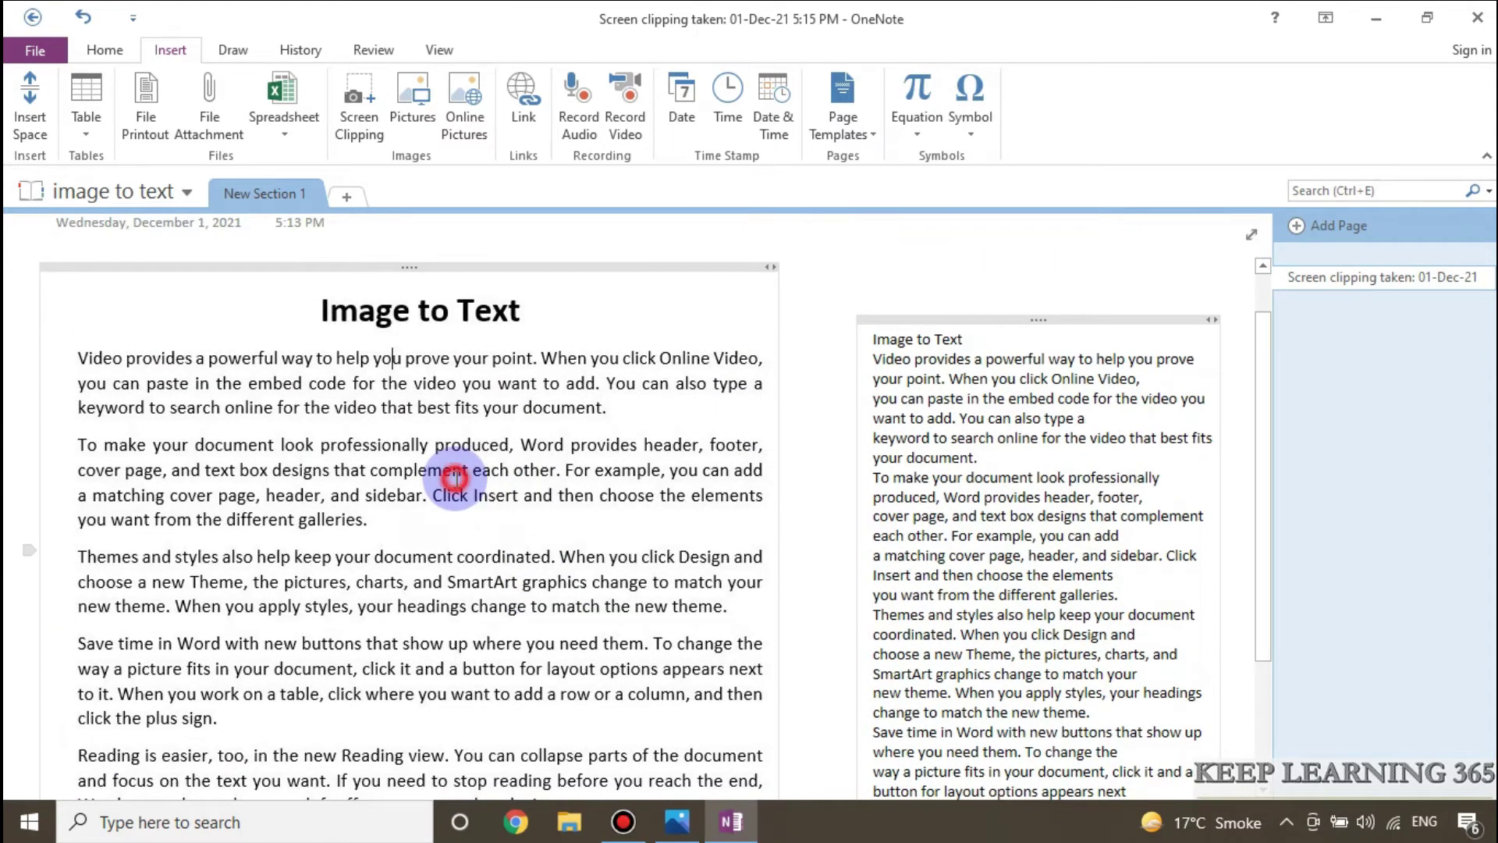
click(887, 339)
scroll(1053, 432, down, 4)
drag(982, 433, 1063, 437)
drag(973, 502, 1024, 517)
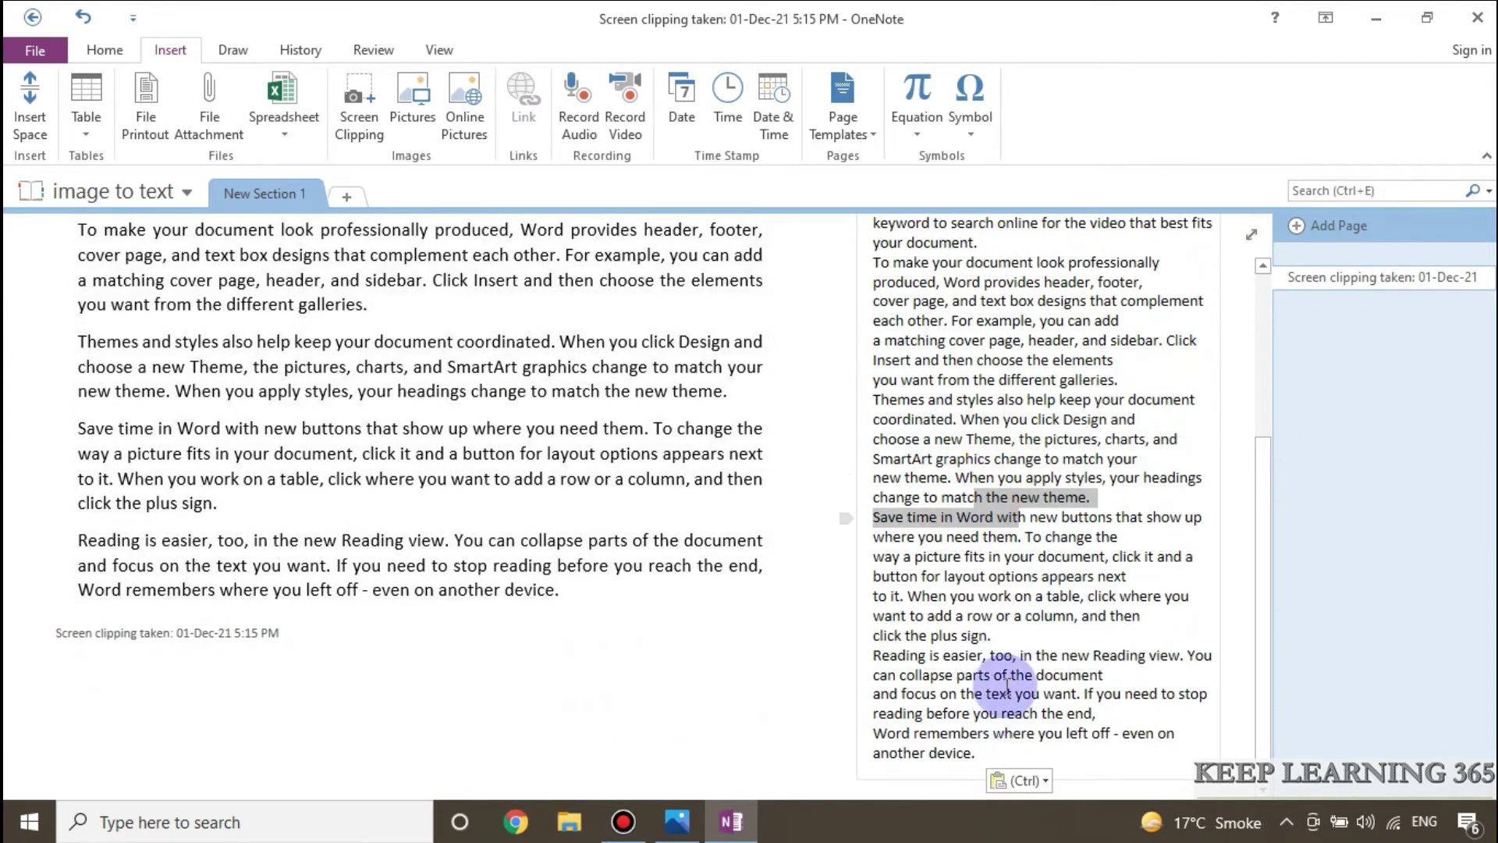
drag(982, 749, 897, 209)
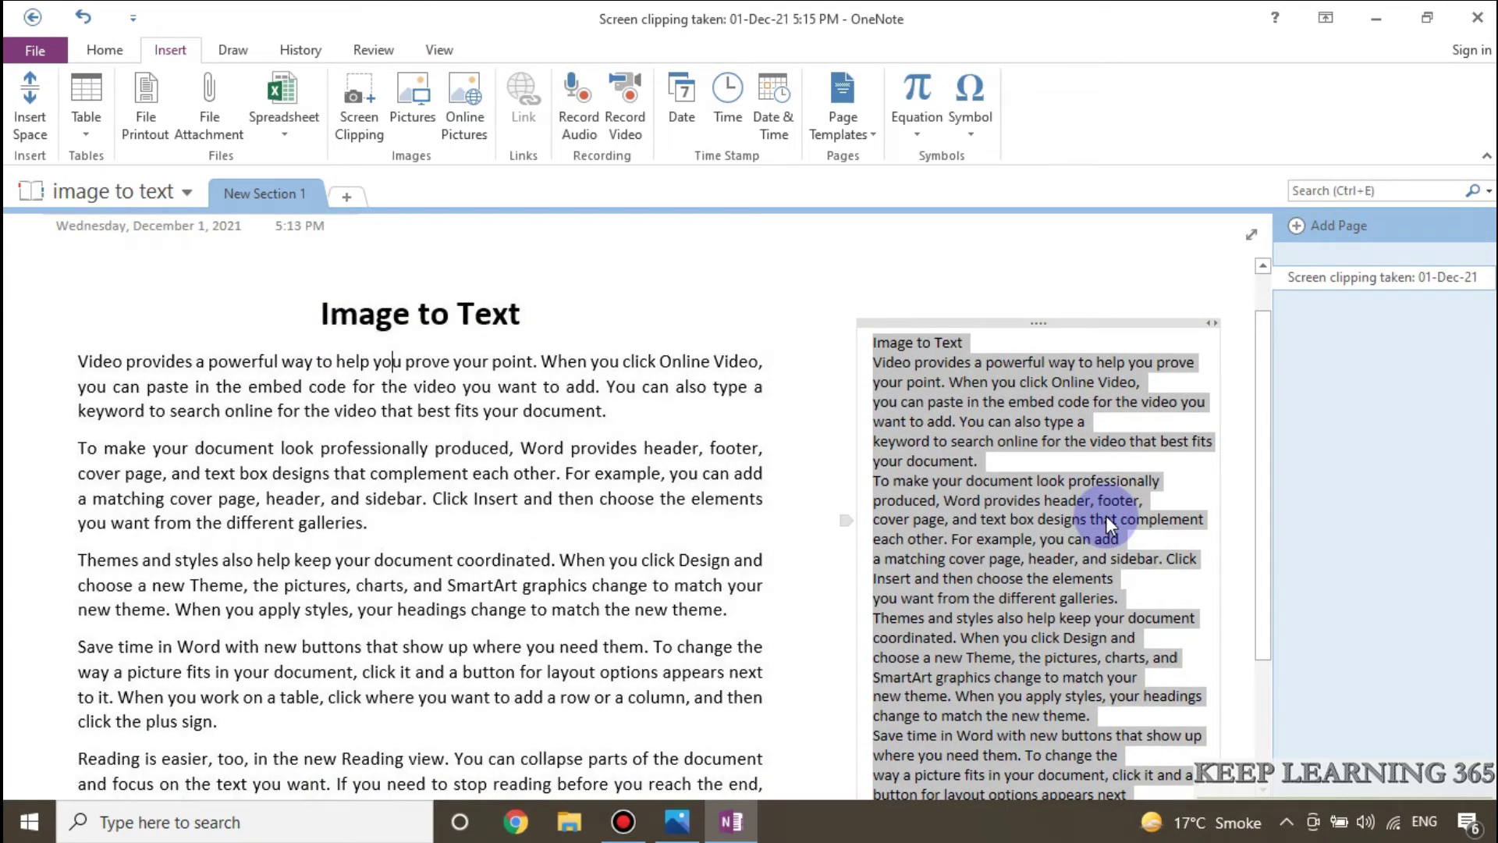
click(269, 823)
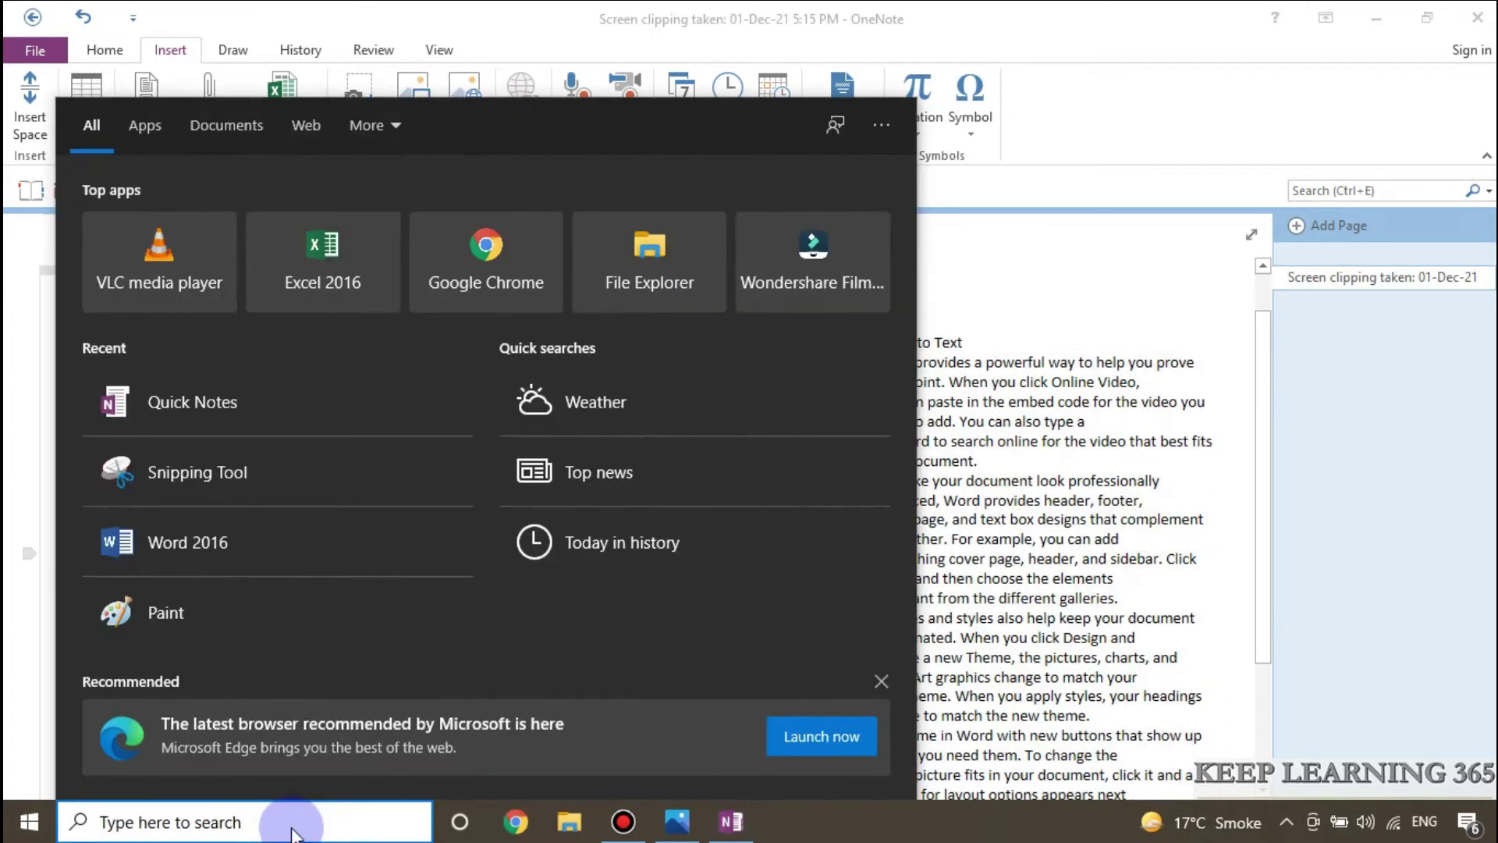
Step: Paste the text into a new blank Word 2016 document and make it all 14 pt, justified
click(167, 541)
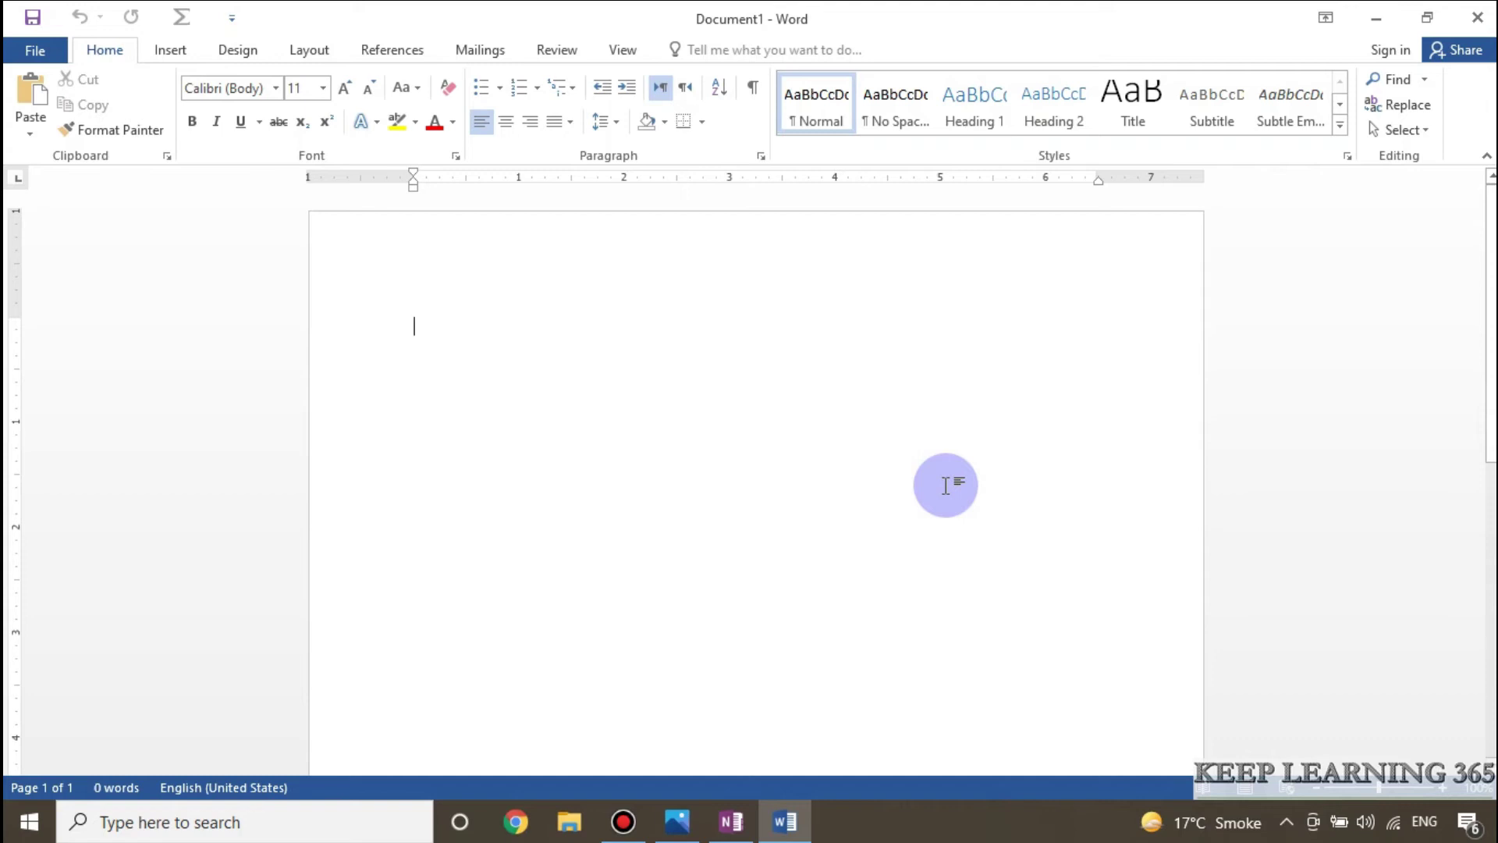
key(ctrl+v)
key(ctrl+a)
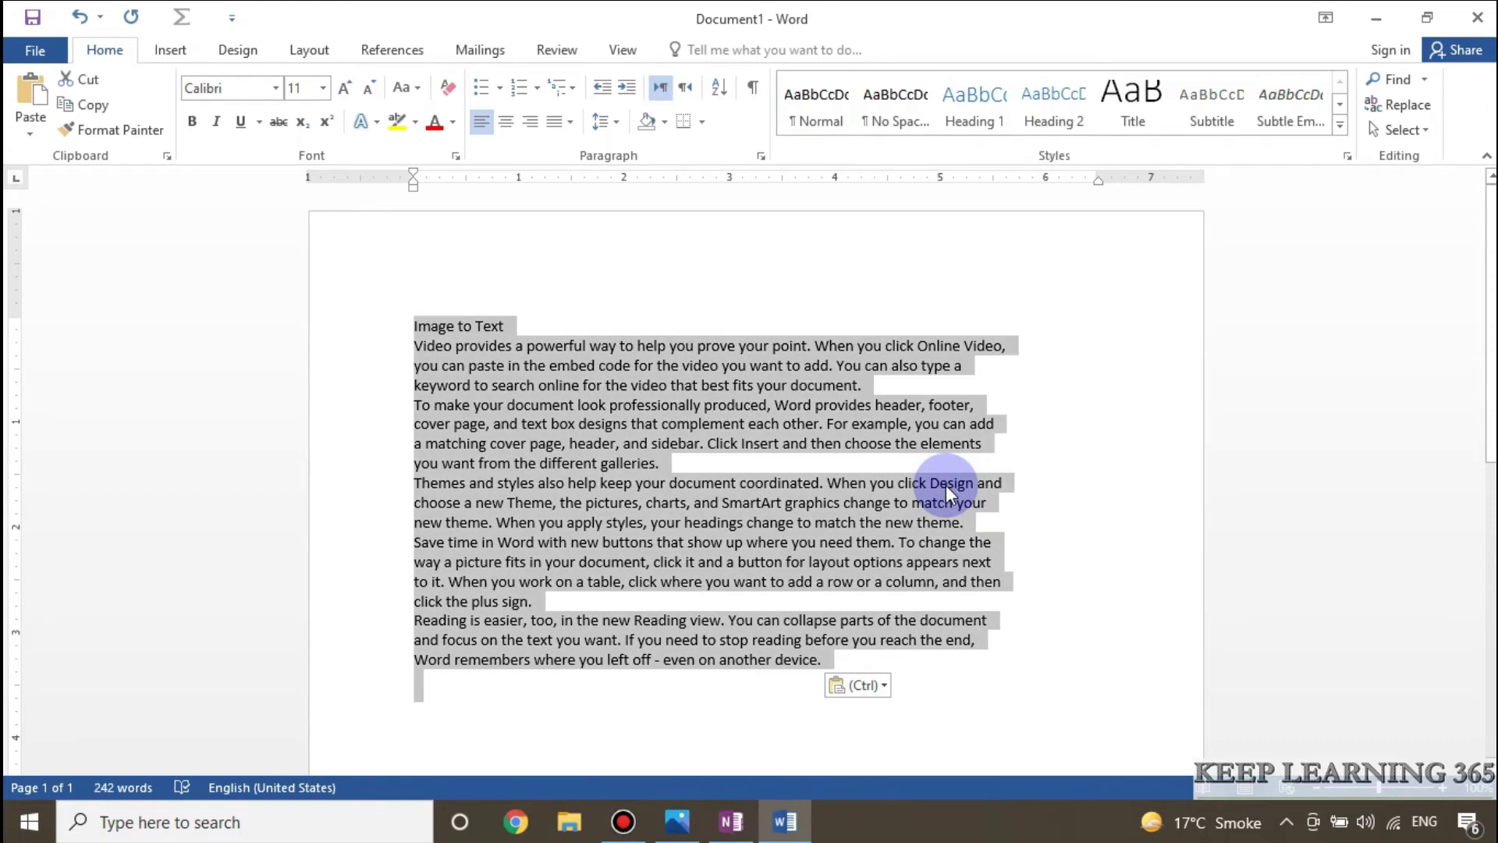
click(323, 88)
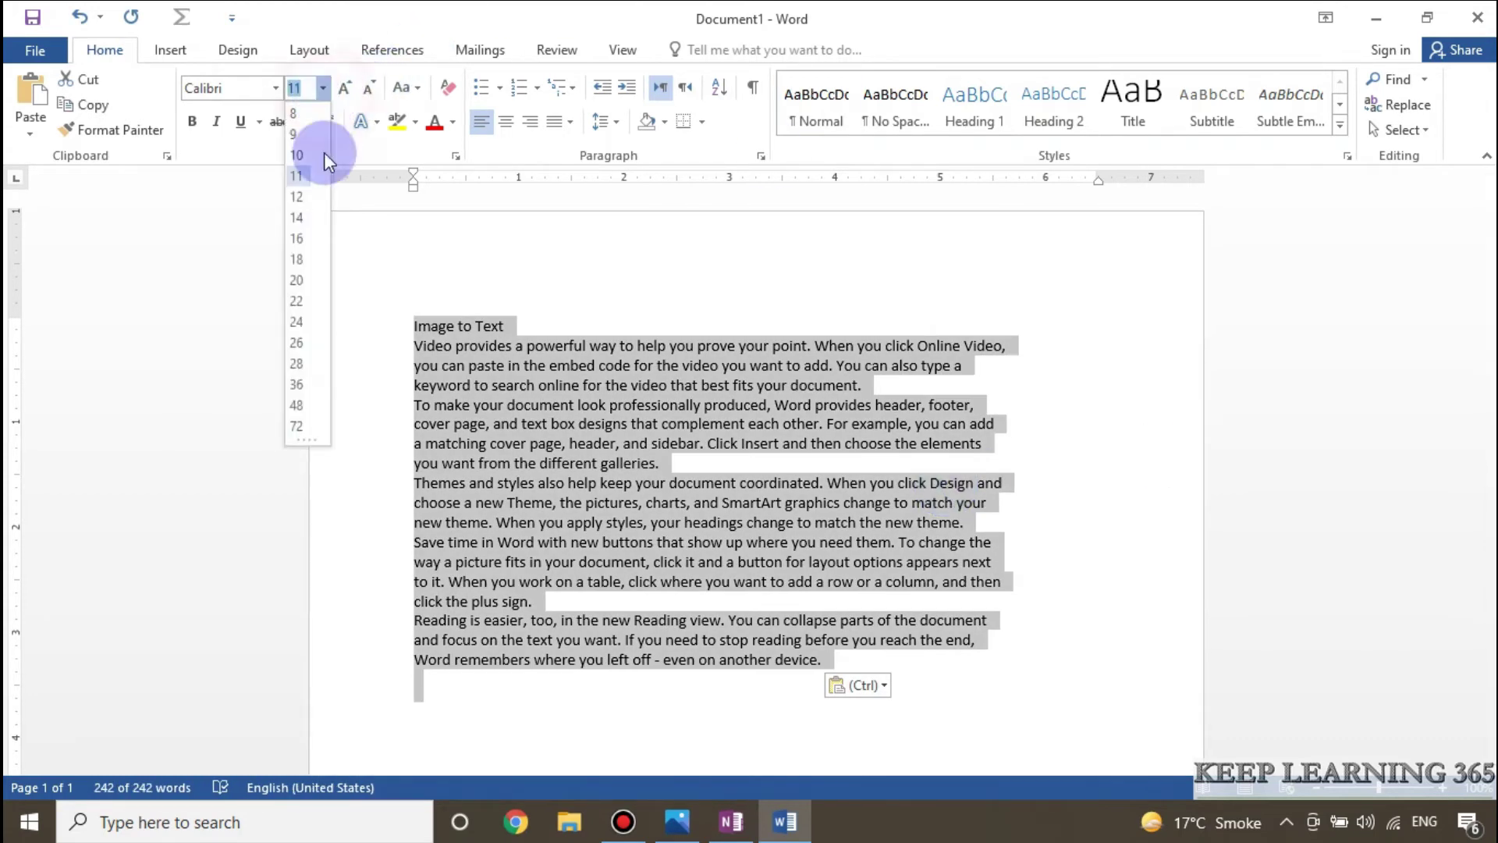
click(300, 219)
click(565, 123)
click(581, 148)
Step: Centre and bold the 'Image to Text' title, then close Word without saving
click(467, 329)
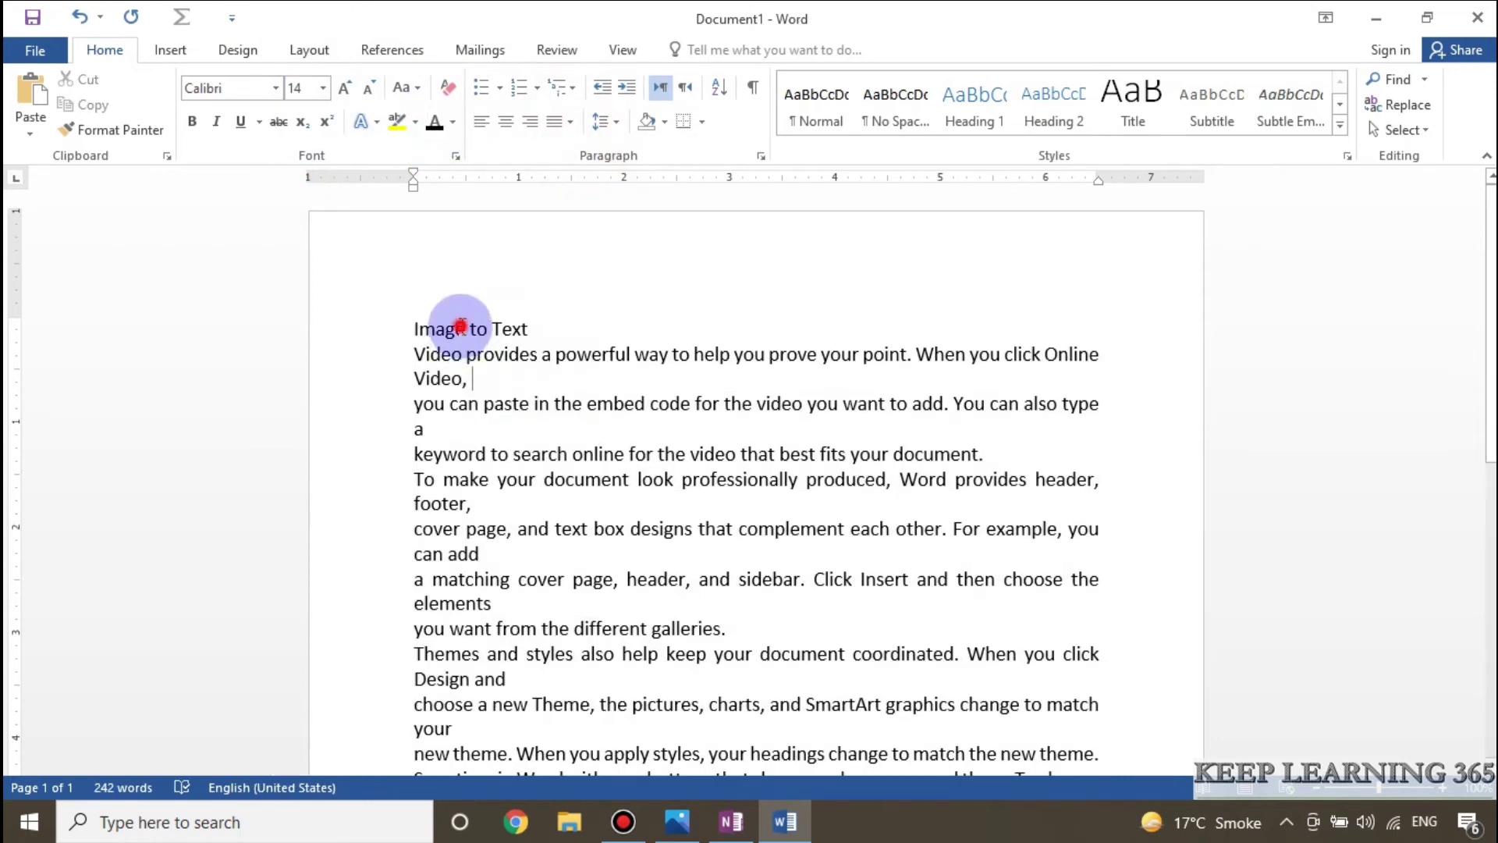
click(506, 121)
drag(858, 325, 706, 326)
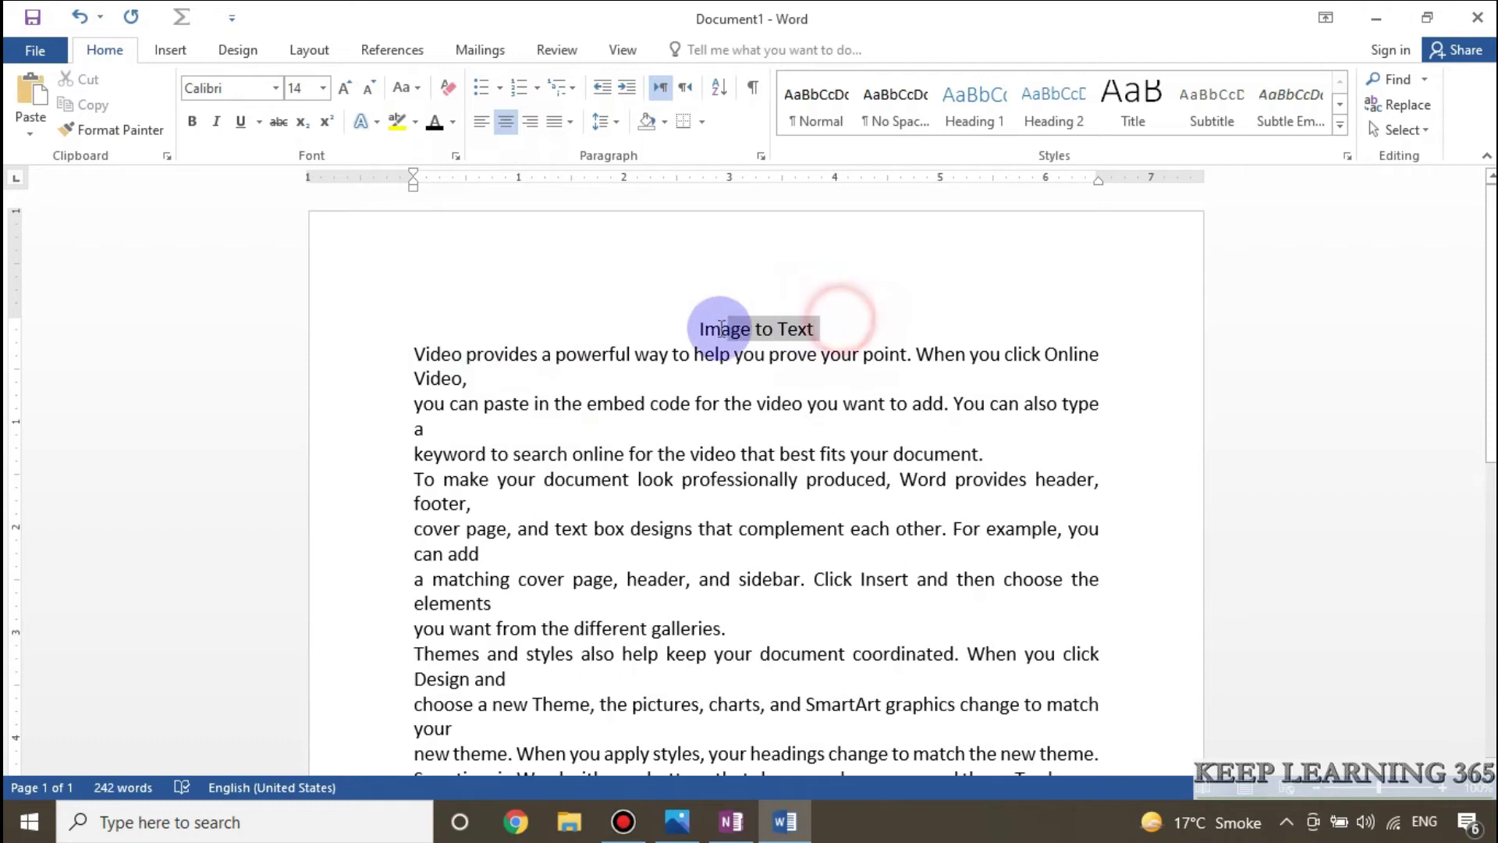
click(192, 121)
key(Right)
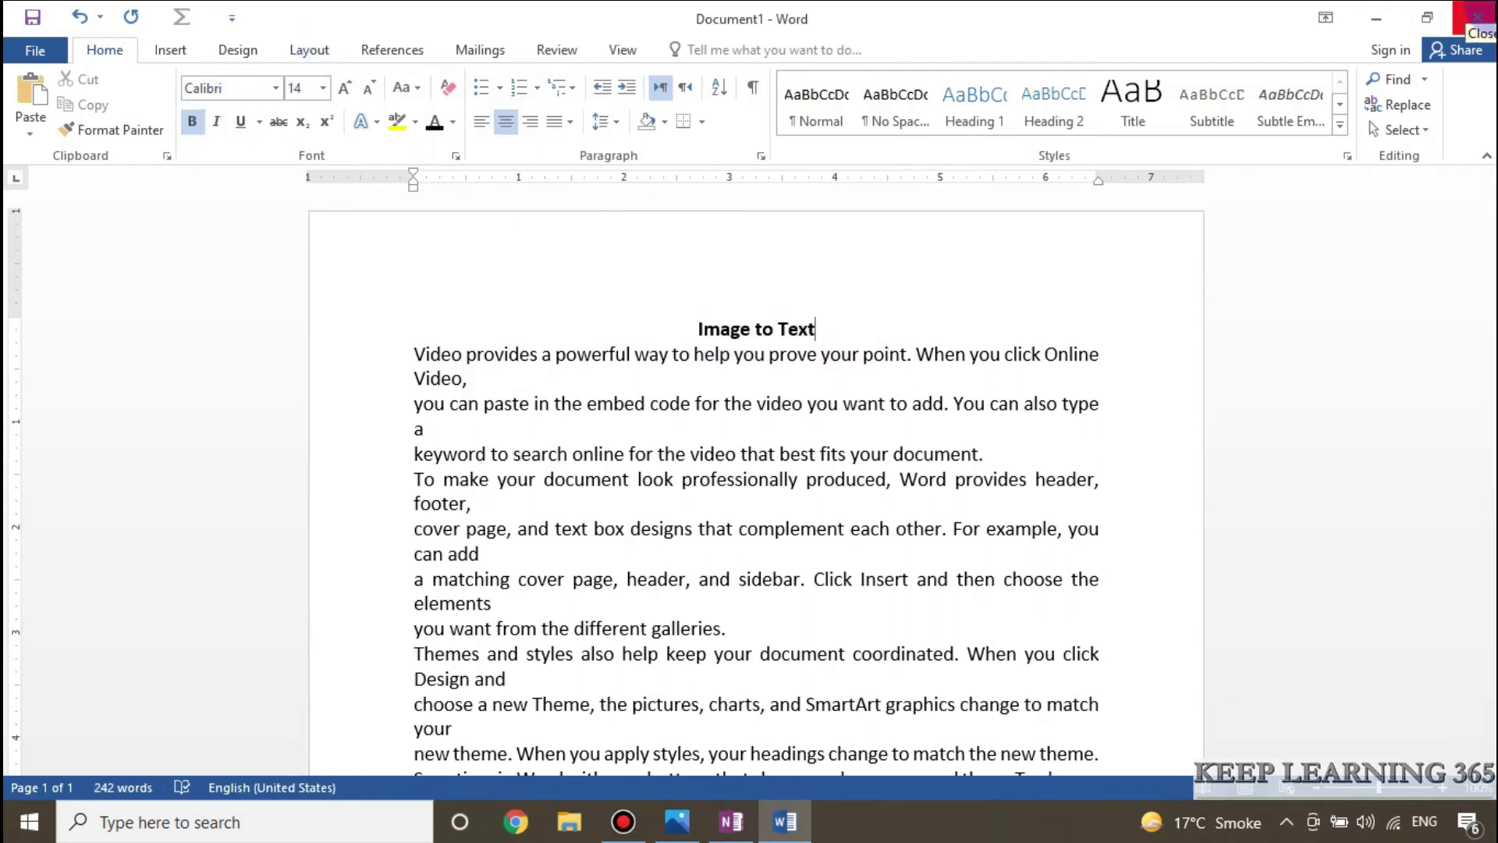
click(1486, 12)
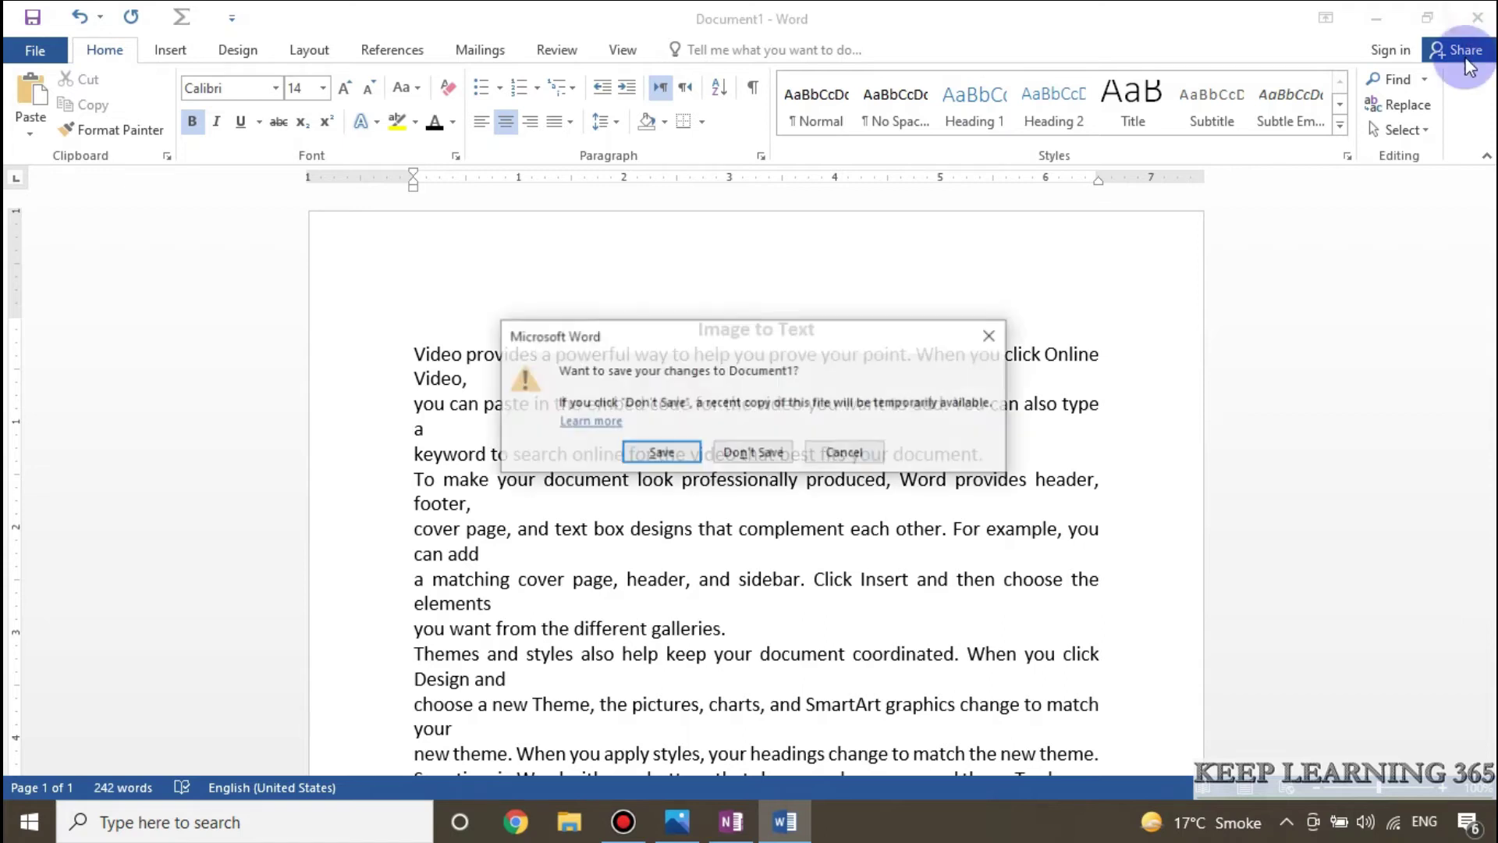
click(760, 448)
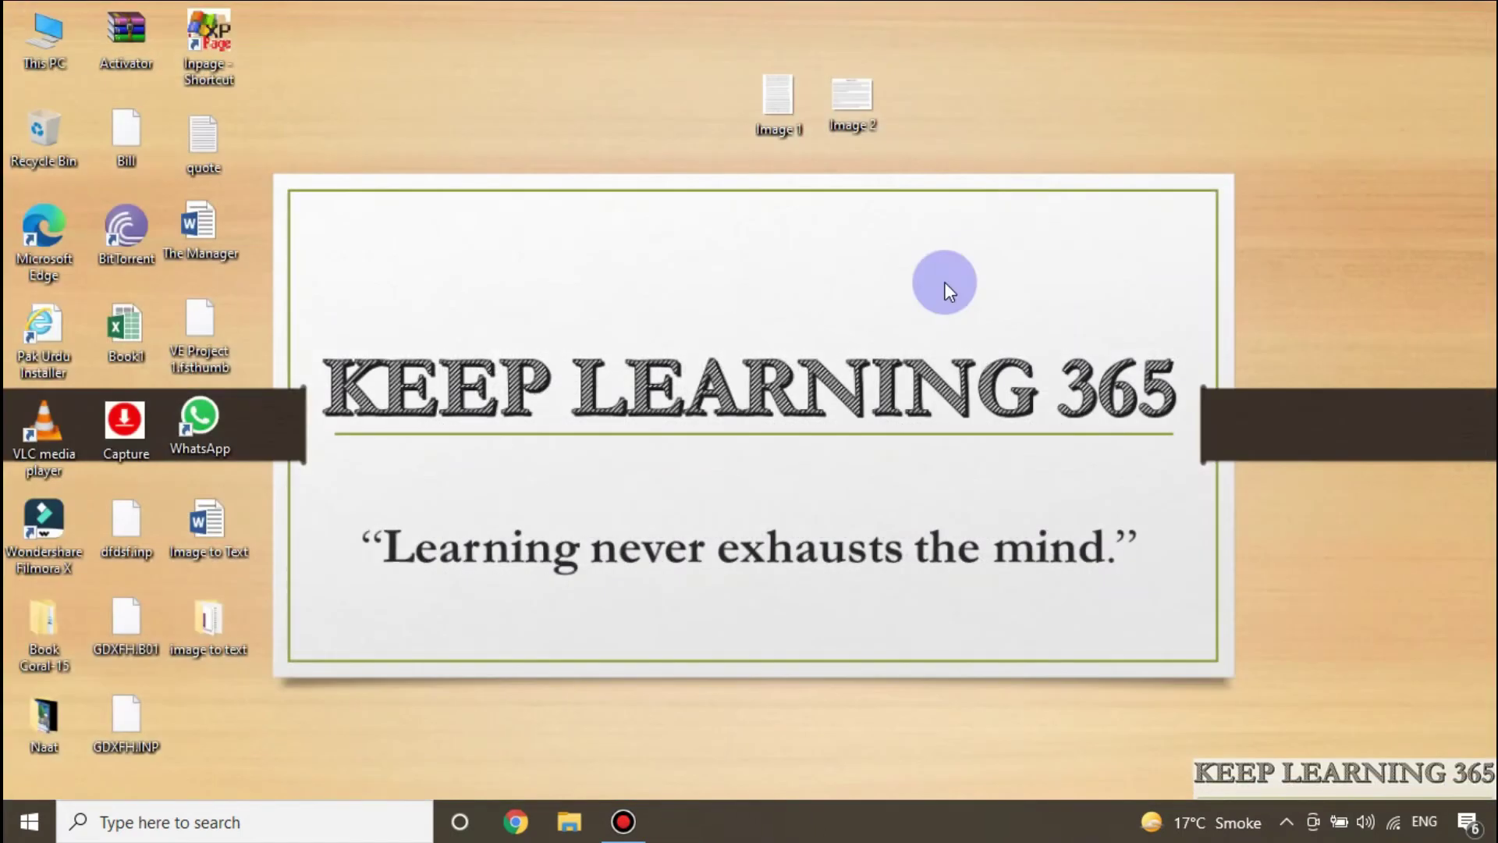
Step: Go to onlineocr.net in the browser and upload the Image 1 photo
click(515, 822)
click(721, 58)
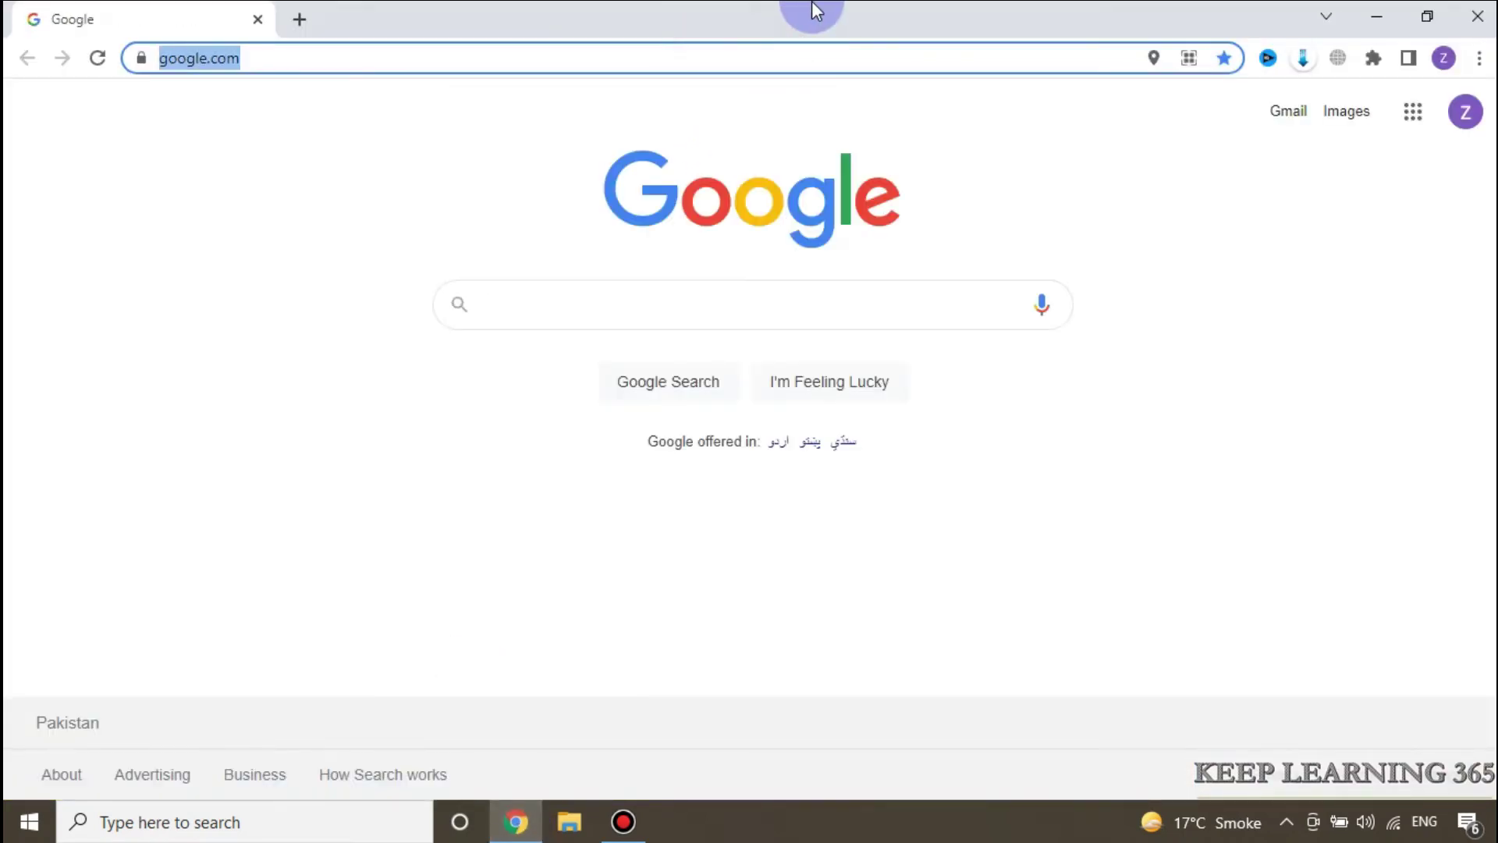
text(onlineocr.net)
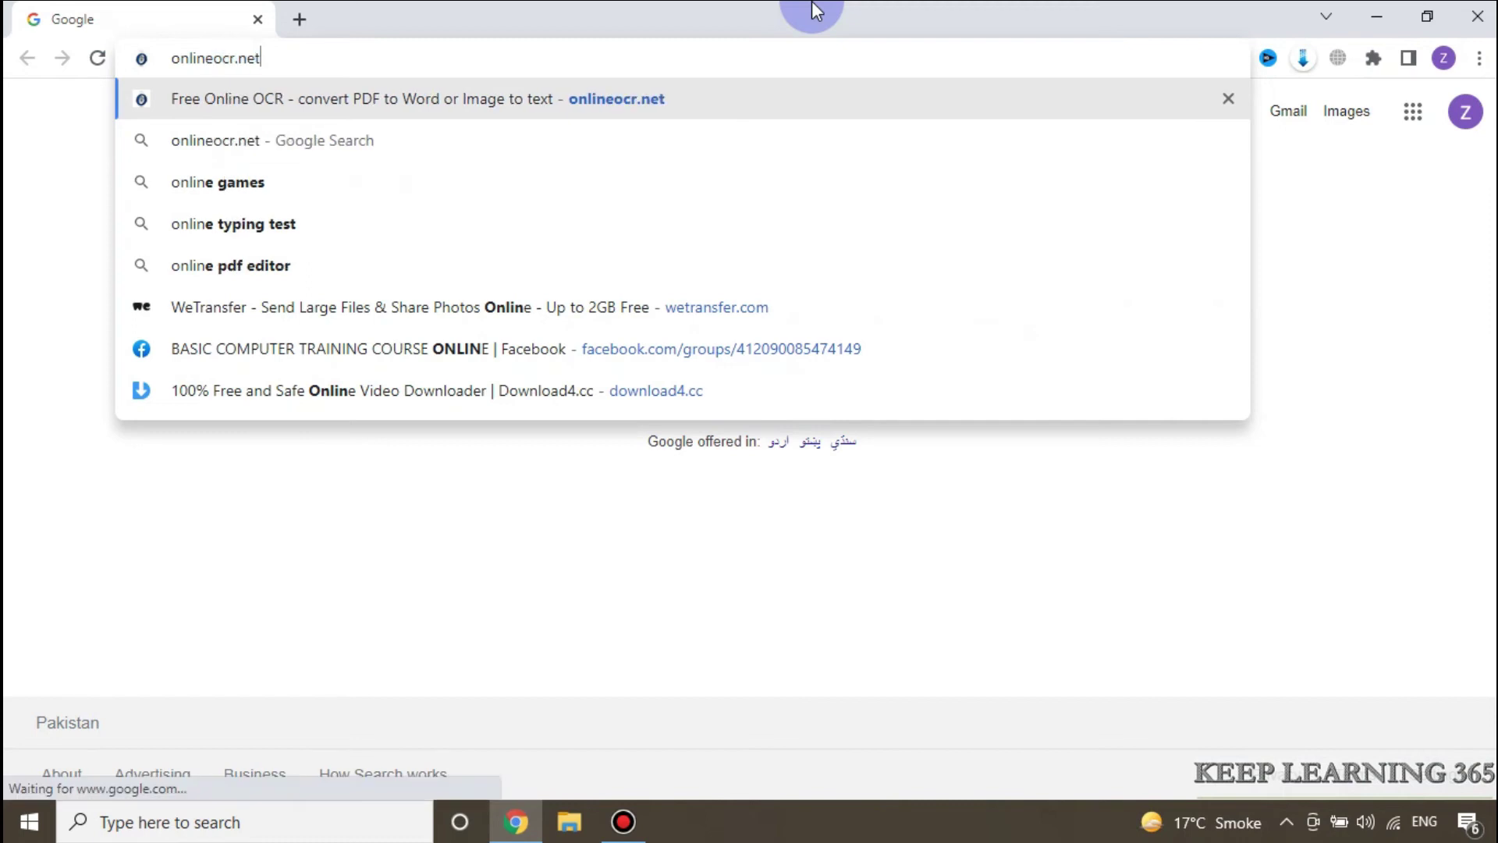
key(Return)
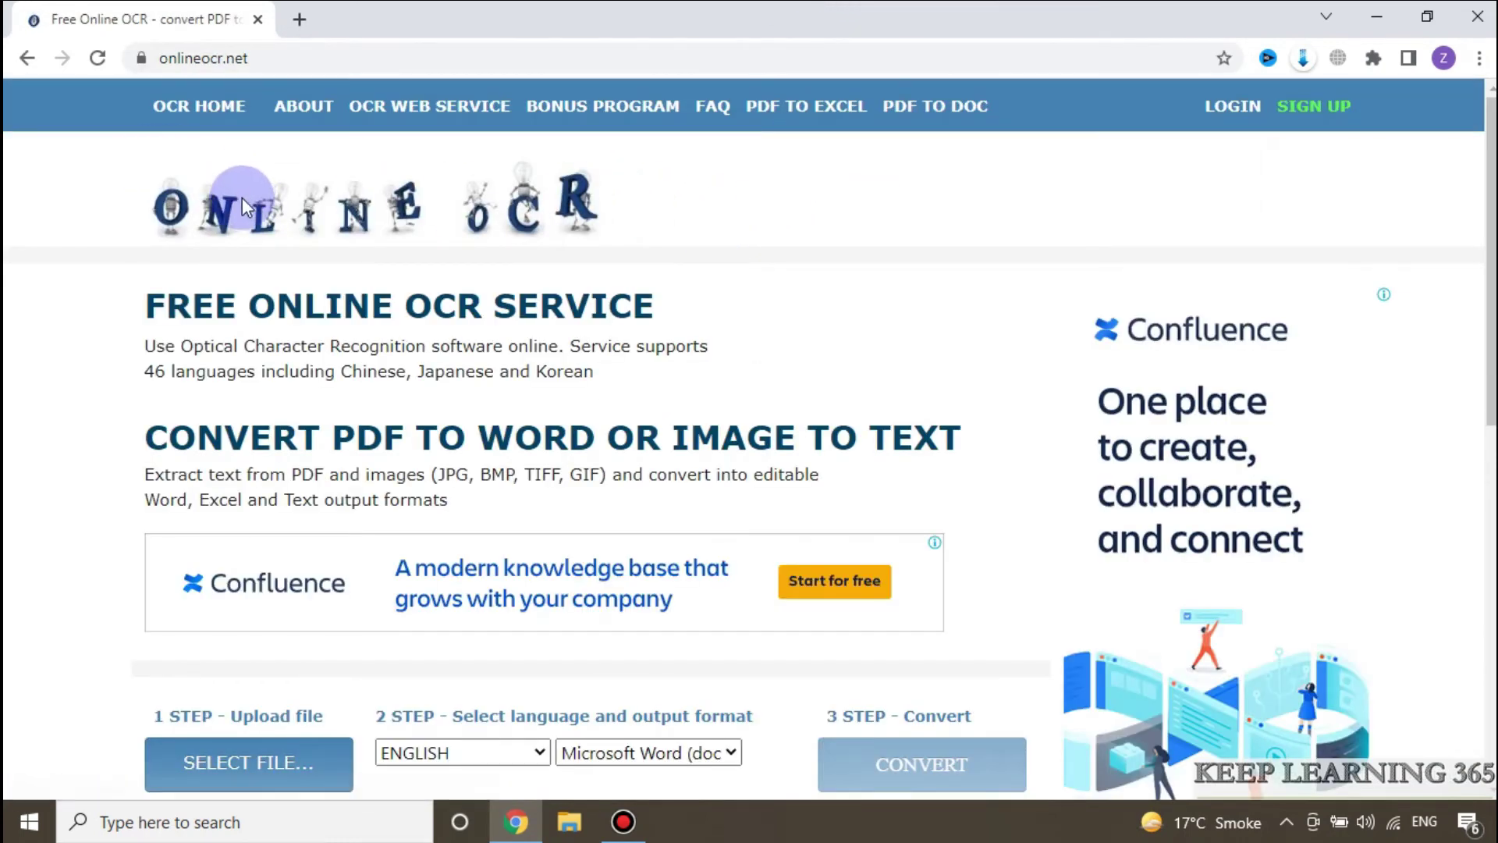
scroll(83, 200, down, 4)
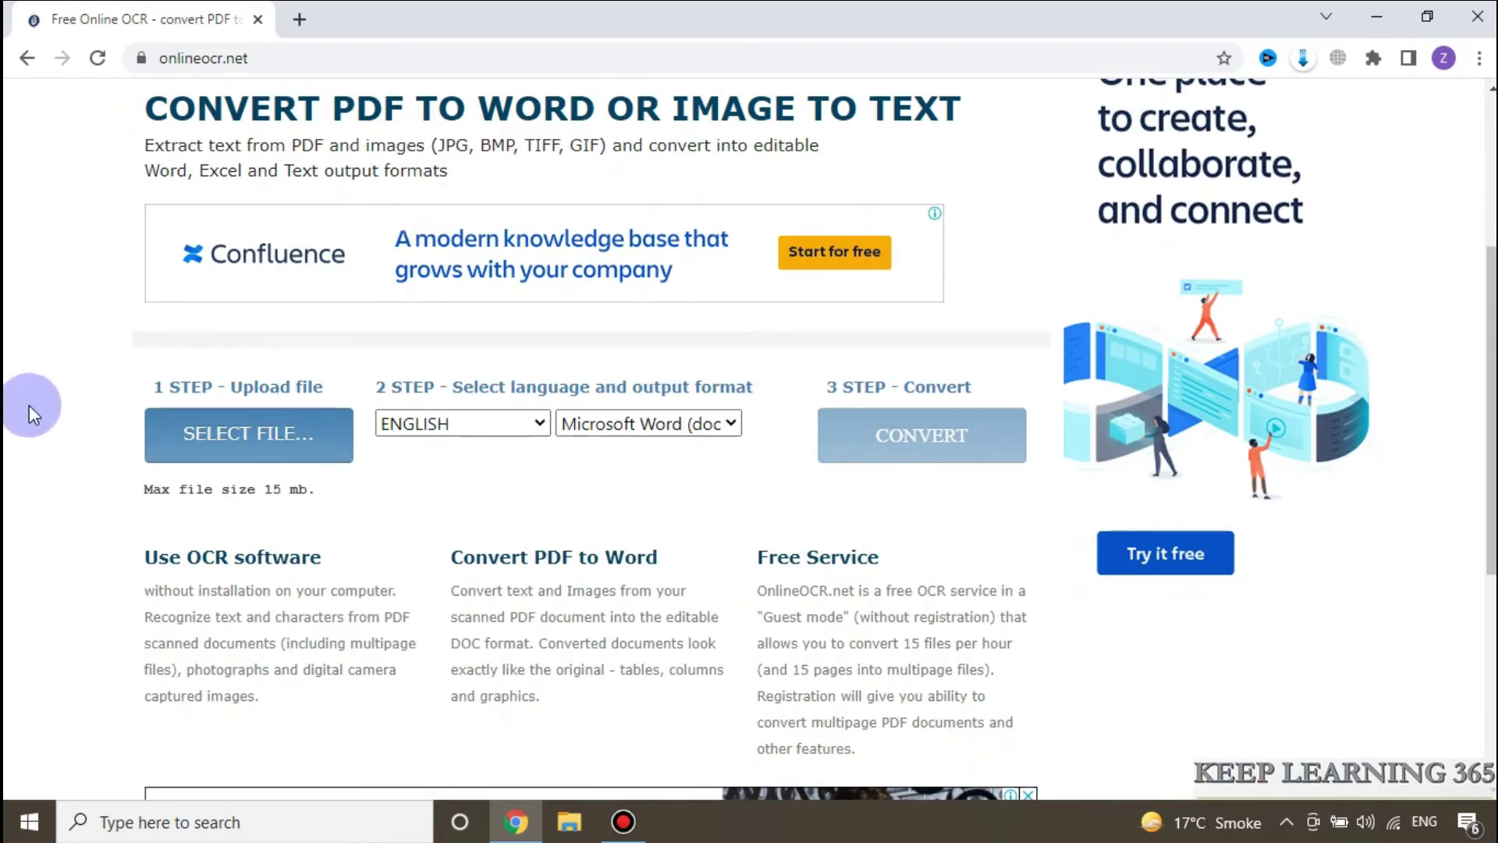
click(237, 435)
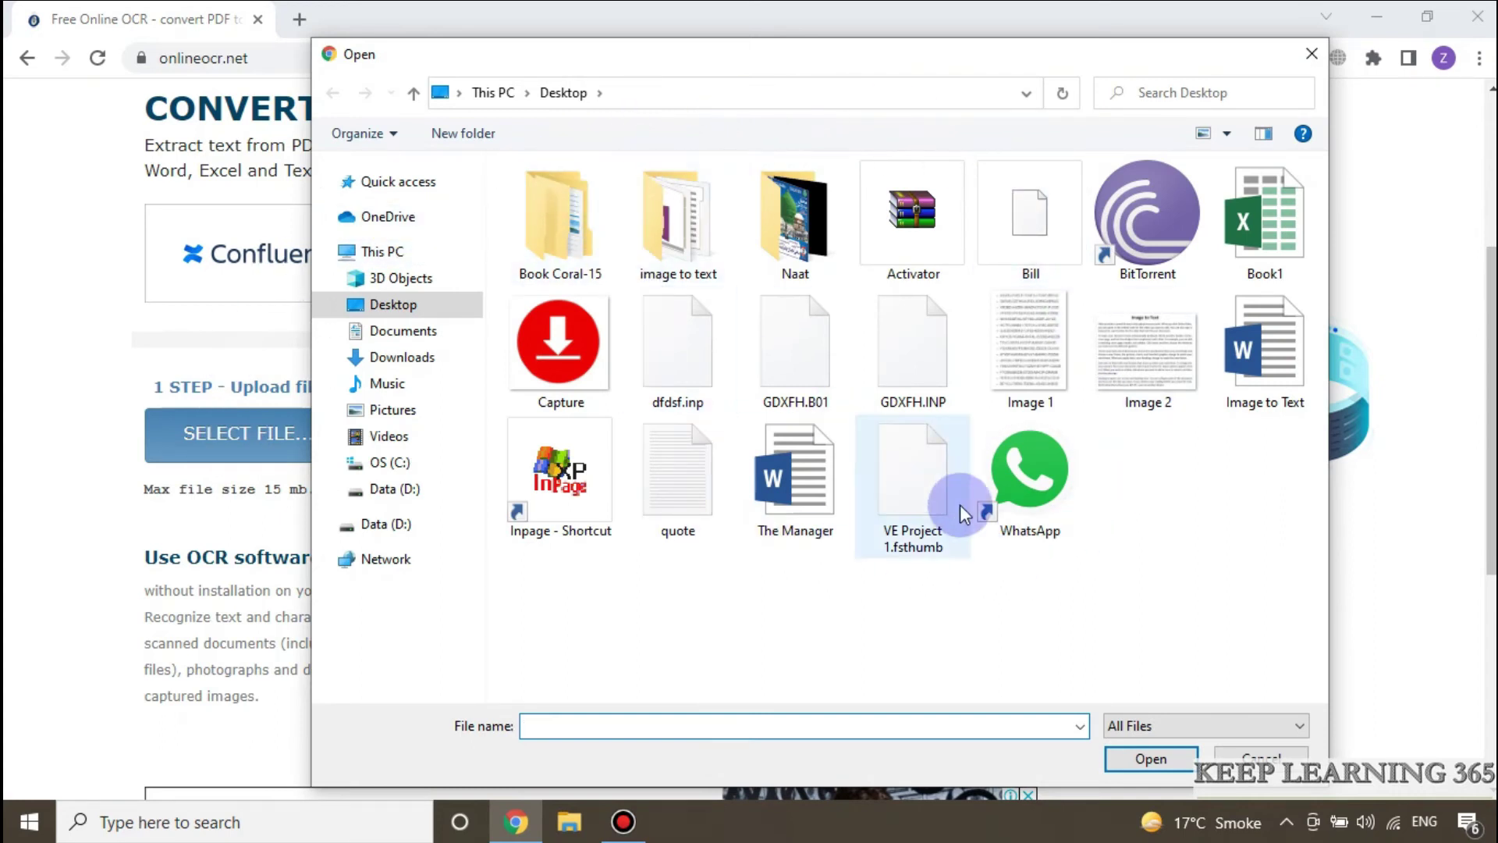
click(1021, 345)
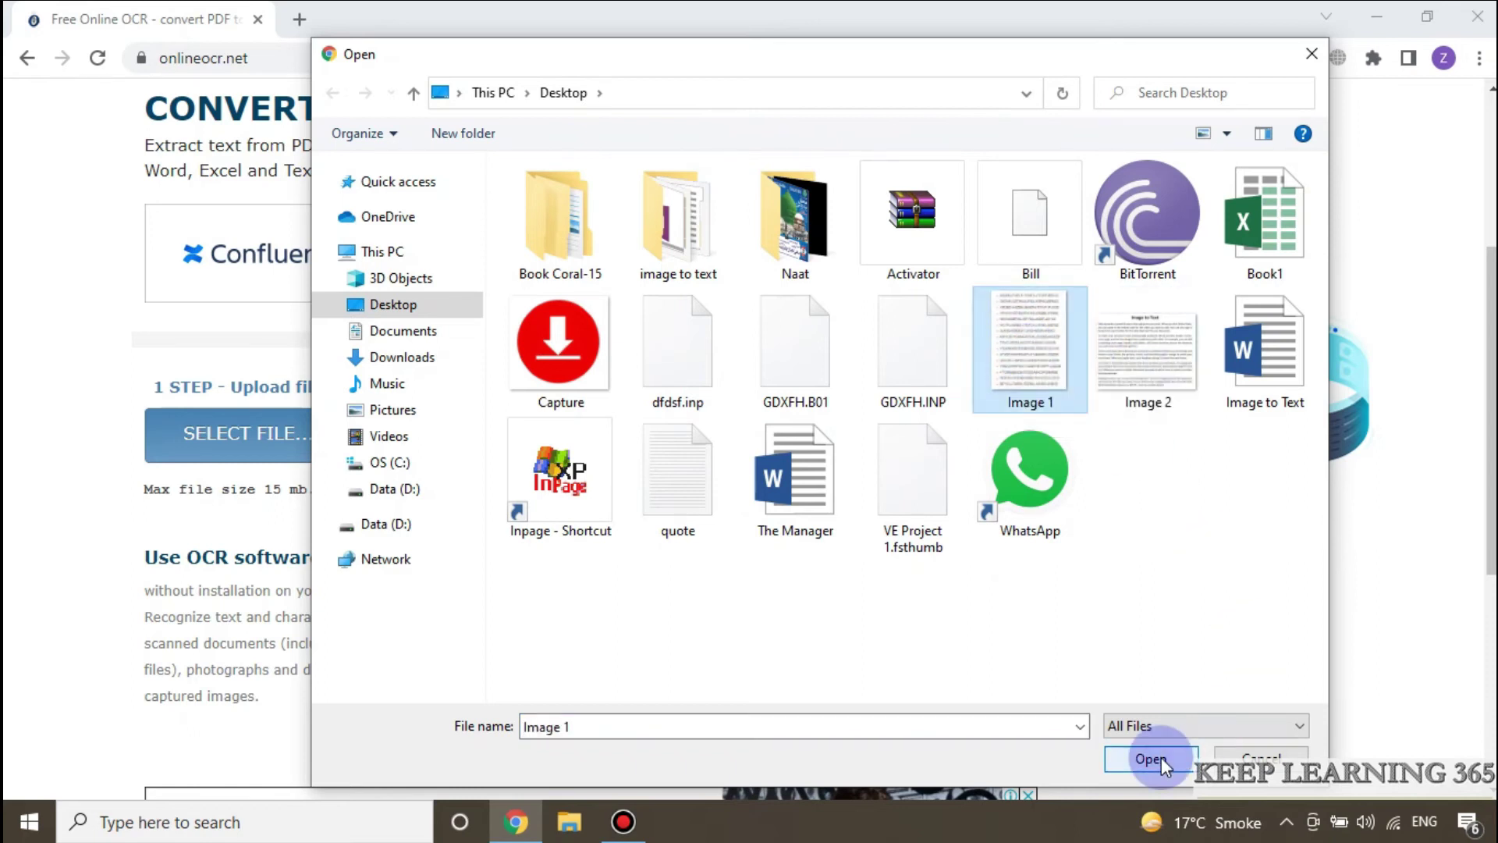
click(1151, 759)
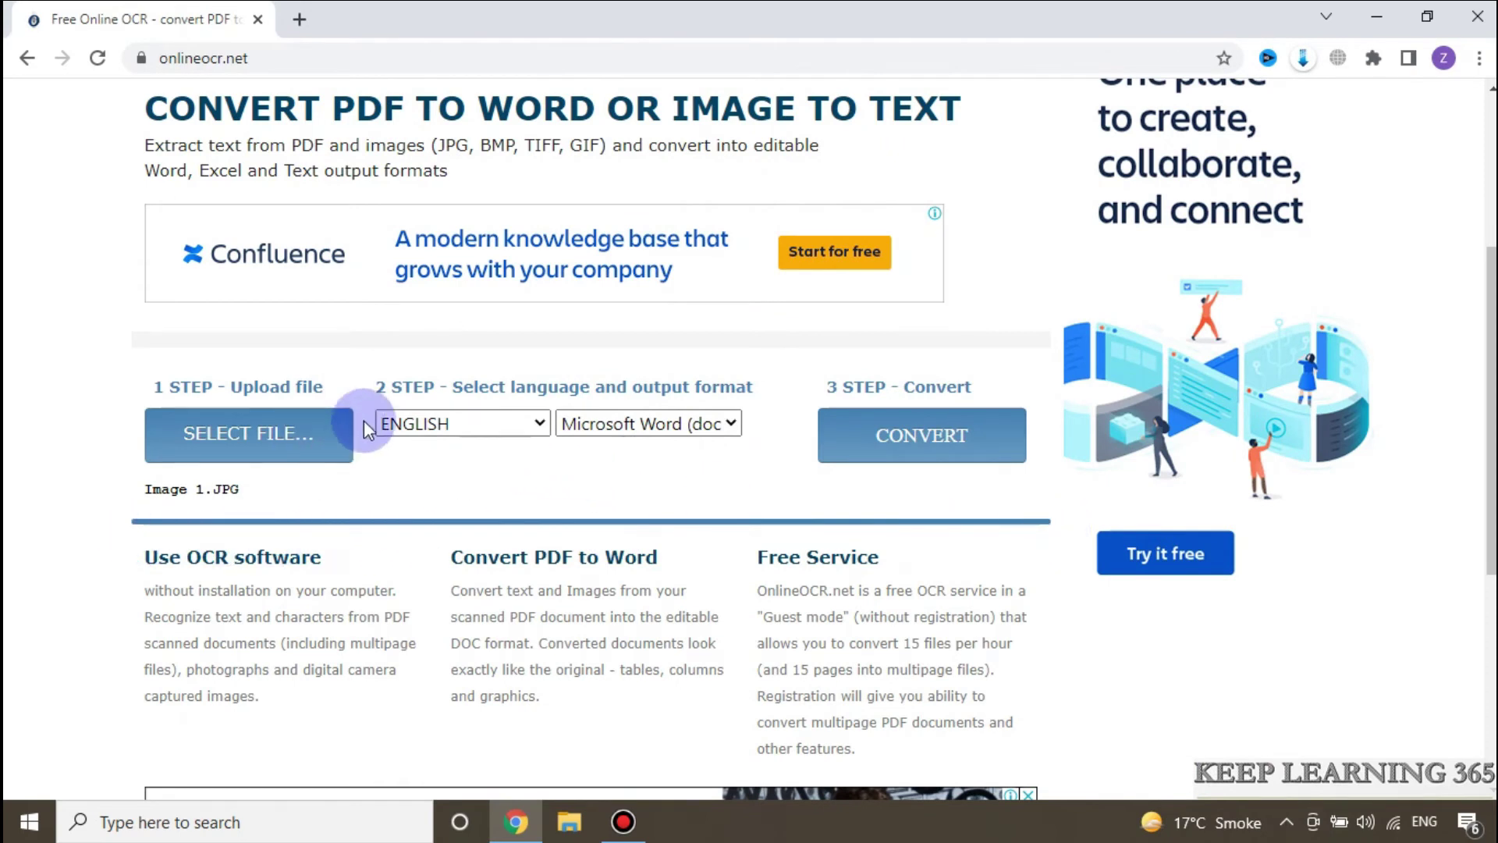
Step: Convert the photo with ENGLISH recognition to Microsoft Word output
click(535, 422)
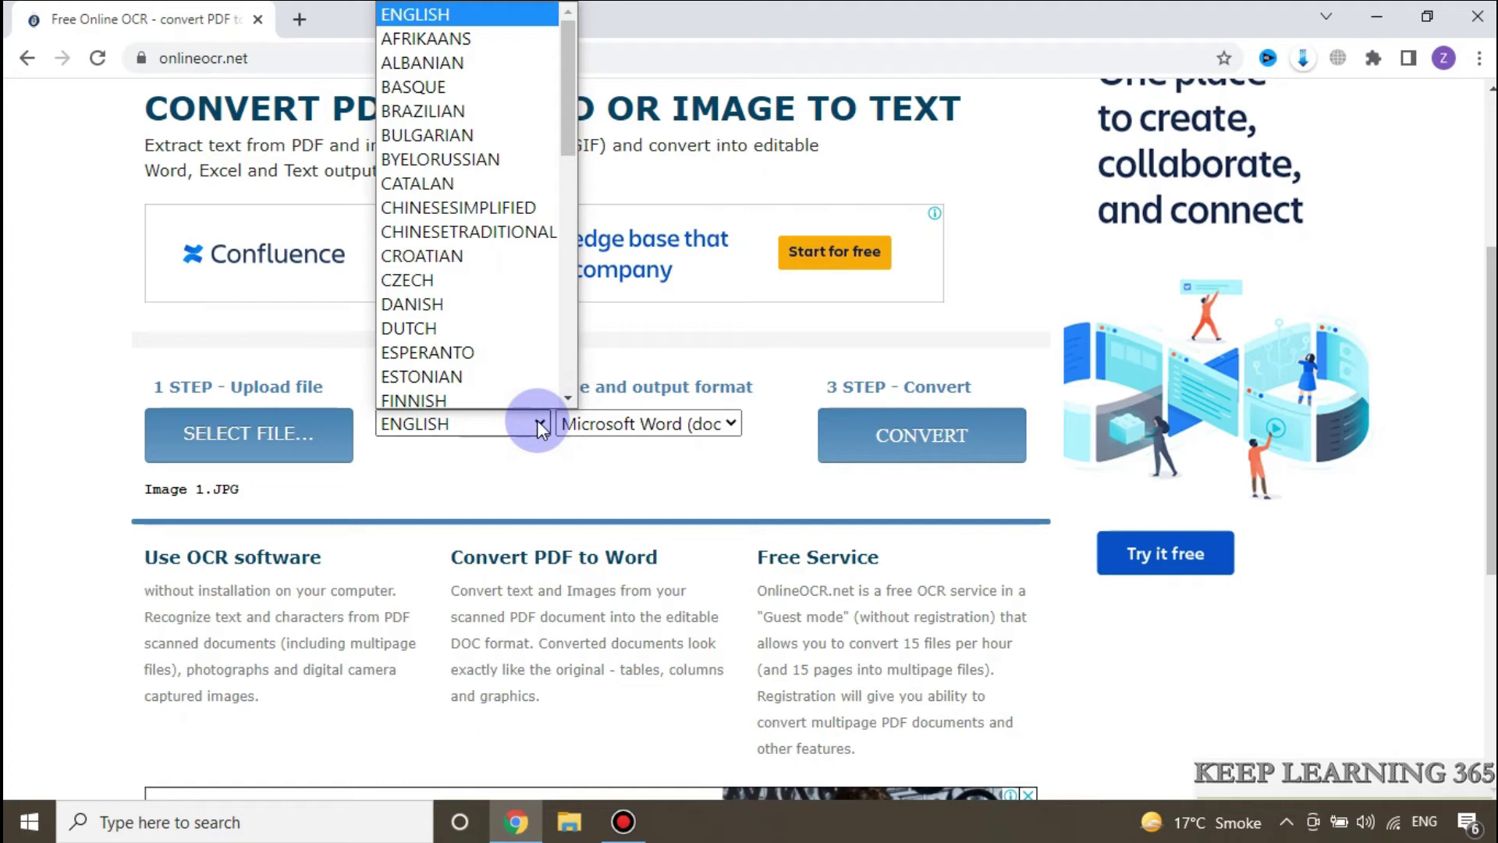
click(536, 422)
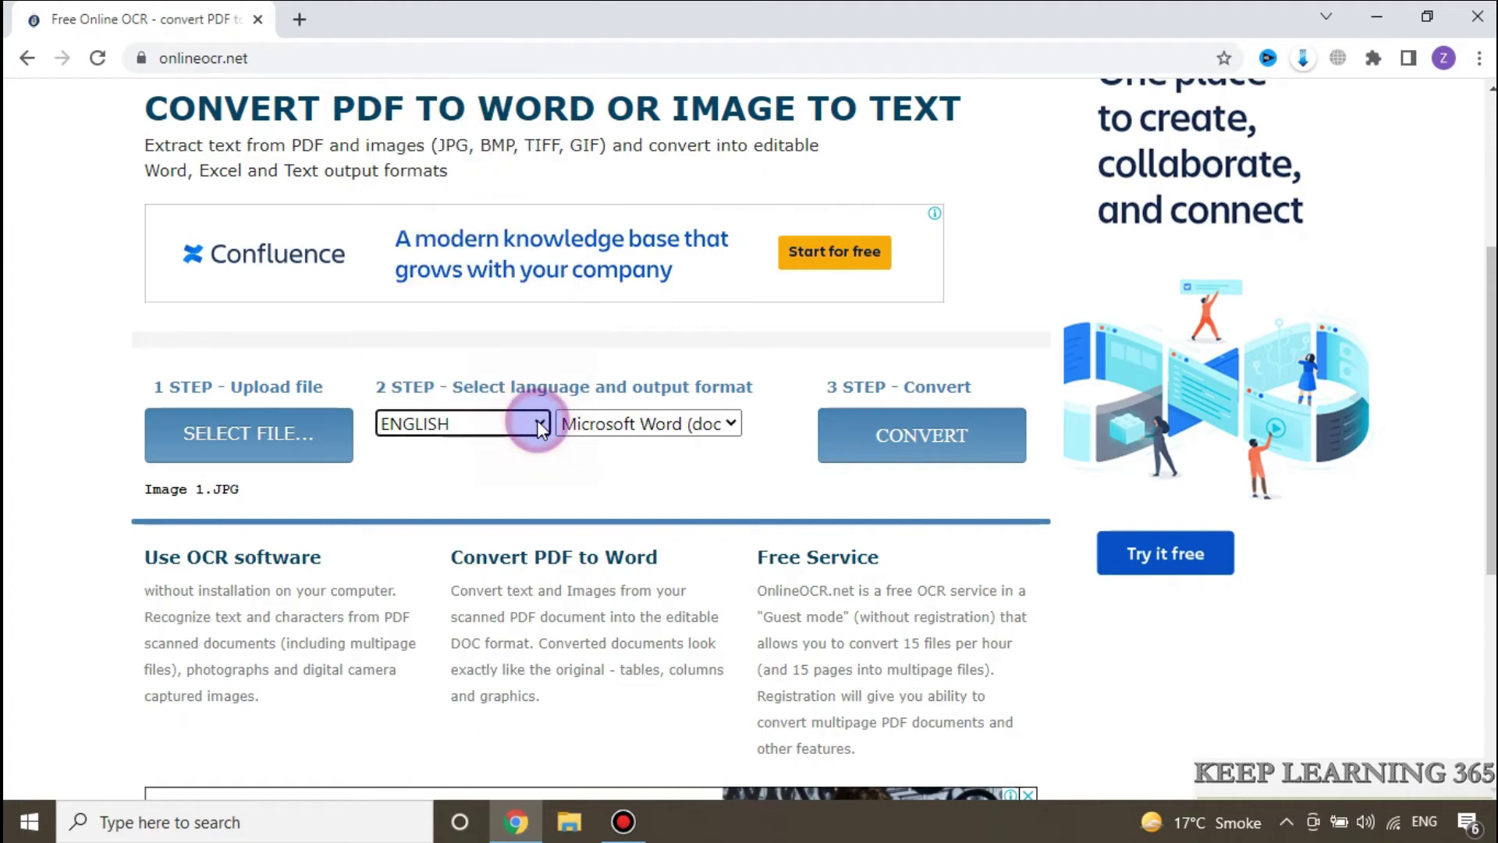
click(729, 425)
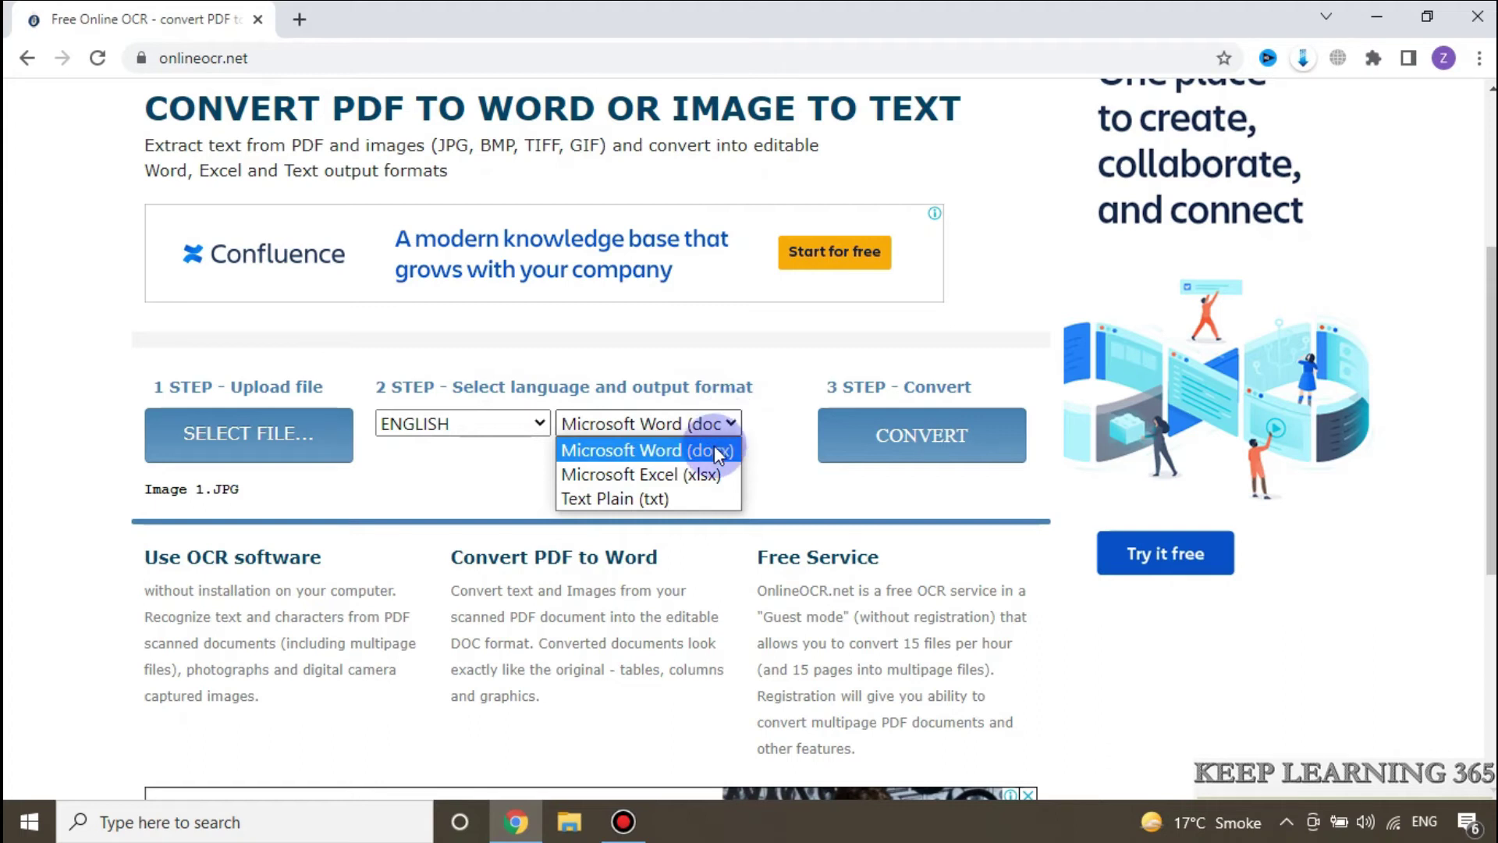
click(713, 451)
click(819, 450)
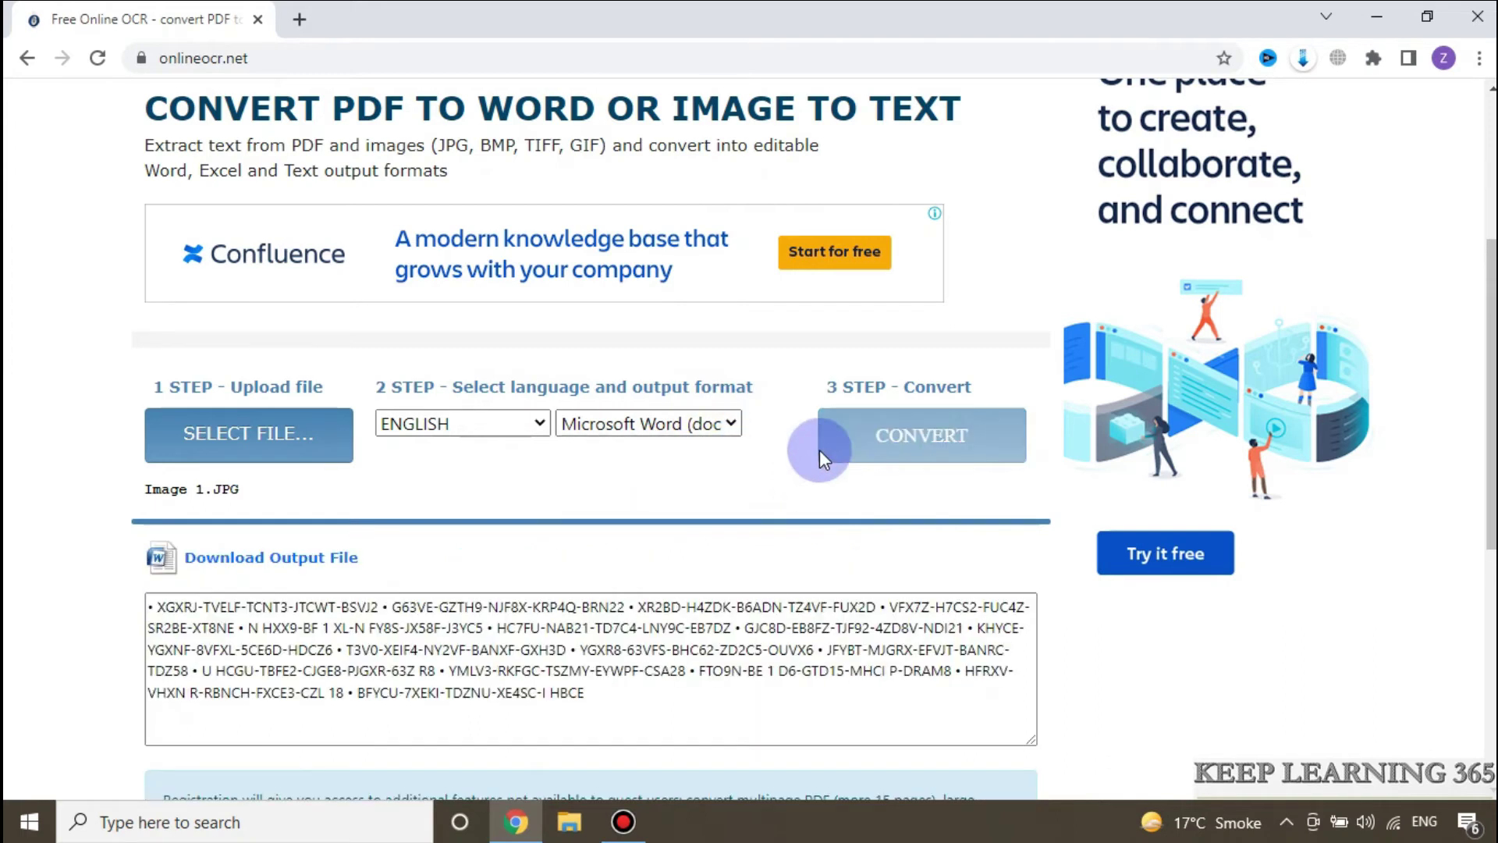
Step: Review the recognized text and download the converted Word output file
scroll(761, 456, down, 1)
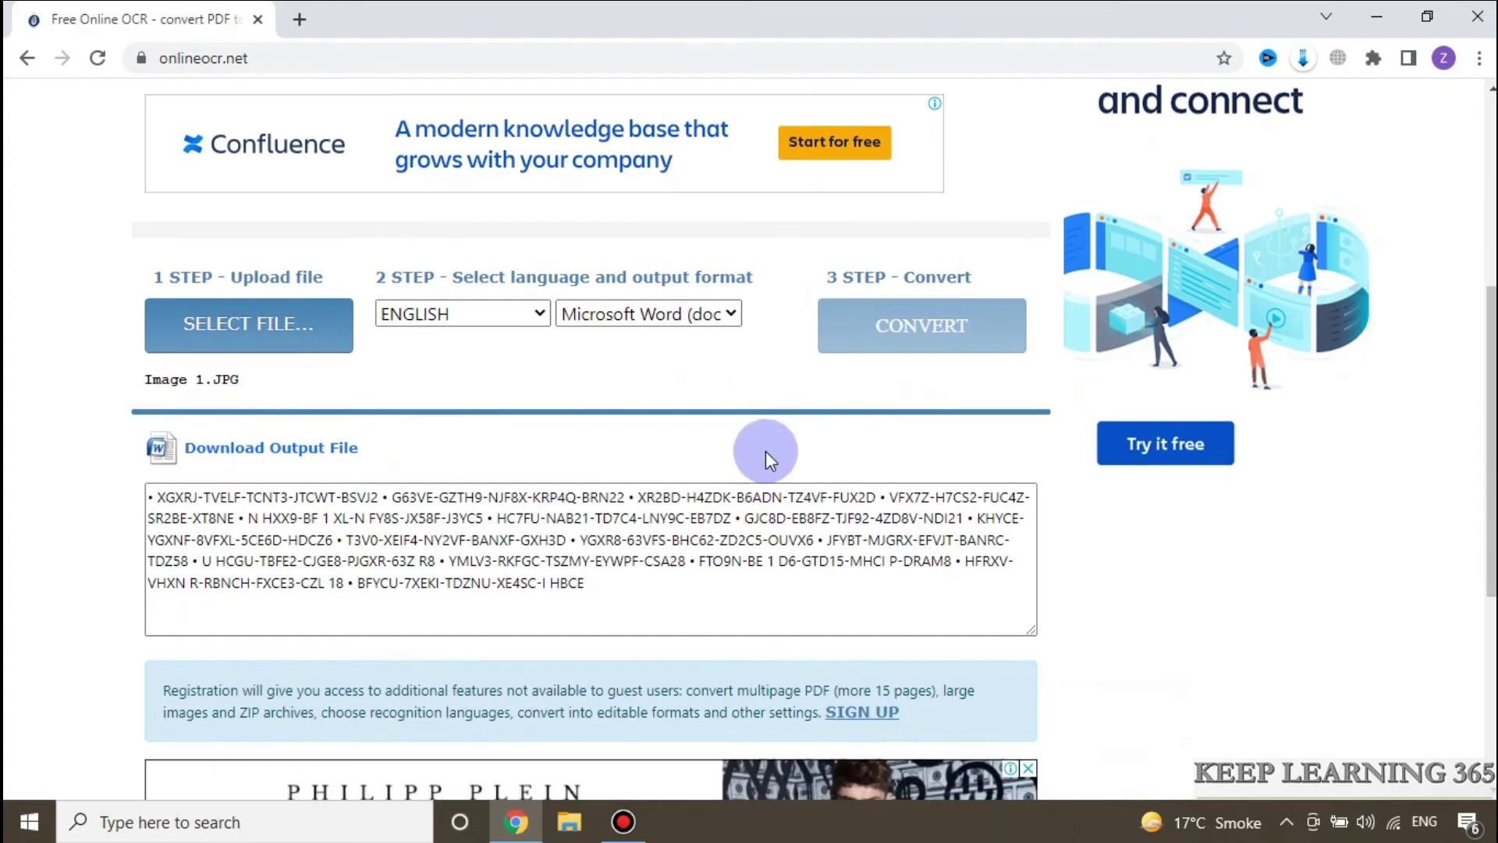
drag(616, 578, 167, 492)
click(605, 583)
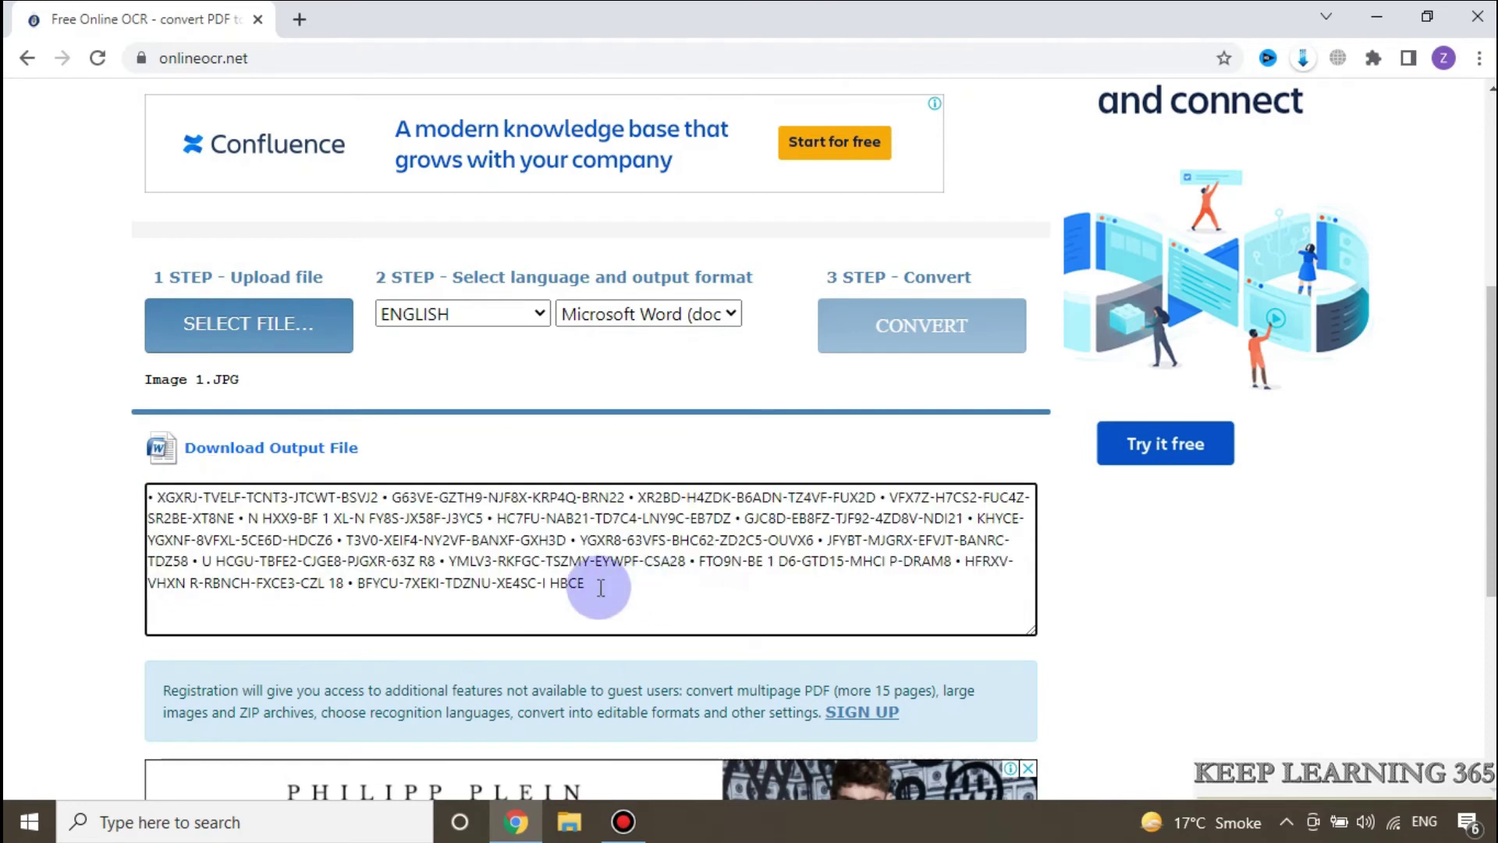
drag(563, 584, 167, 495)
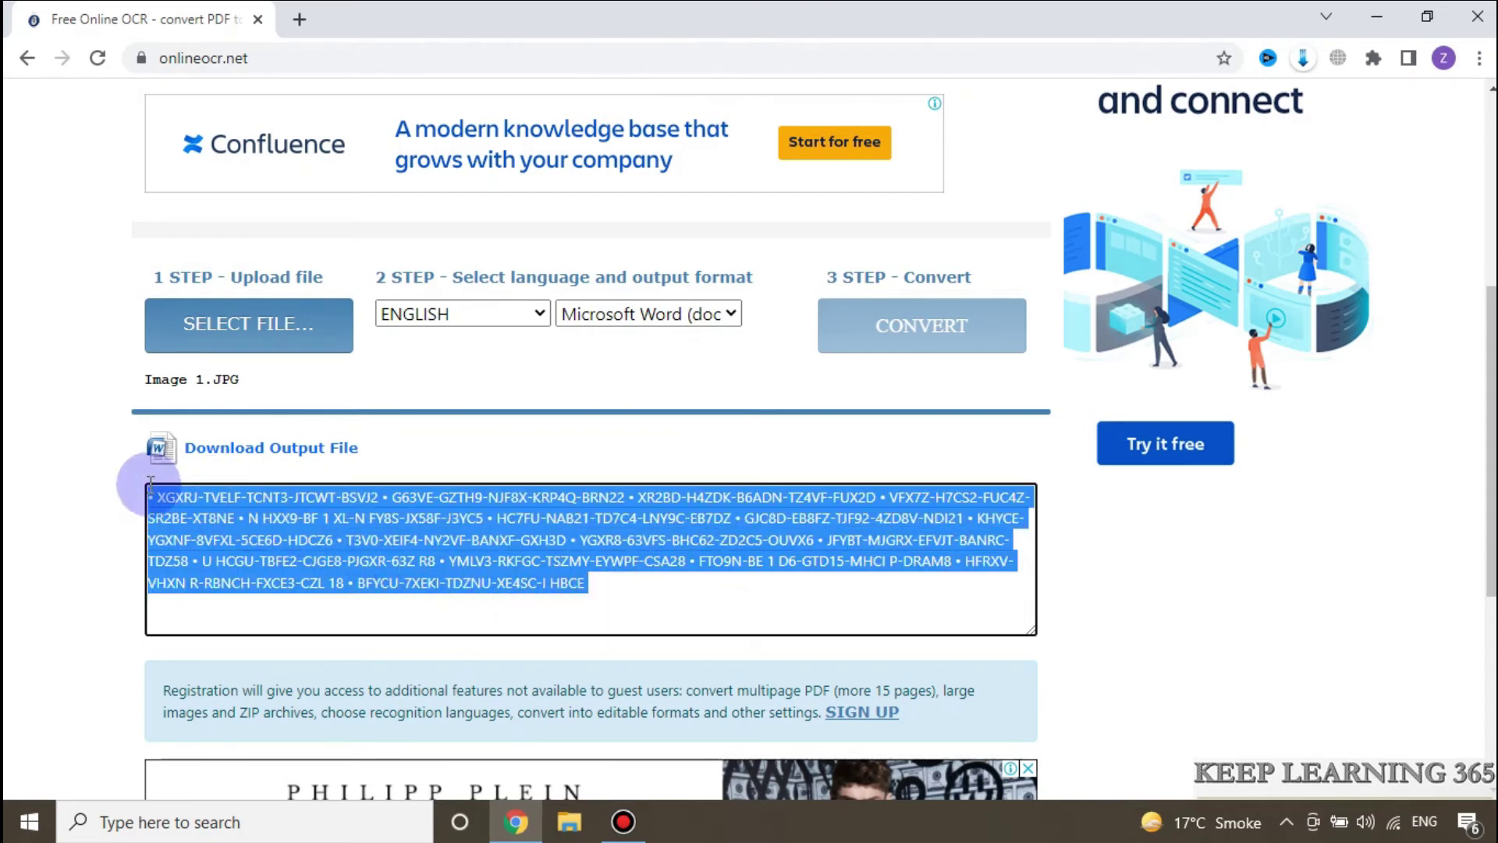
click(395, 434)
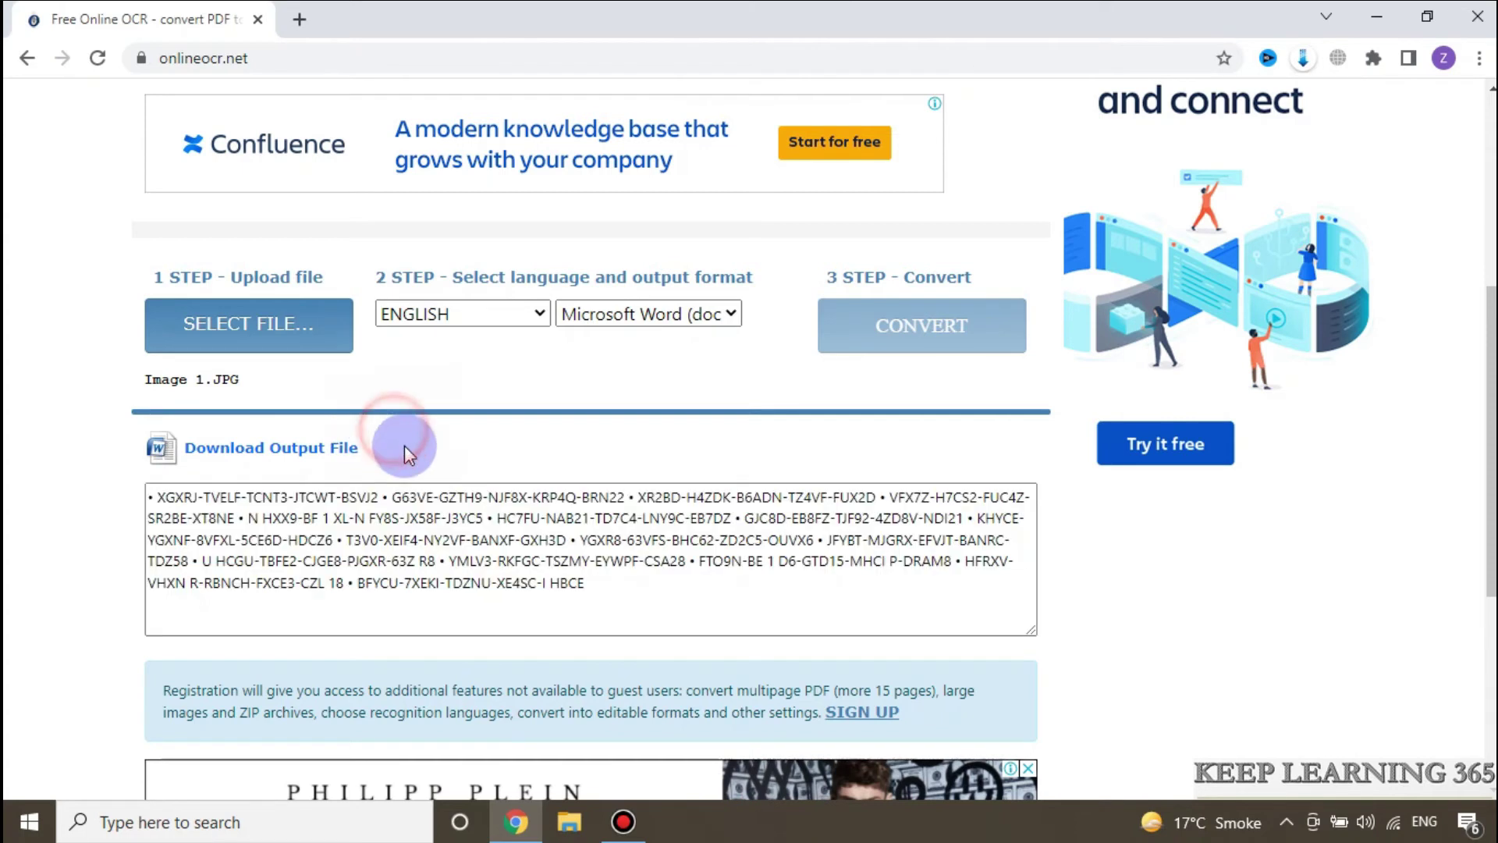
click(269, 455)
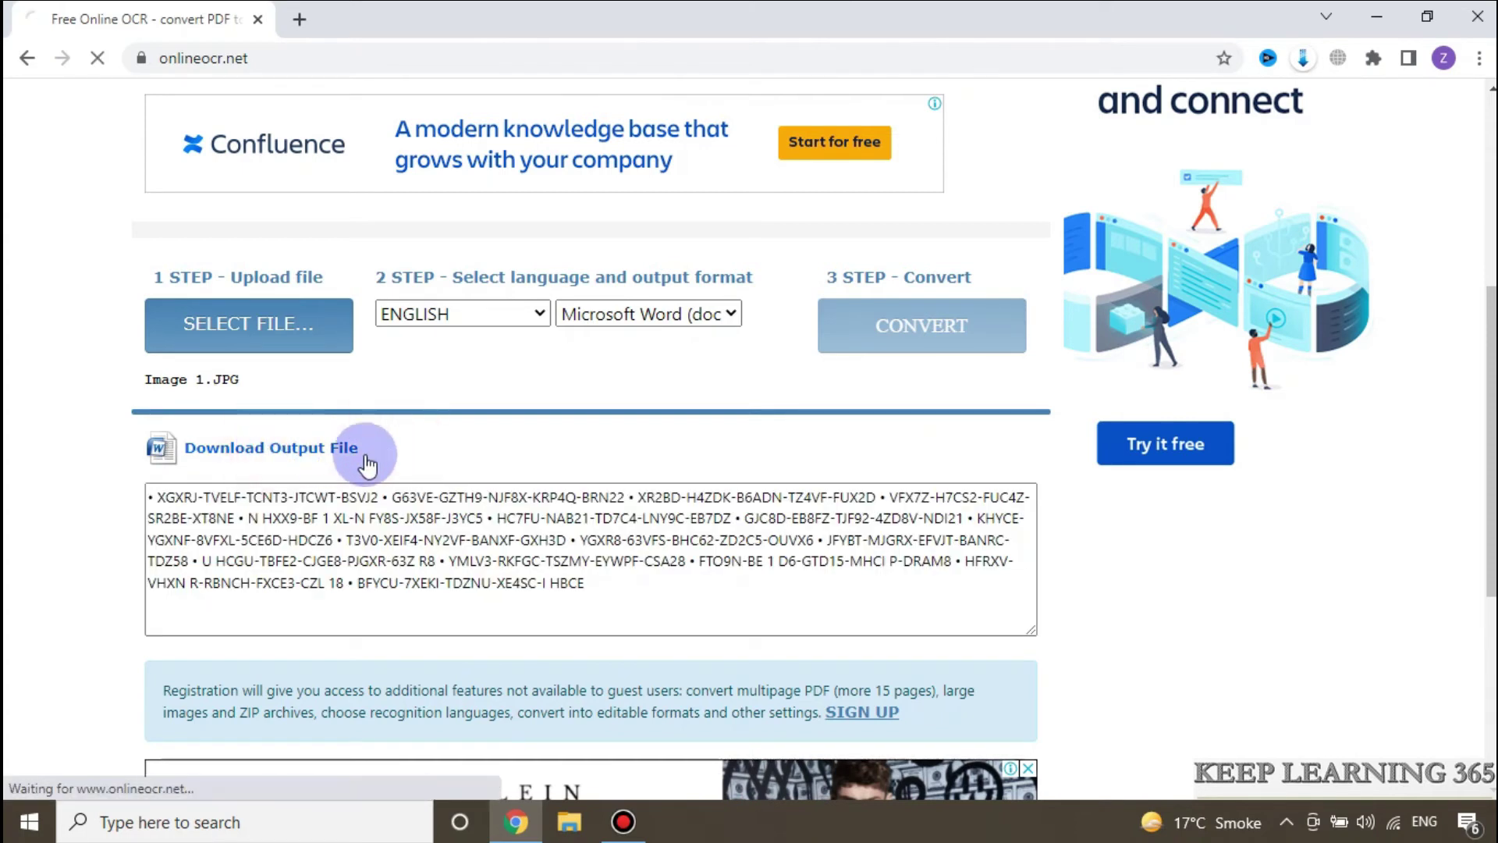
click(236, 768)
Step: Open the downloaded Image 1 document, enable editing, and colour the 63VFS–EFVJT codes red
click(281, 698)
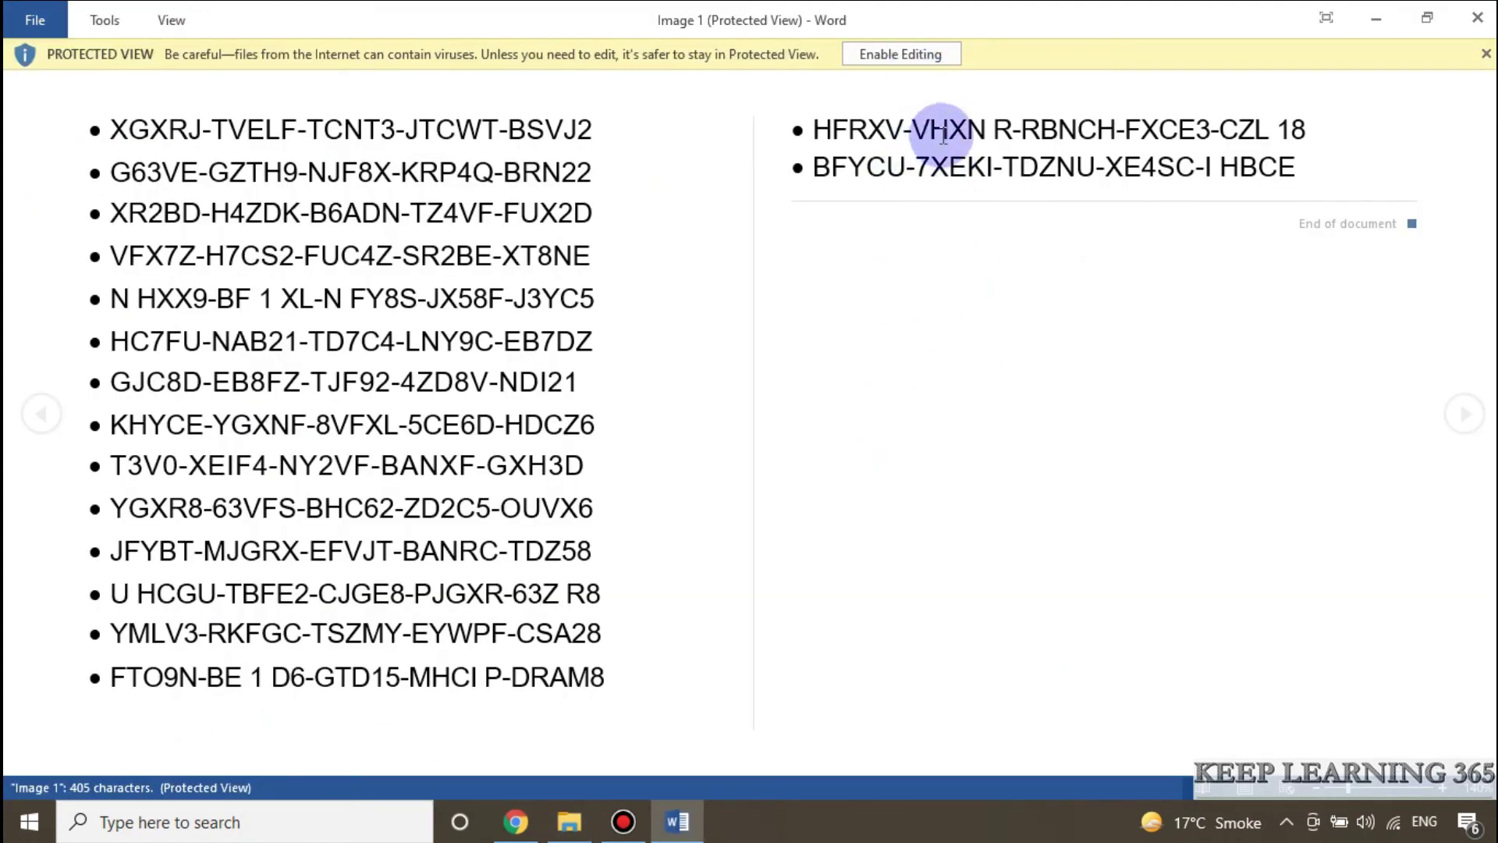
click(902, 54)
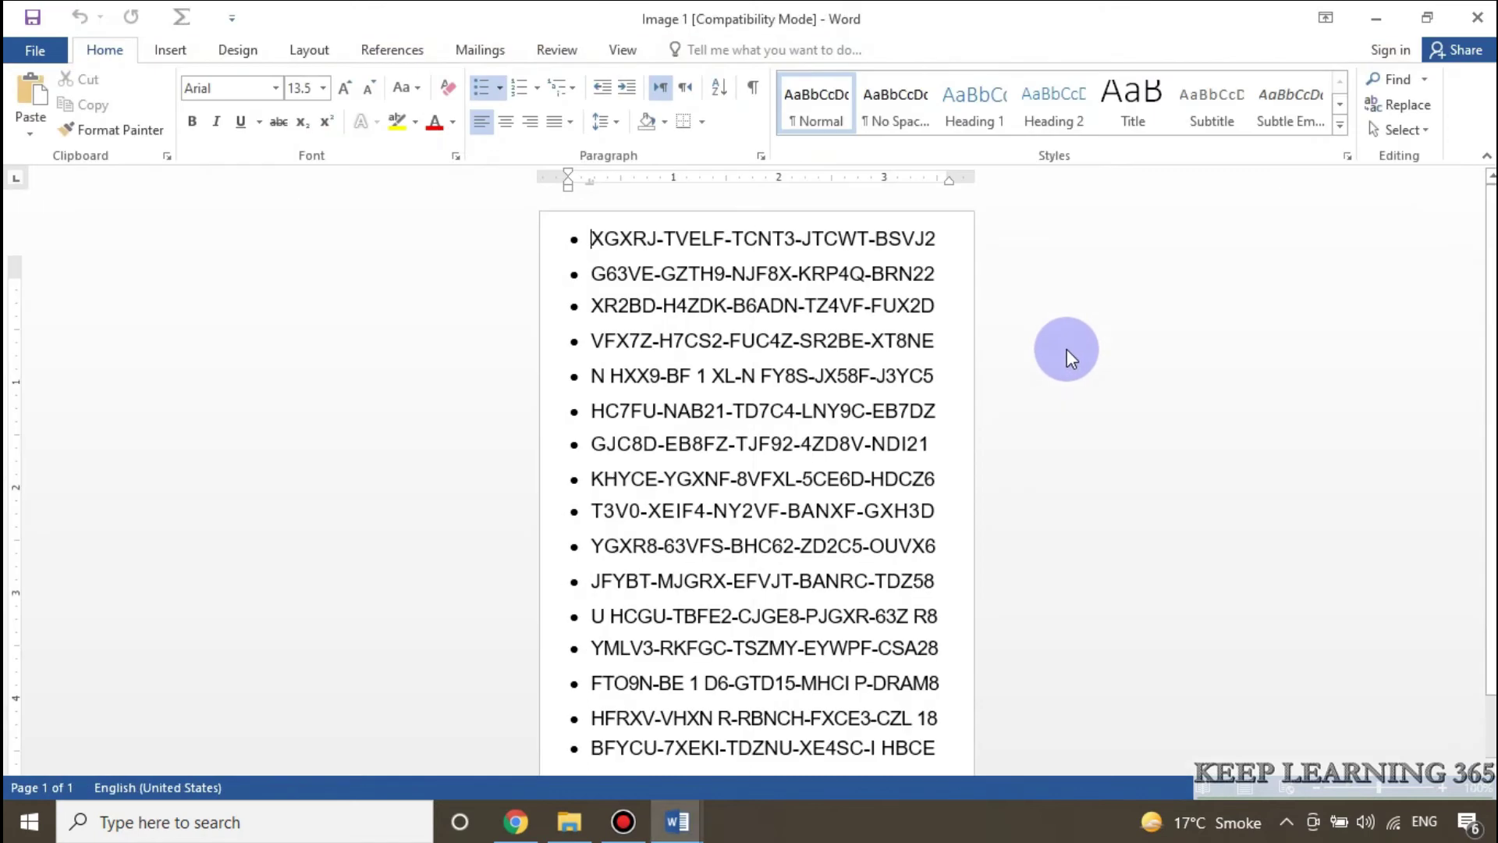
drag(660, 341, 808, 375)
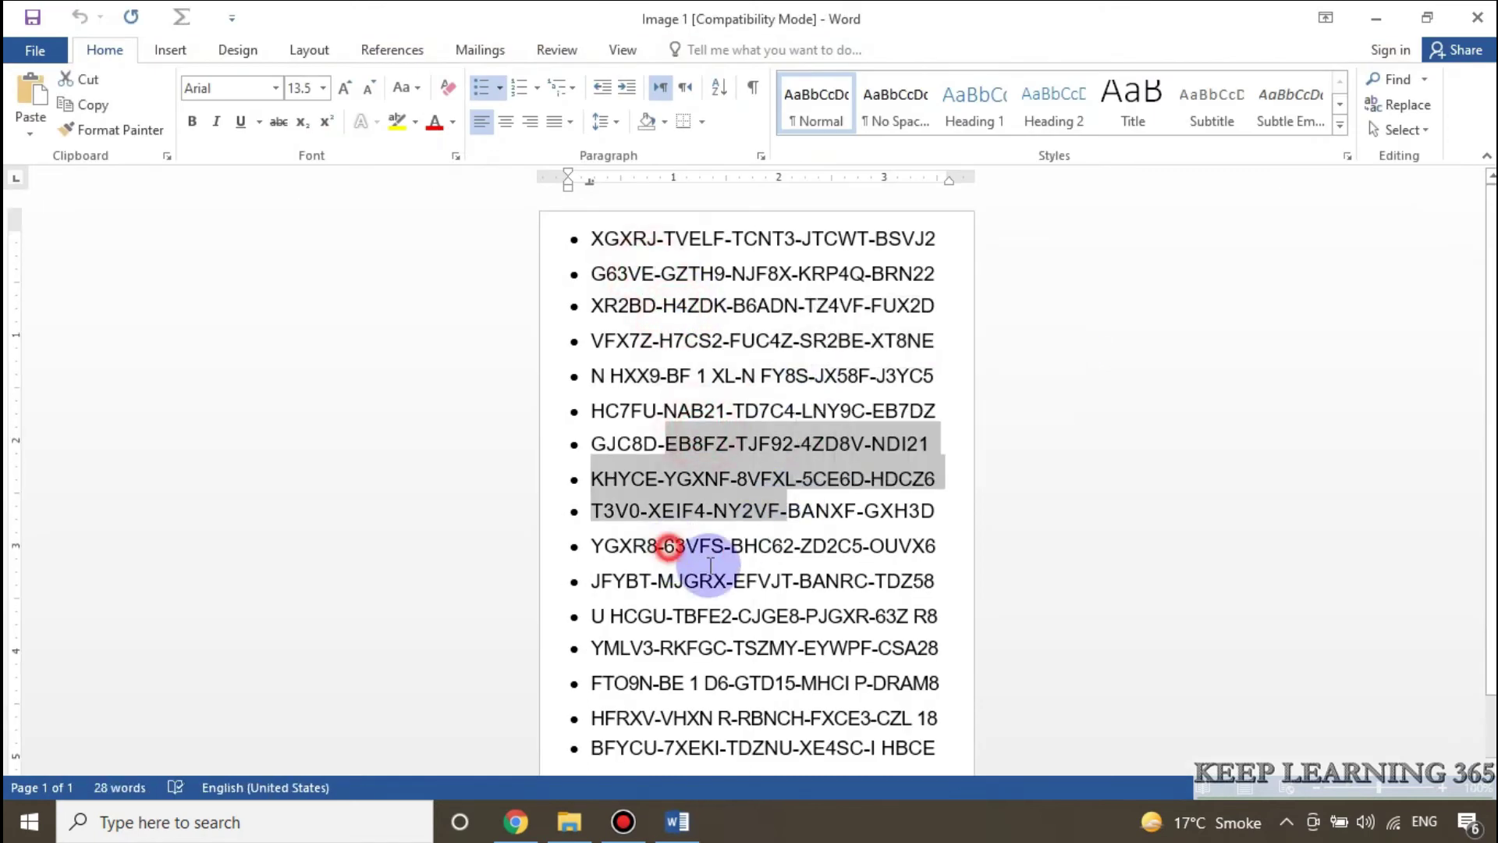
drag(669, 546, 792, 581)
click(430, 124)
Step: Type test text 'sdasdf' into the HC7FU line, then close Word without saving
drag(794, 410, 610, 376)
click(682, 410)
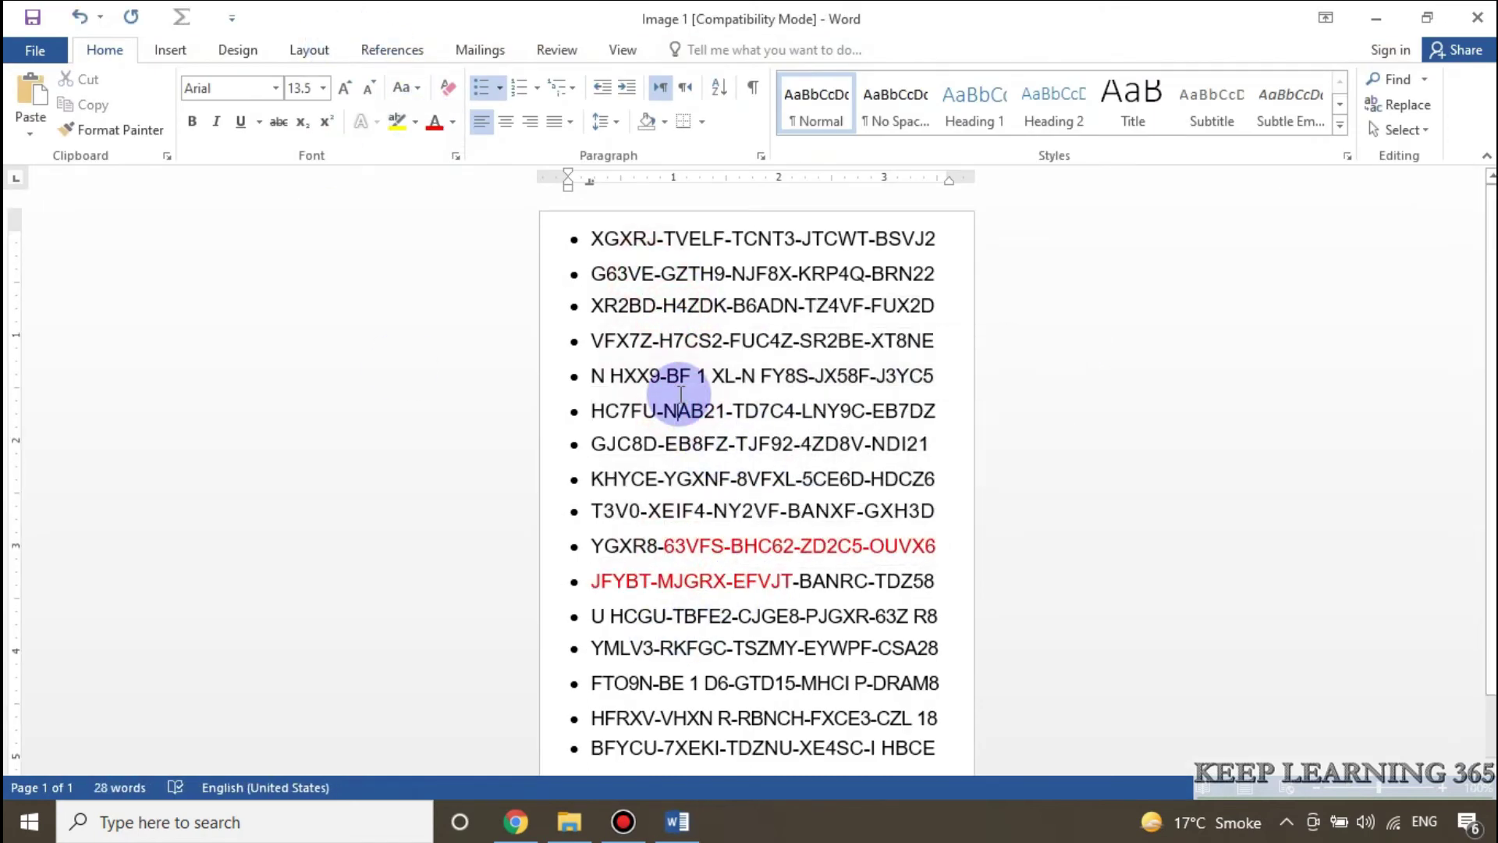
text(sdasdf)
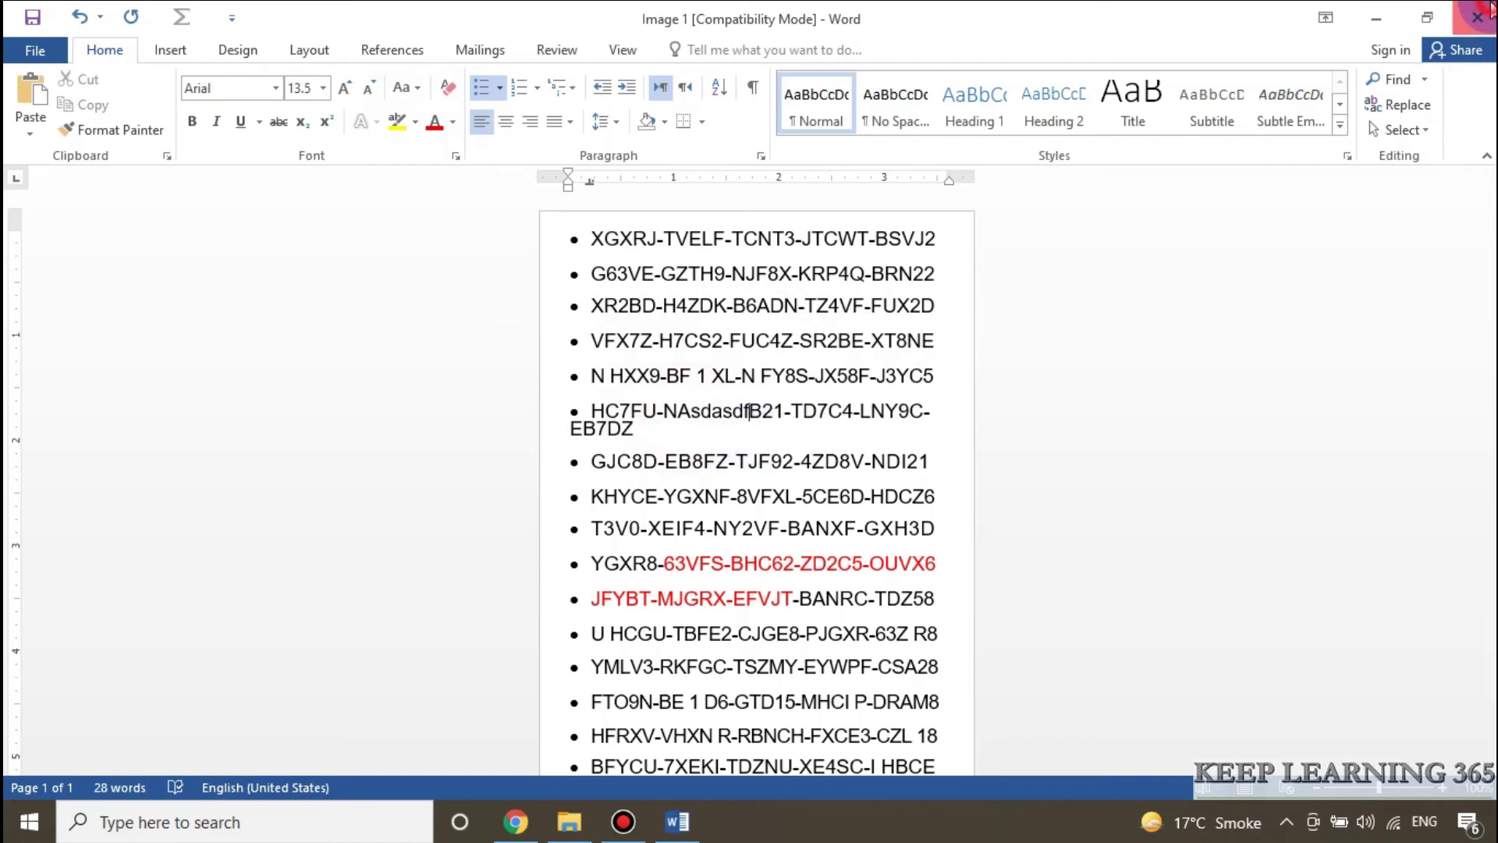
click(1489, 11)
click(752, 453)
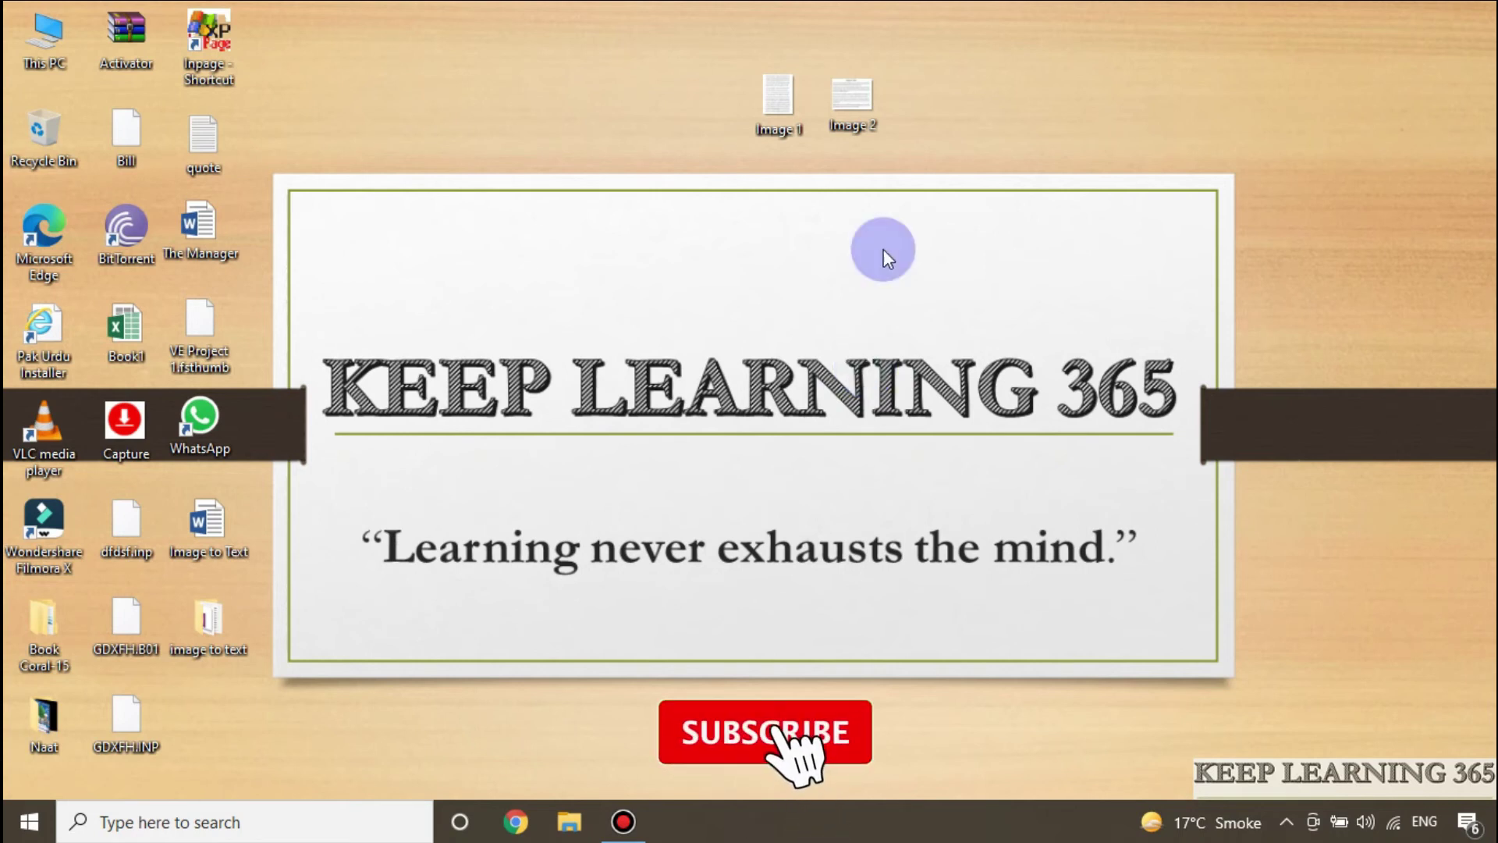
Step: Start a new blank Word document and drag the Image 2 picture from the desktop into it
click(284, 821)
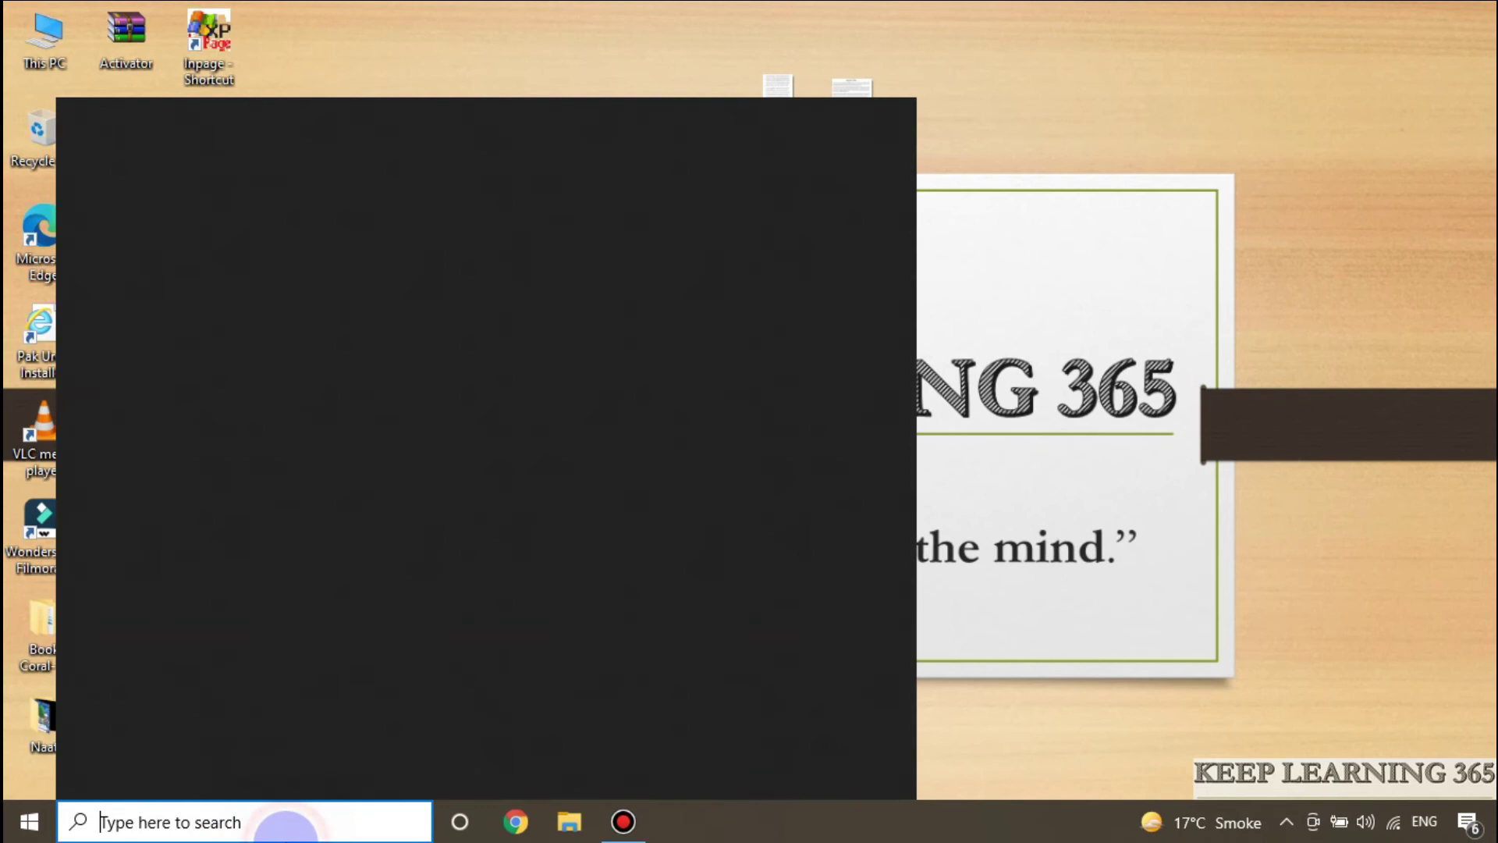
click(277, 555)
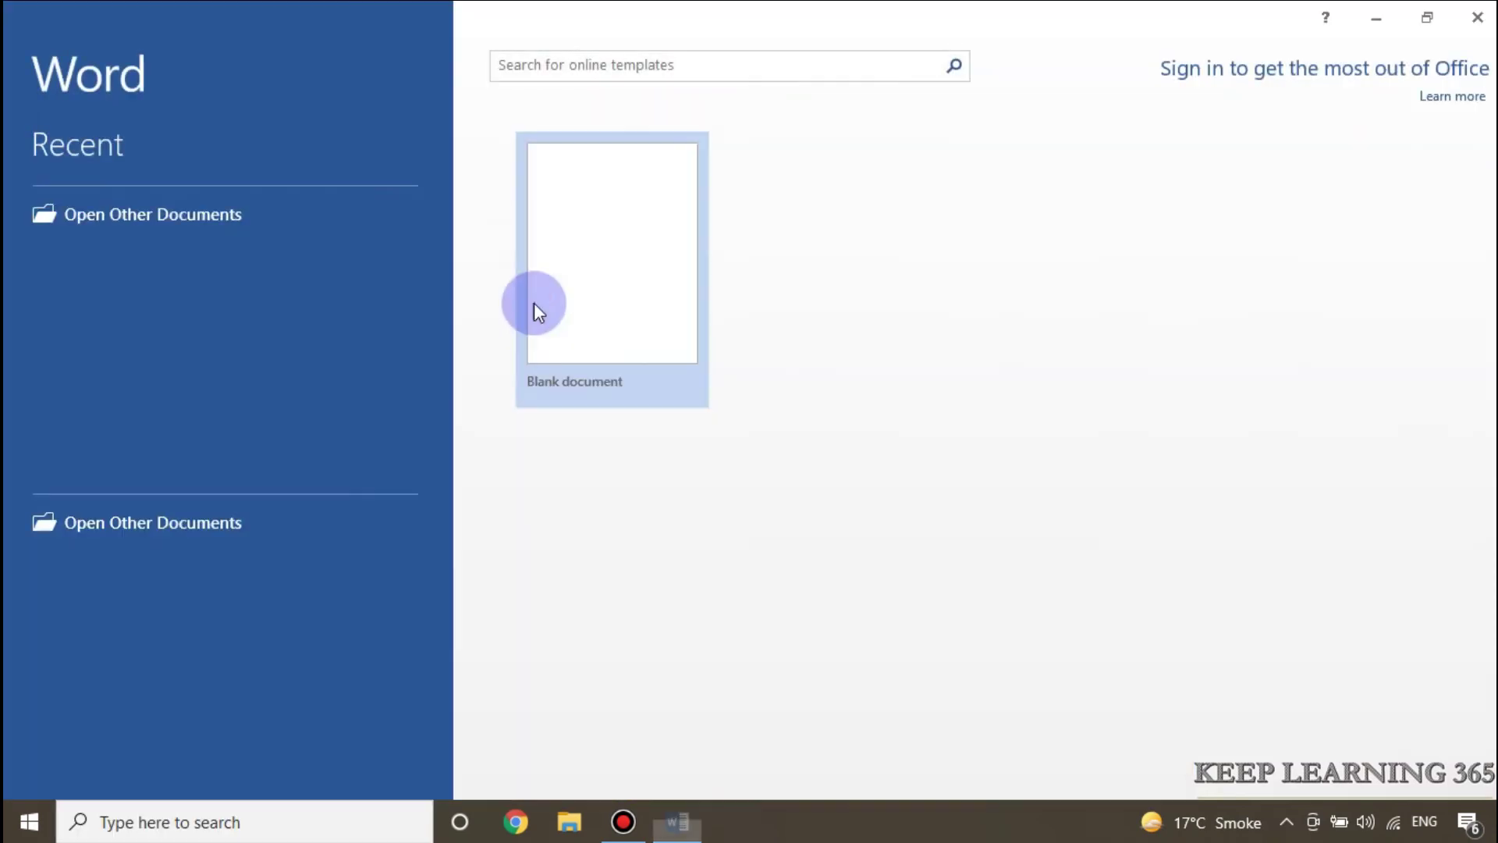
click(546, 283)
click(1376, 18)
drag(855, 98, 700, 702)
drag(683, 836, 653, 388)
scroll(858, 384, down, 3)
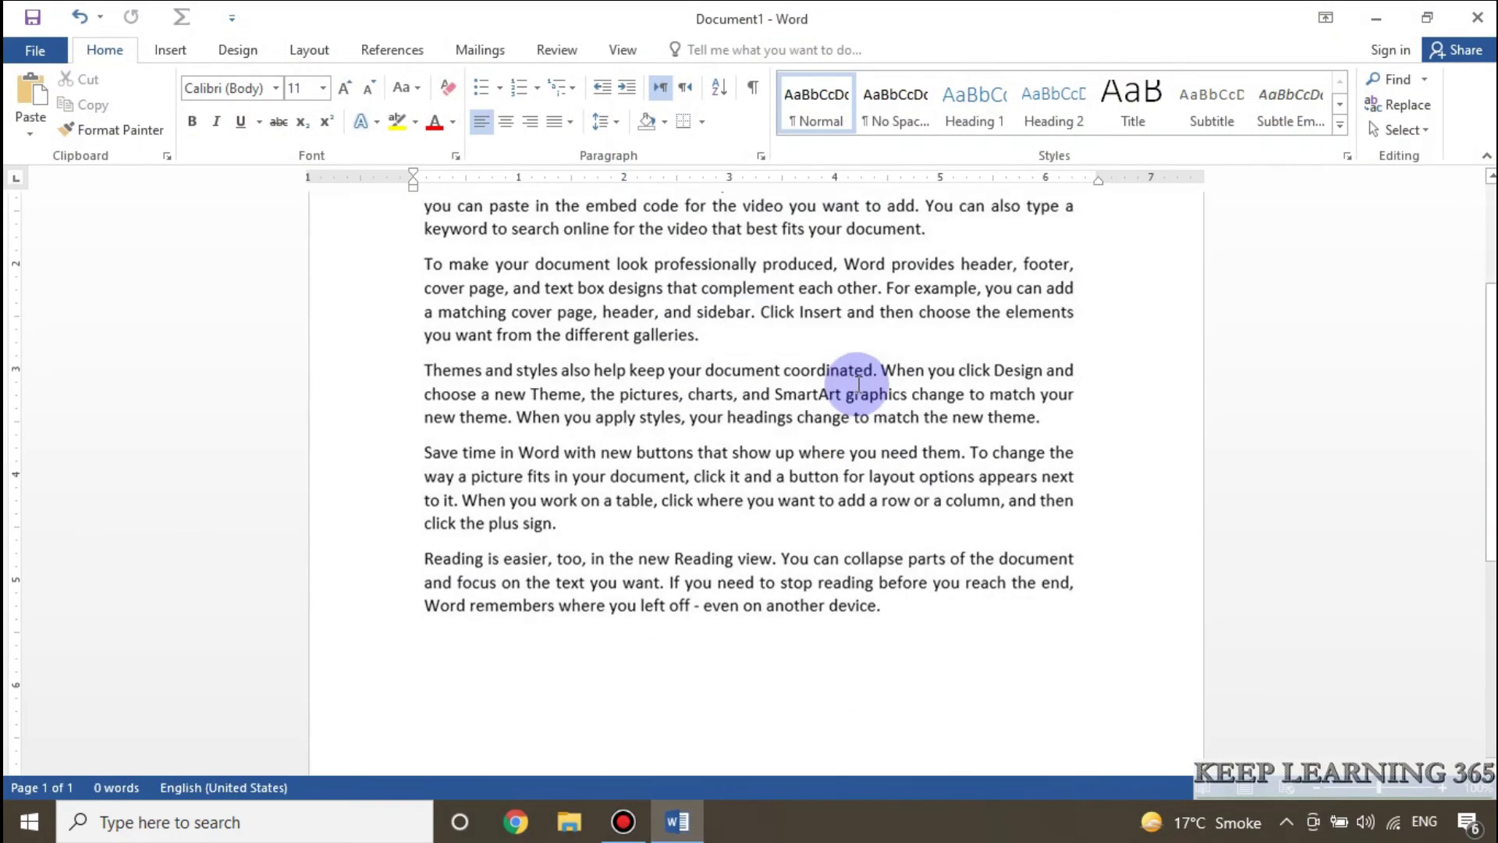
scroll(858, 384, down, 3)
click(691, 346)
scroll(858, 468, up, 5)
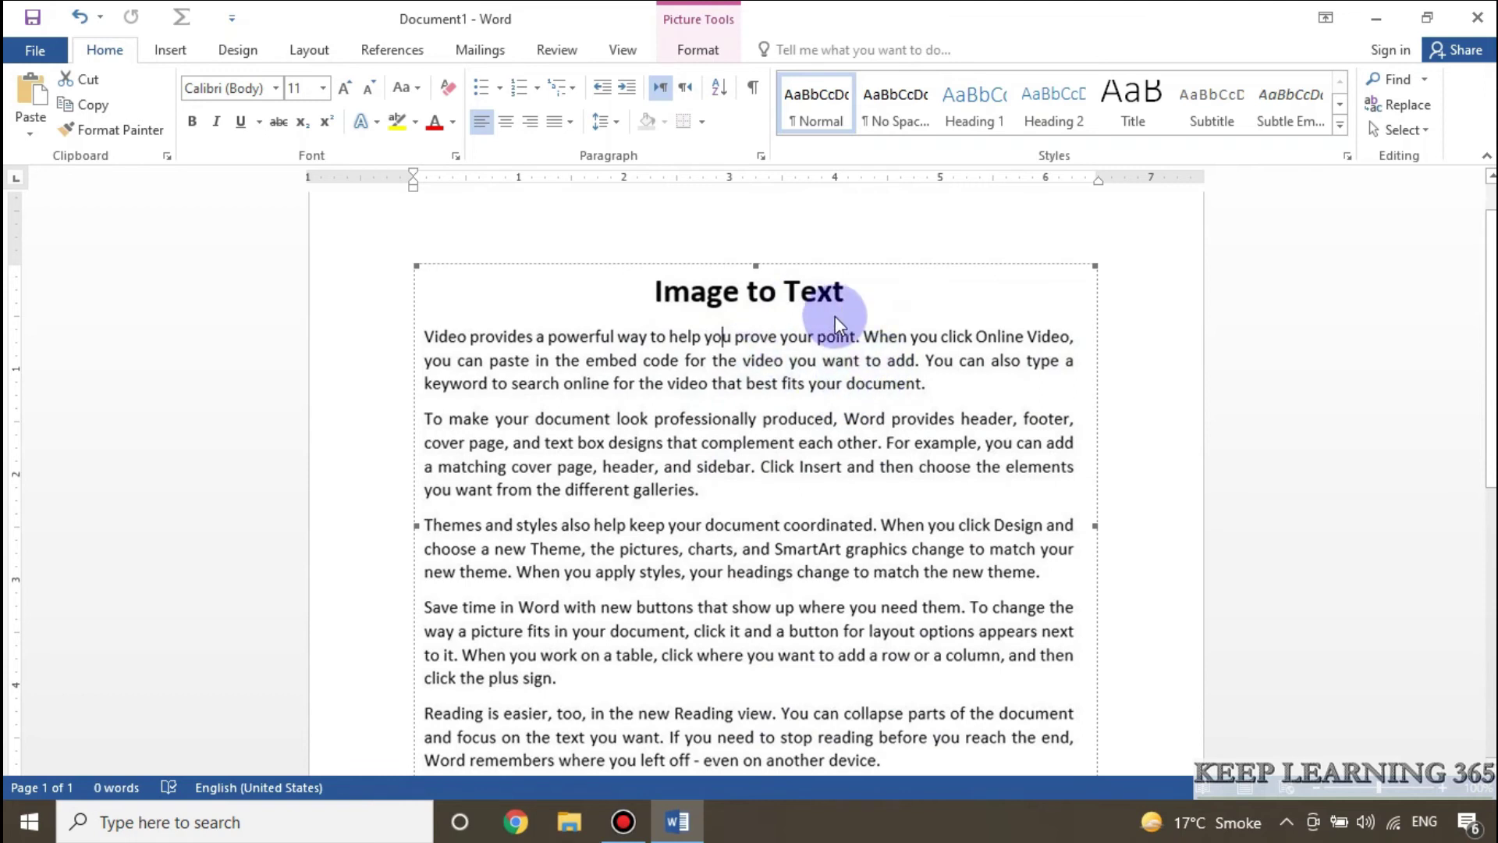
Step: Set the picture's contrast to +10% with brightness kept at 0% (Normal)
click(706, 49)
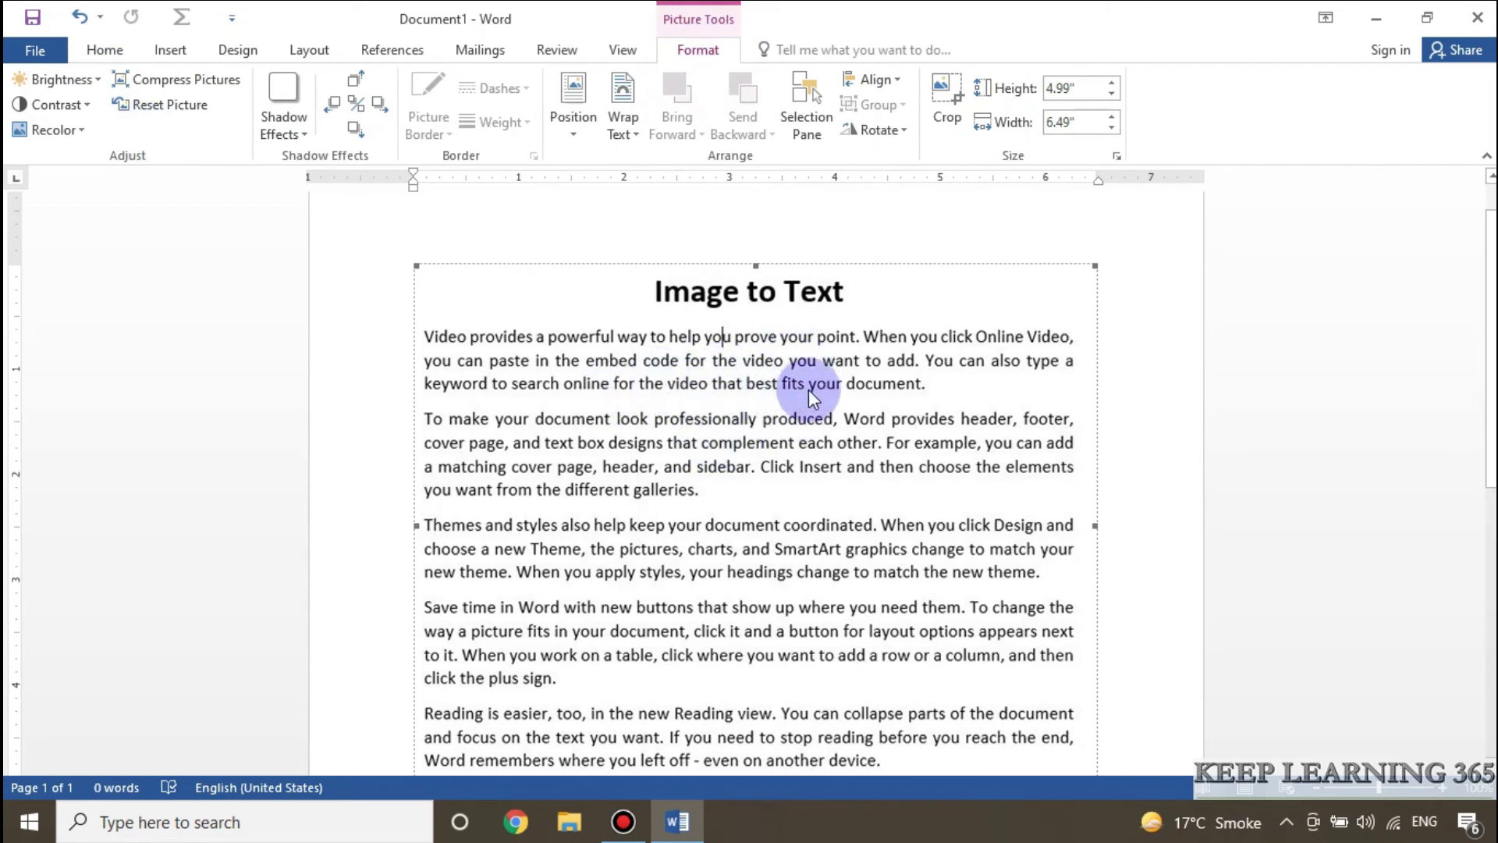
click(87, 105)
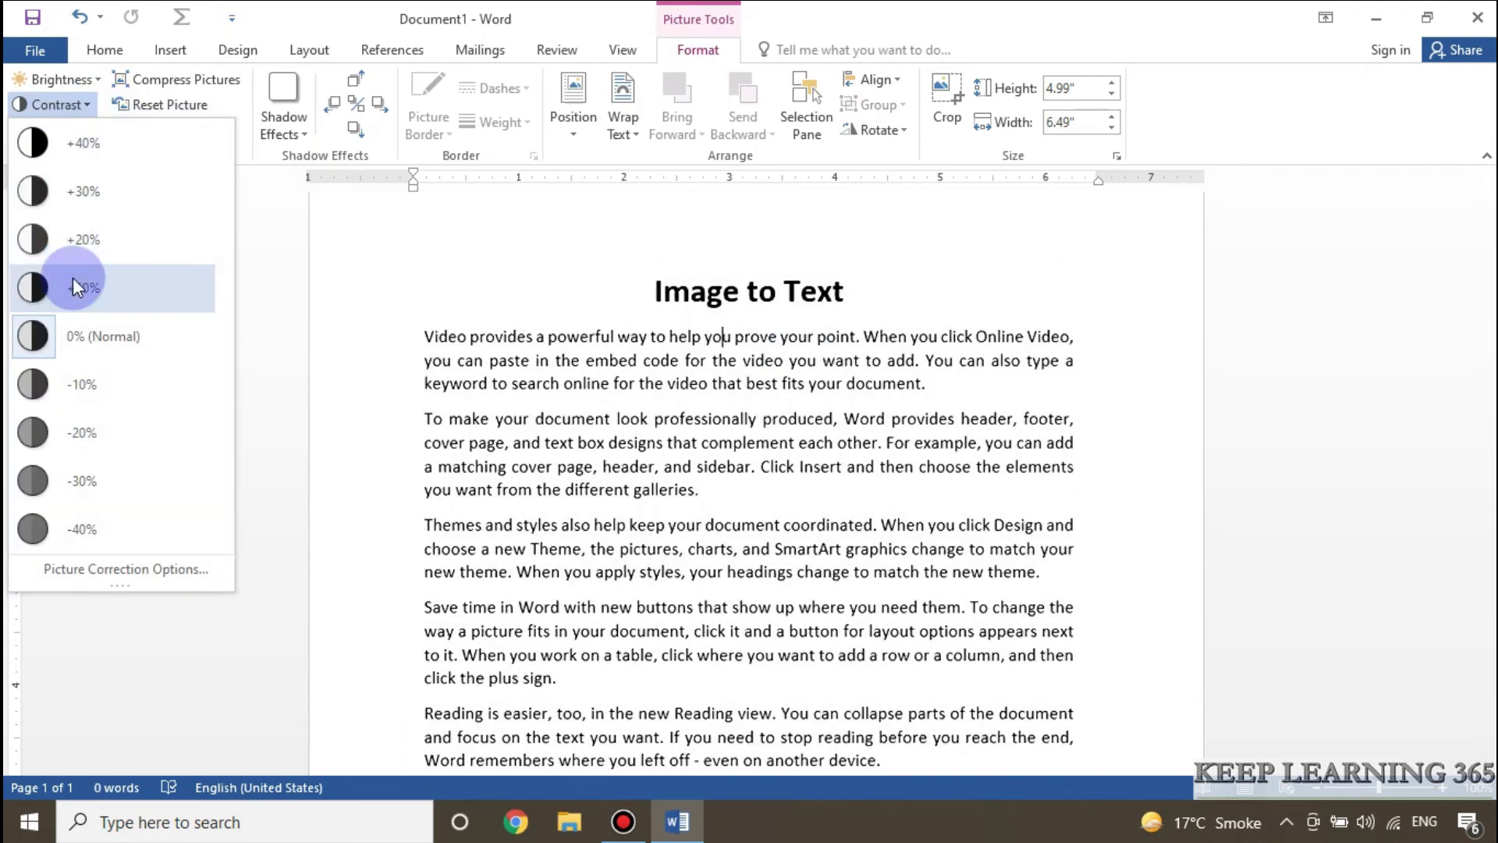
click(71, 288)
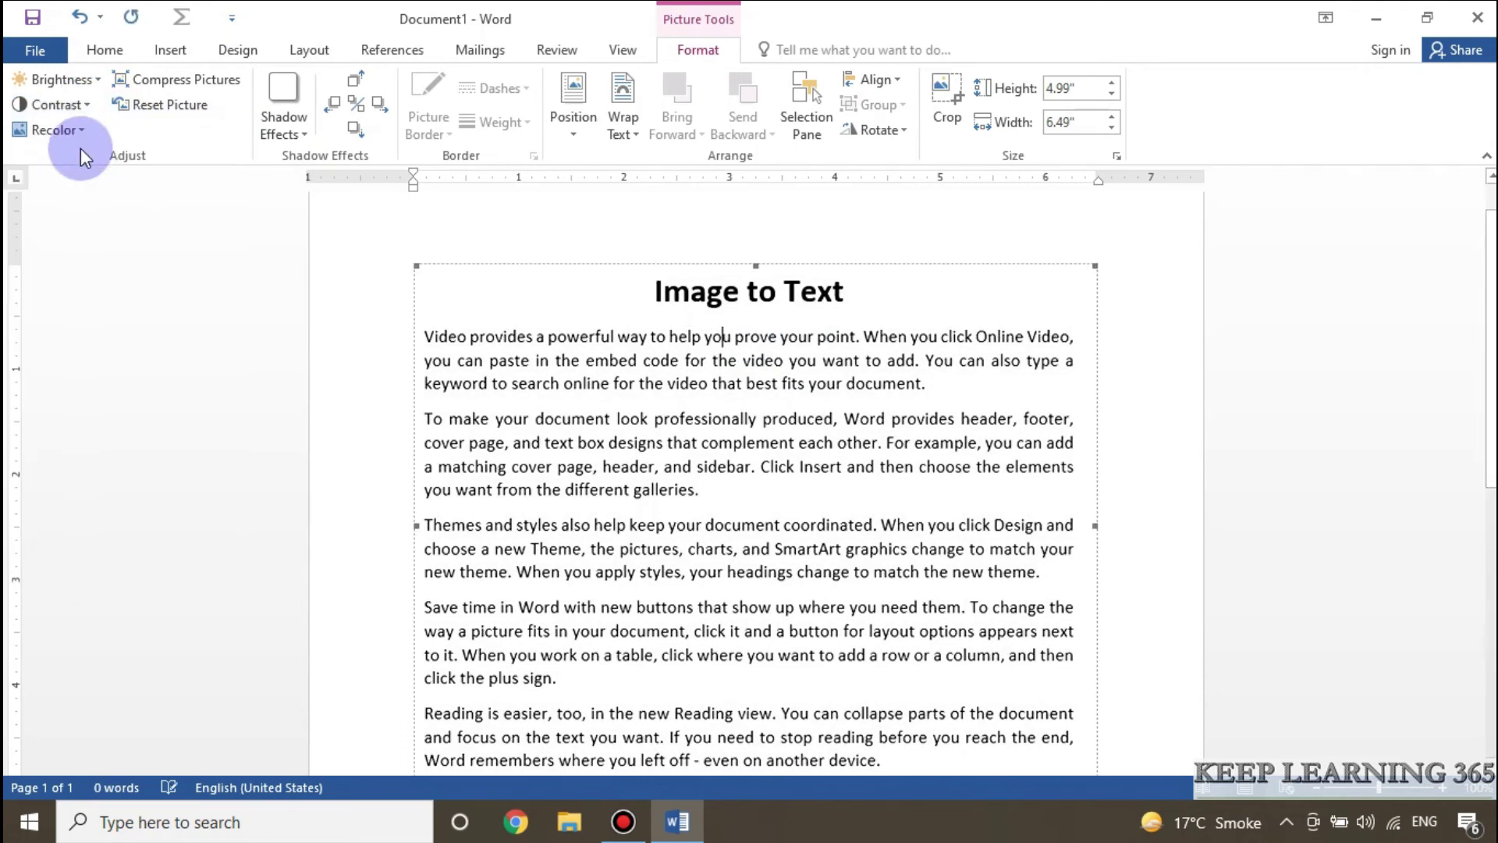
click(96, 79)
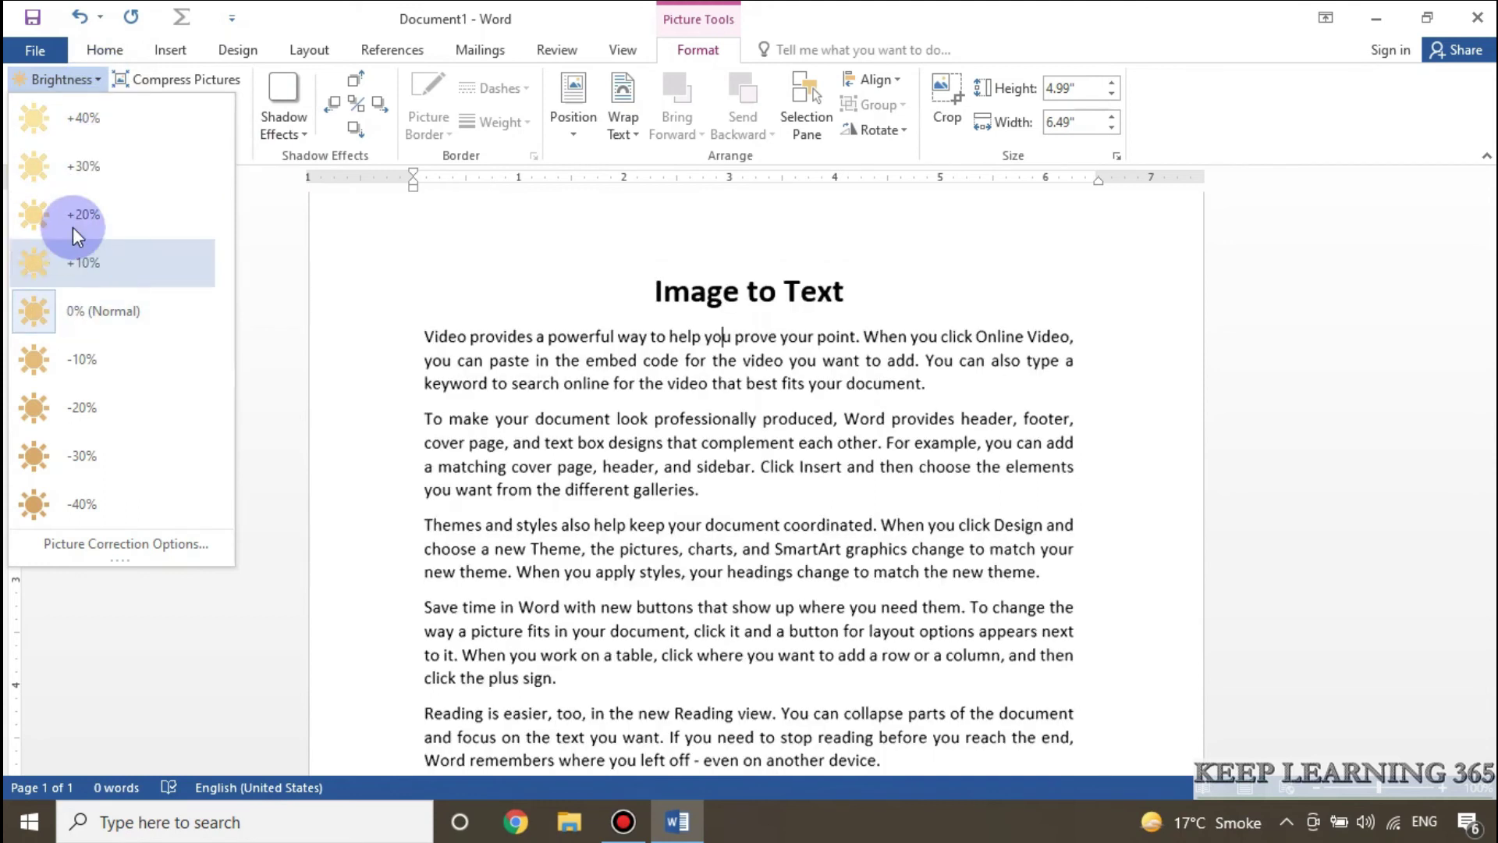
click(95, 304)
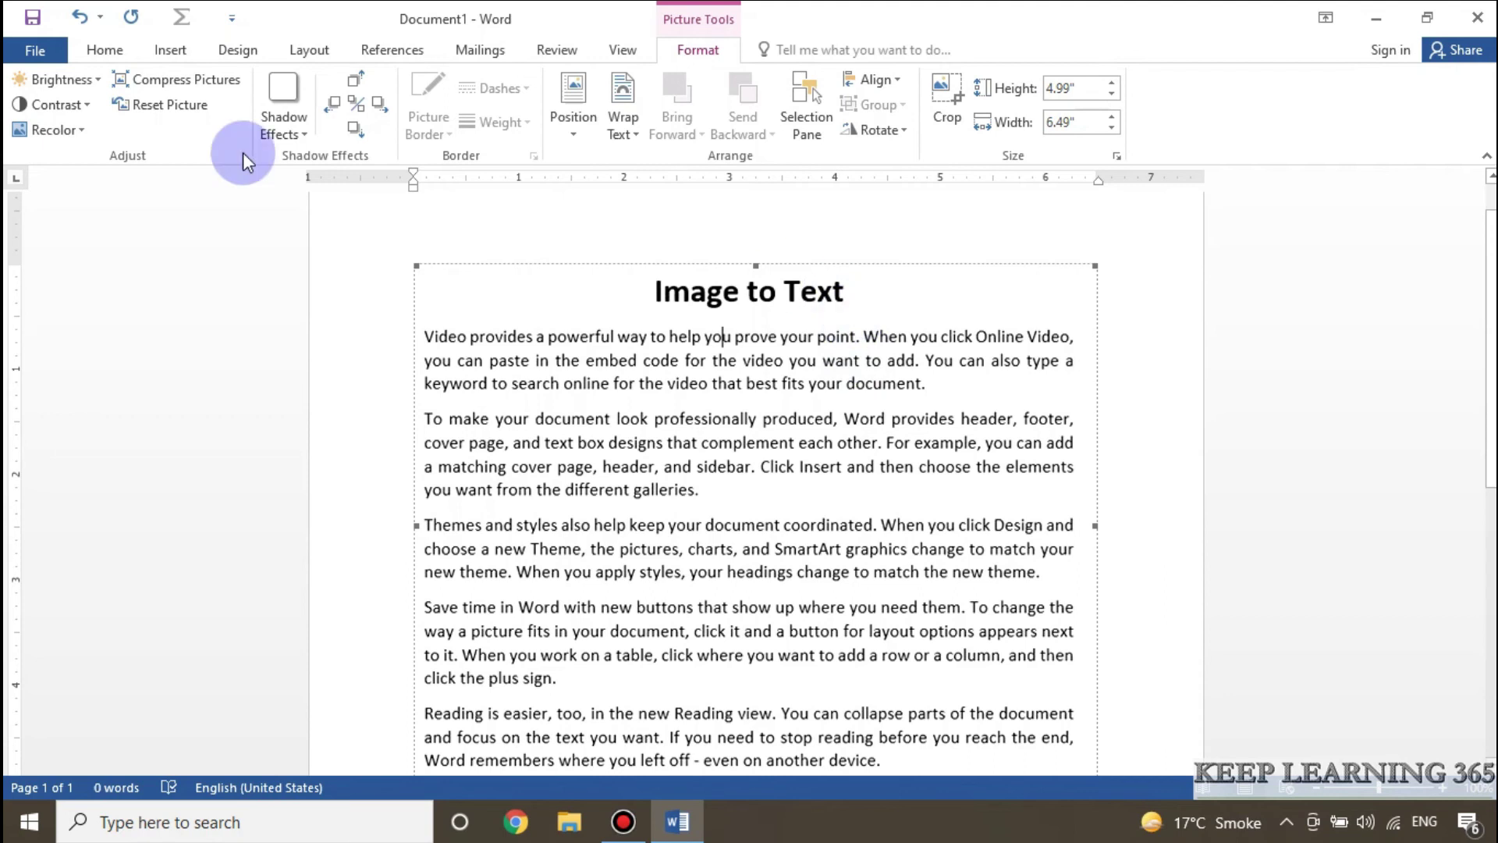
click(50, 52)
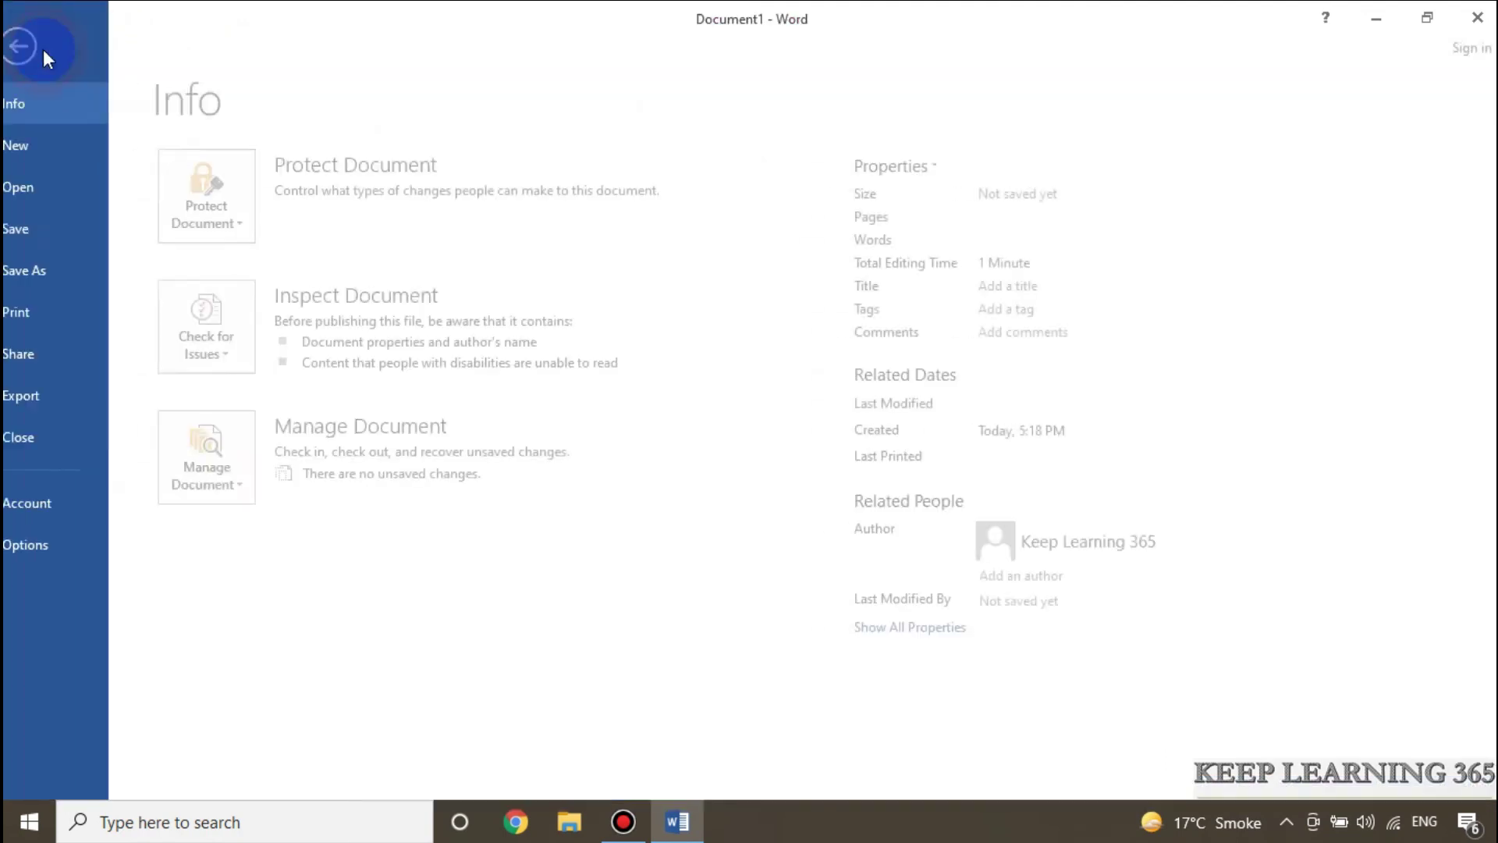
Step: Save the document to the Desktop as a PDF named 'image to text pdf'
click(67, 279)
click(304, 336)
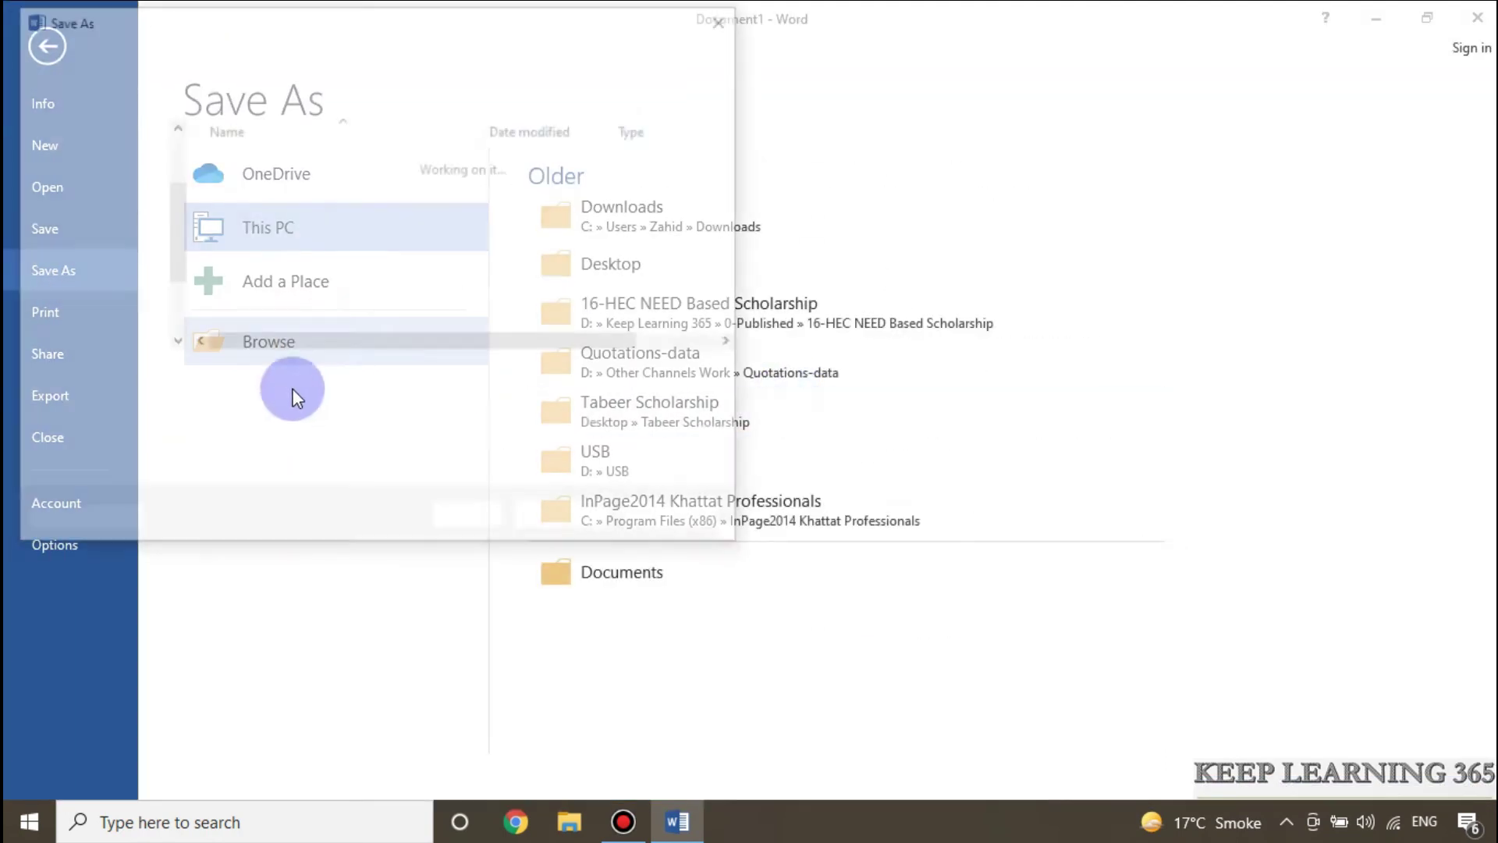
click(125, 192)
click(460, 399)
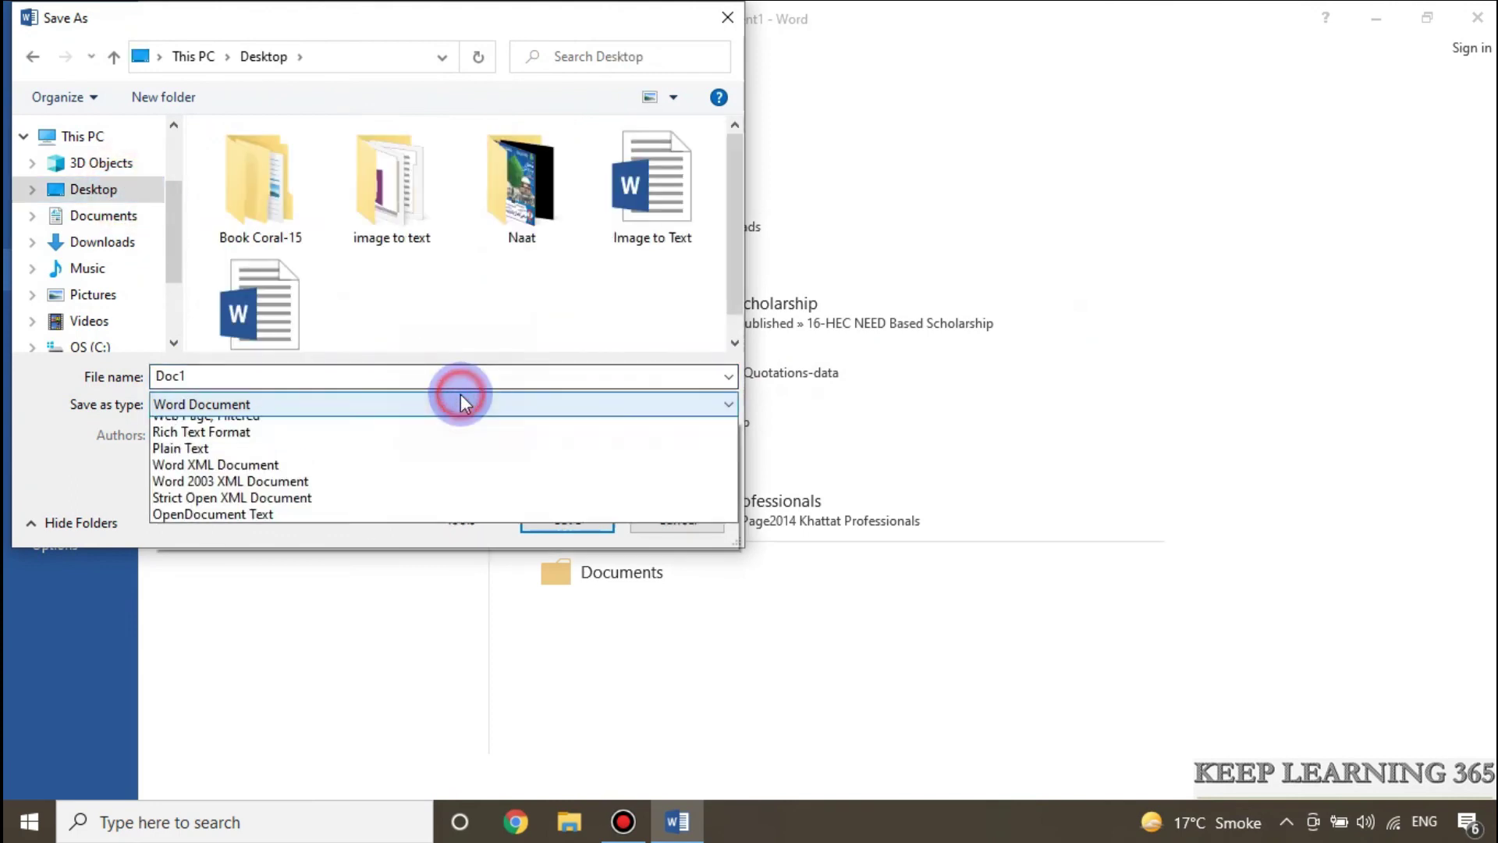
click(209, 525)
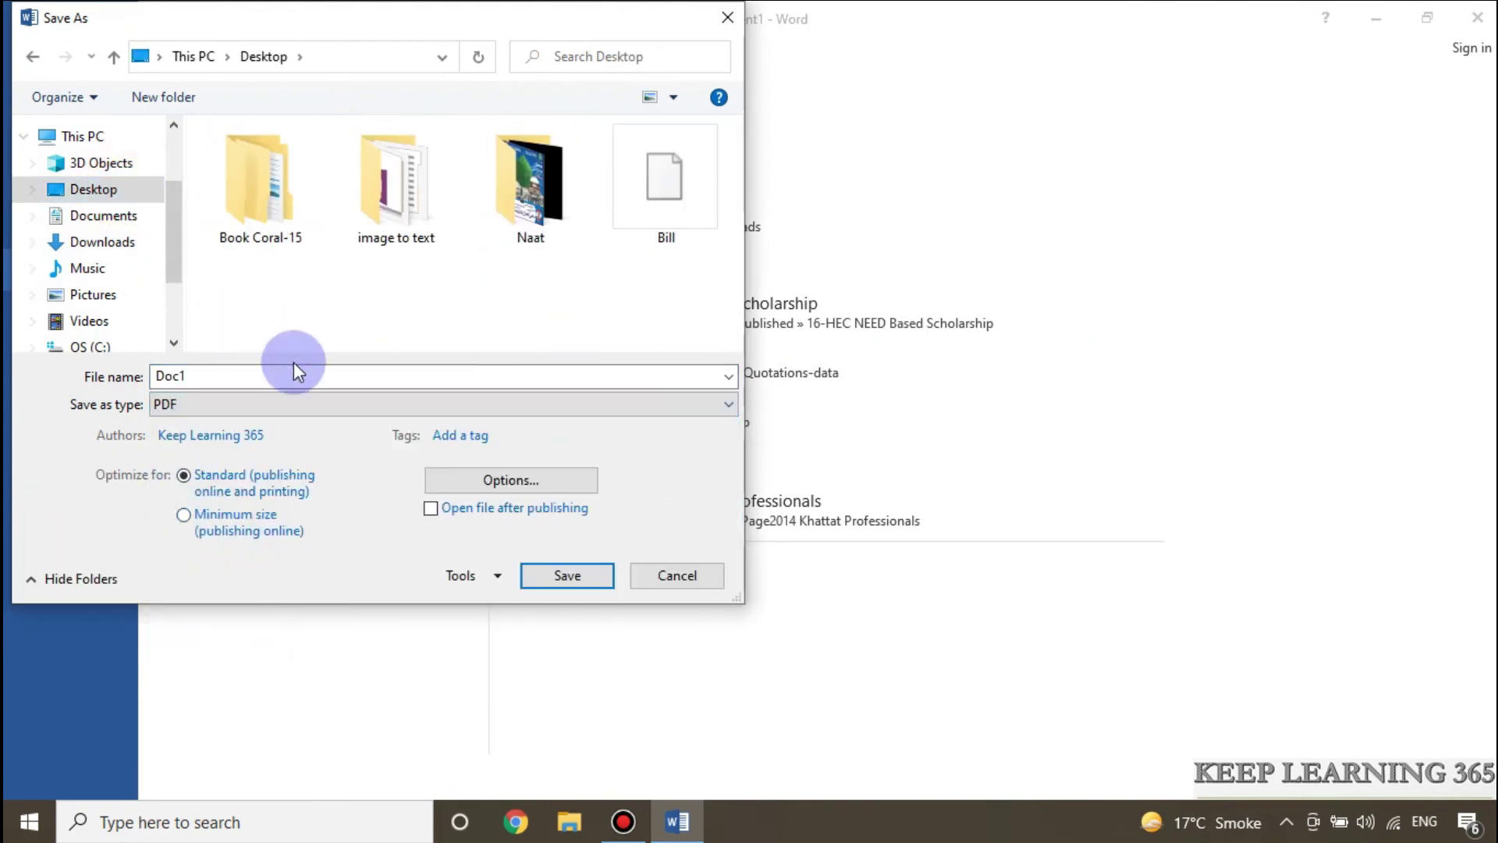
click(324, 378)
text(image to text pd)
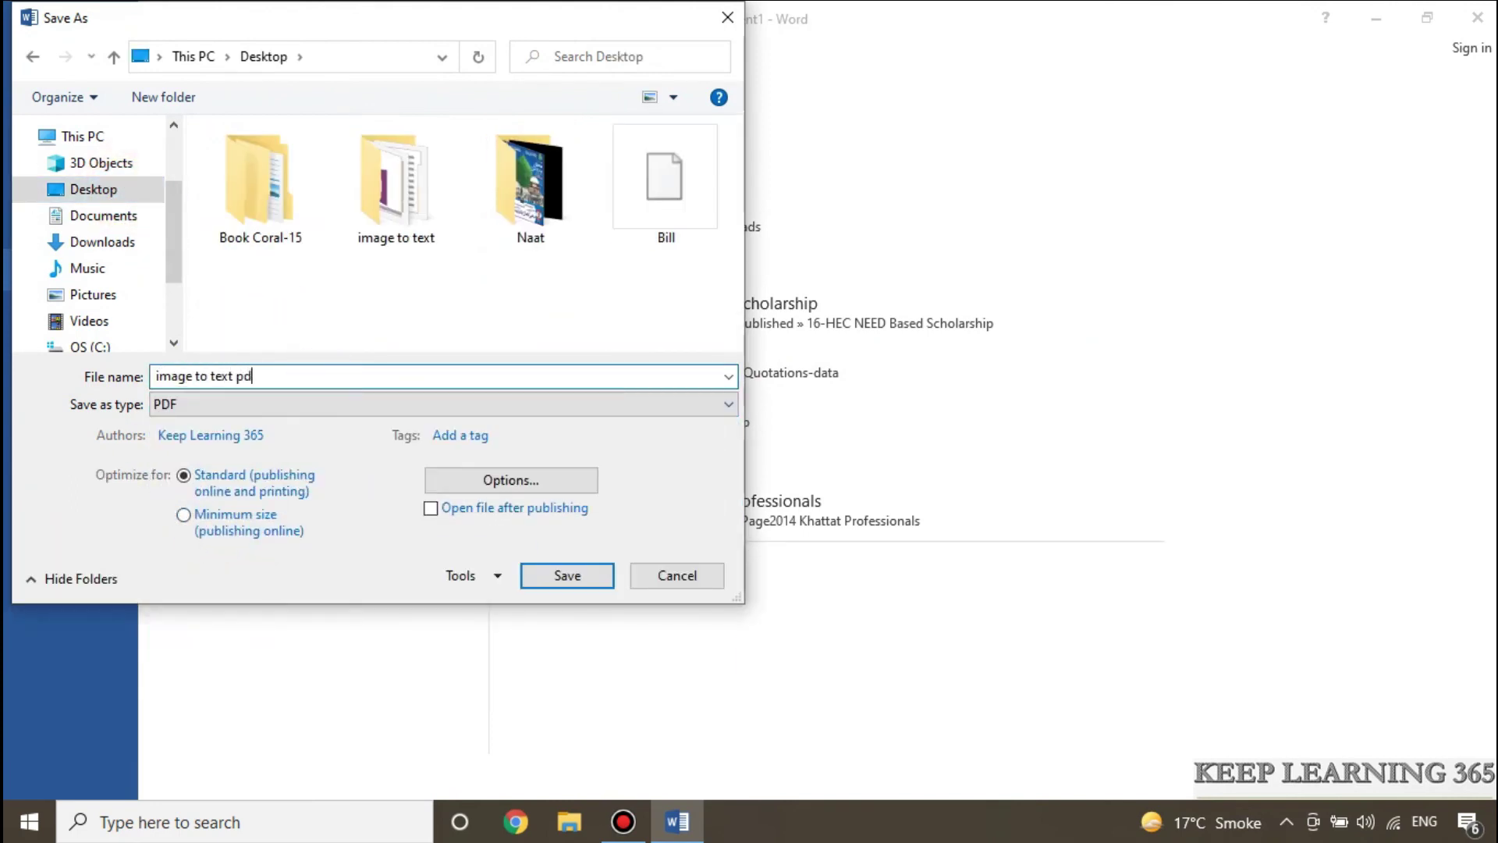
text(f)
click(578, 583)
Step: Close Word, then open the 'image to text pdf' file on the Desktop to check it
key(alt+F4)
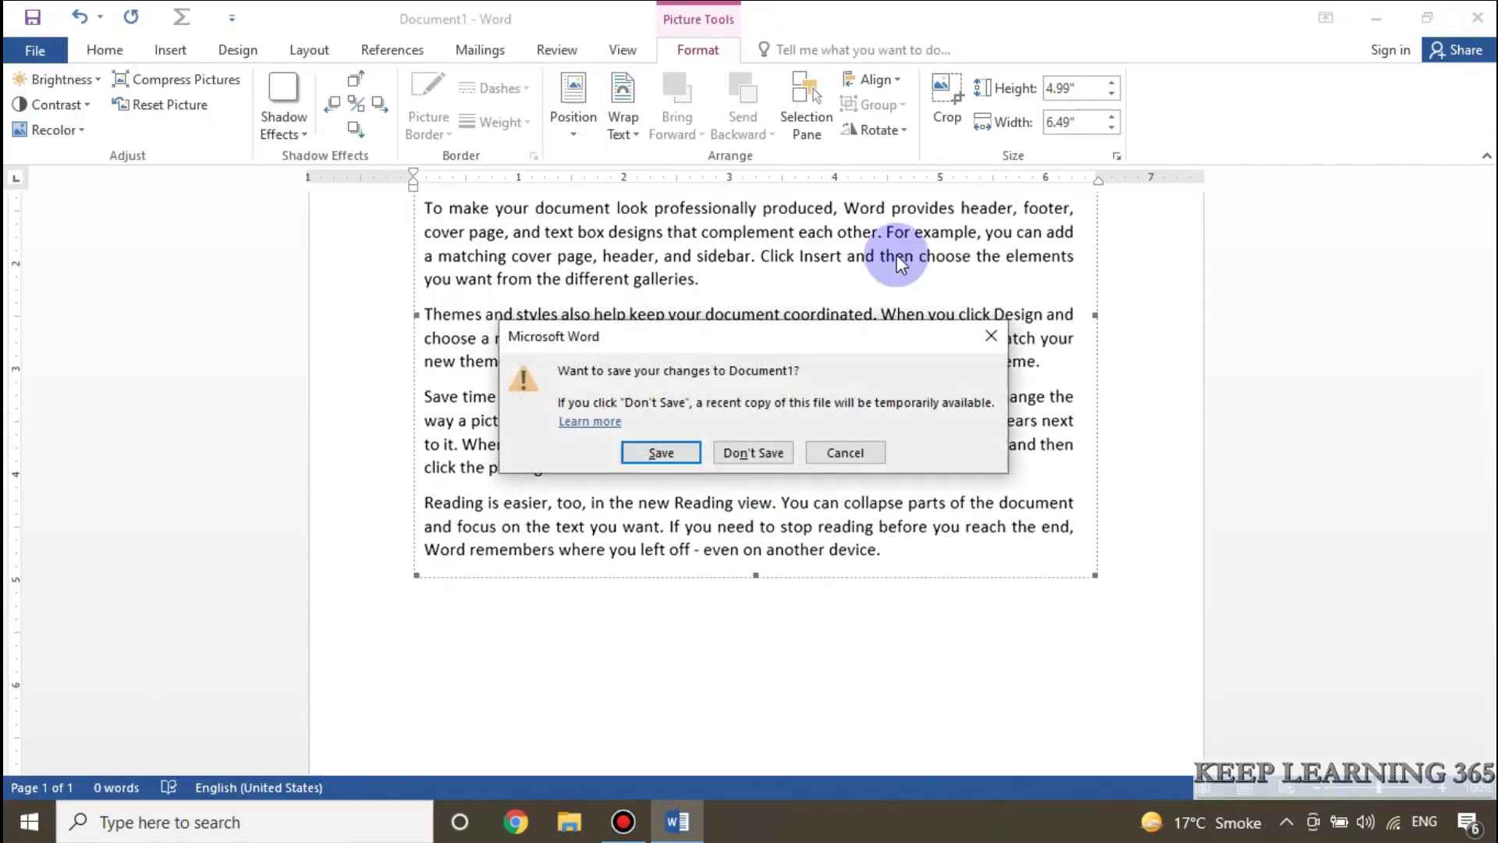
click(754, 452)
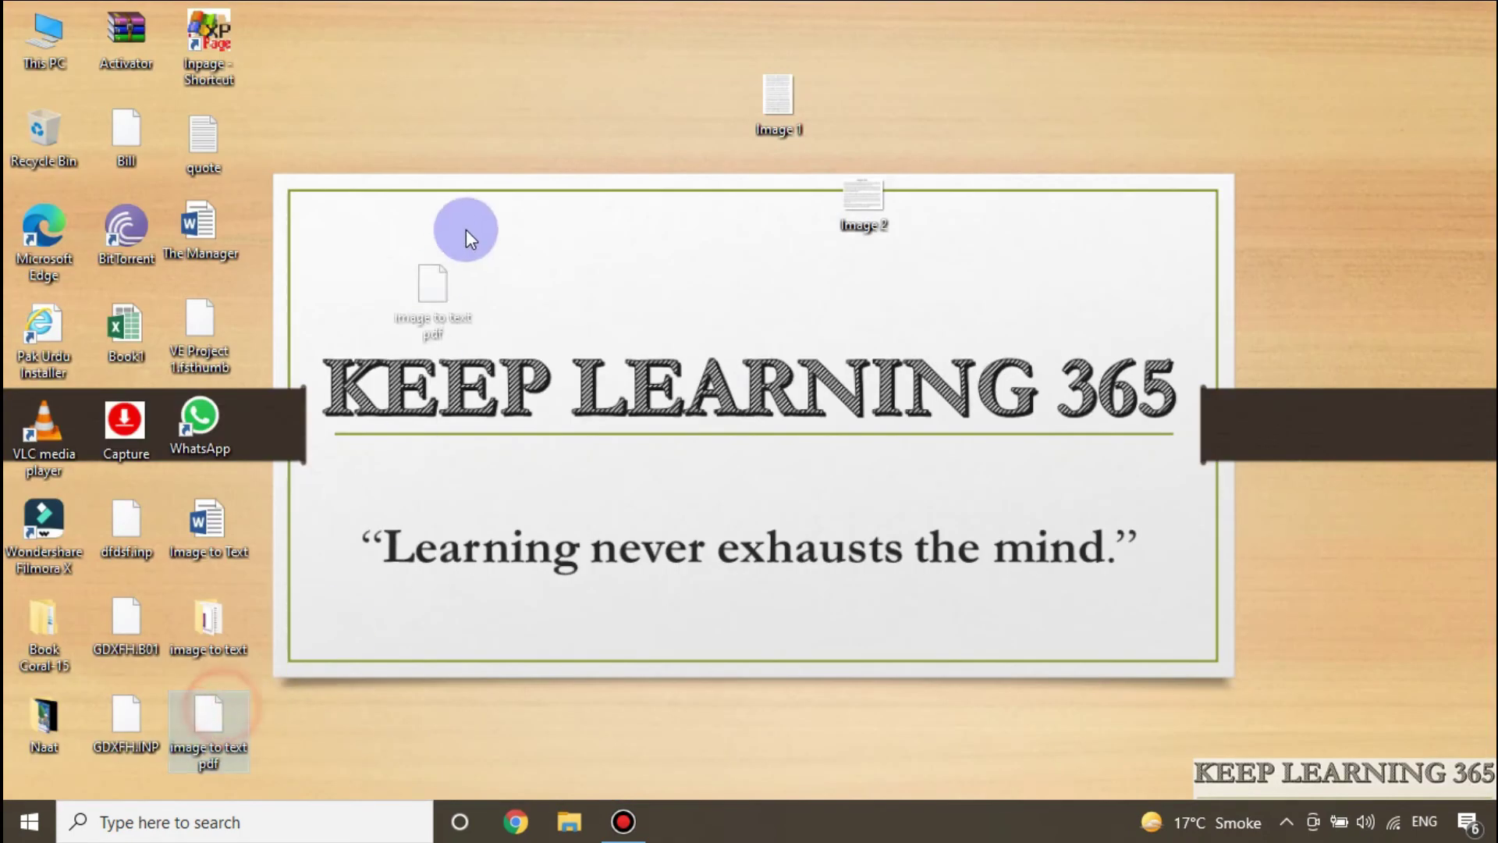
drag(466, 230, 507, 234)
key(Return)
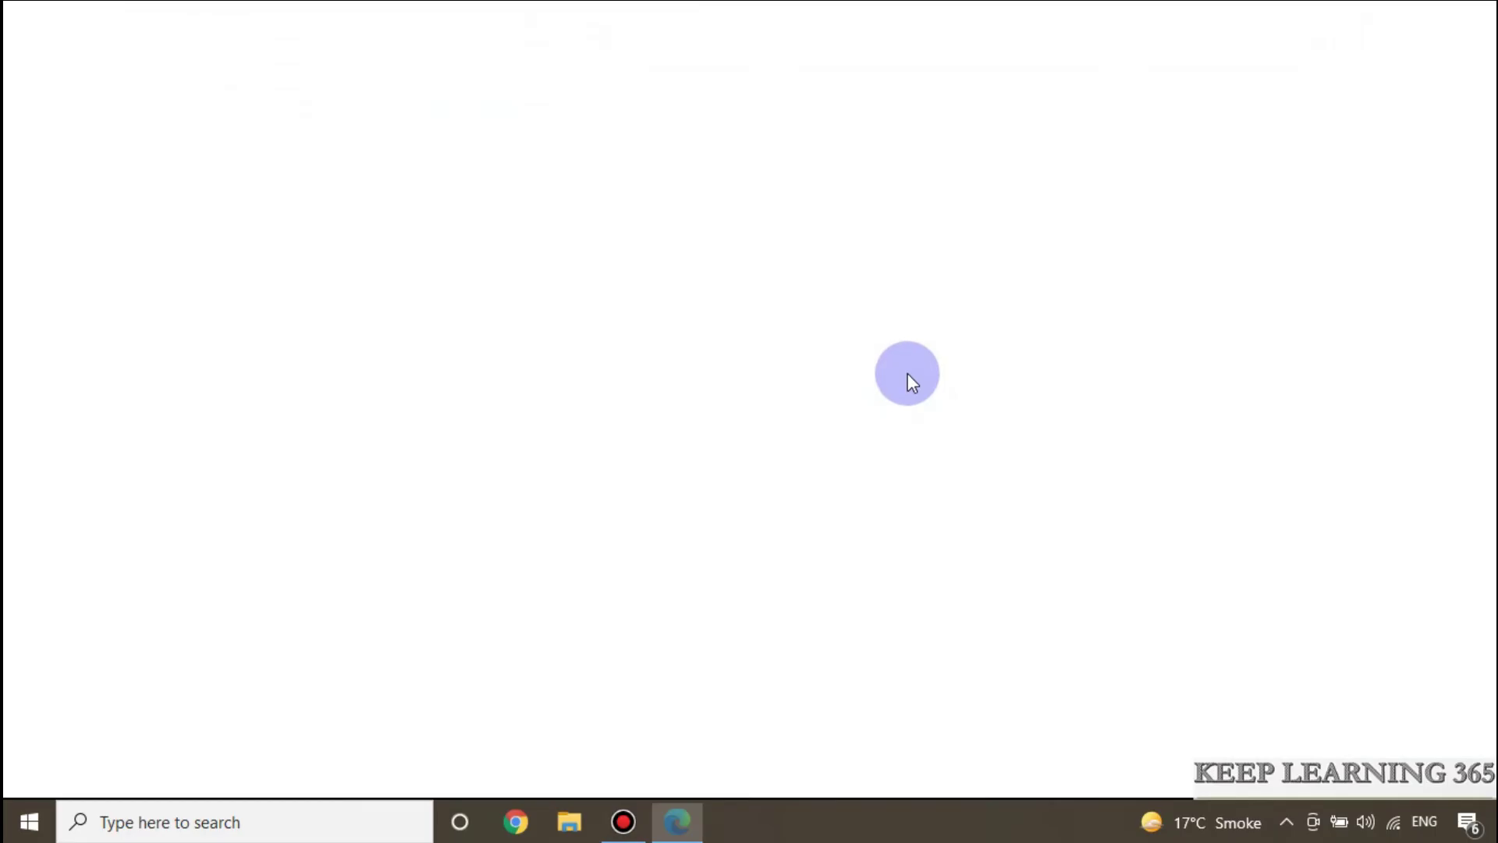
scroll(1053, 403, down, 10)
key(alt+F4)
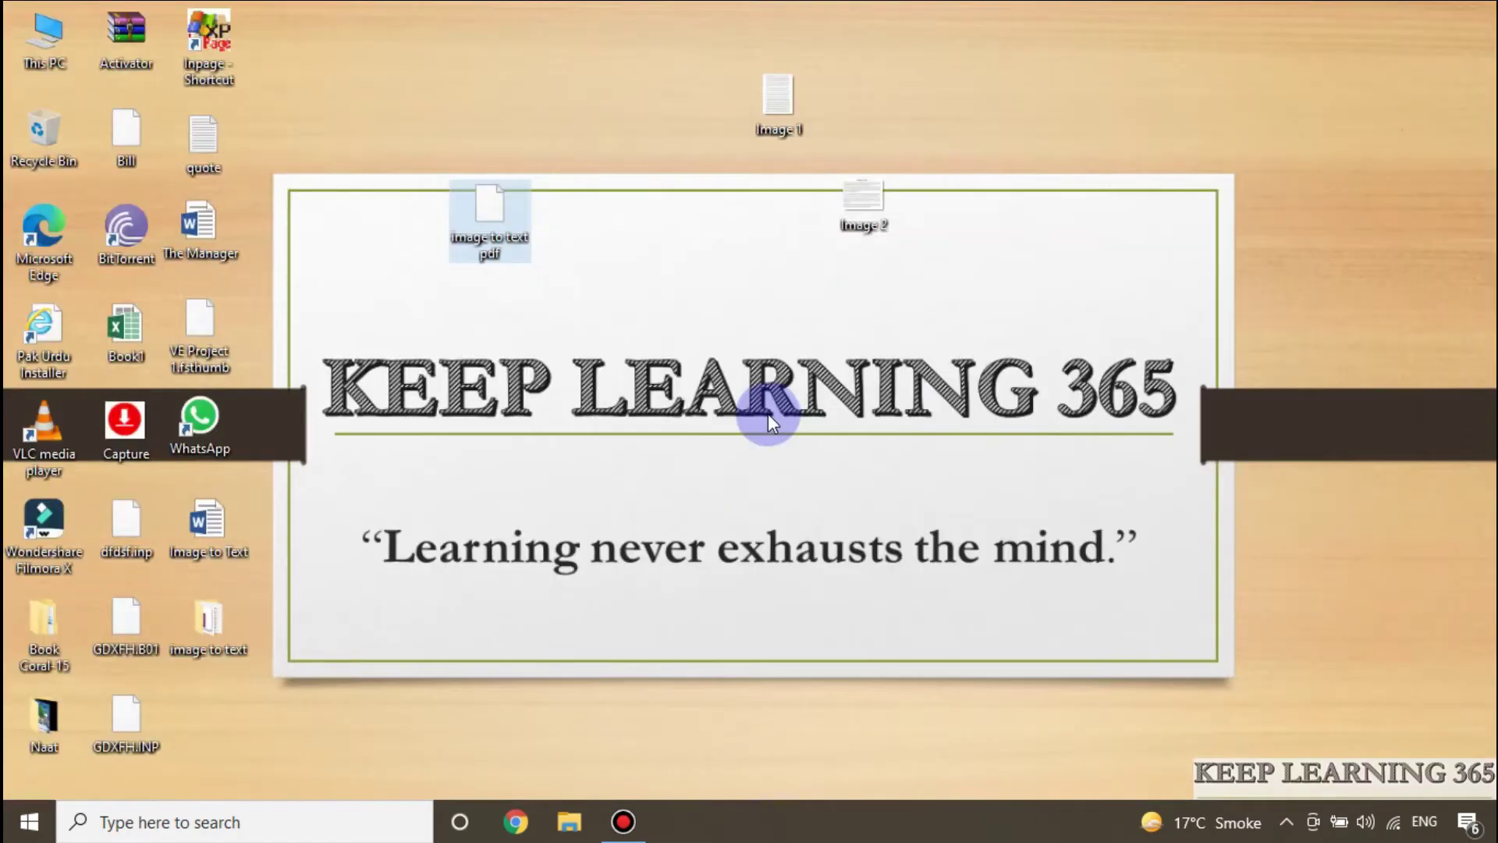
click(294, 819)
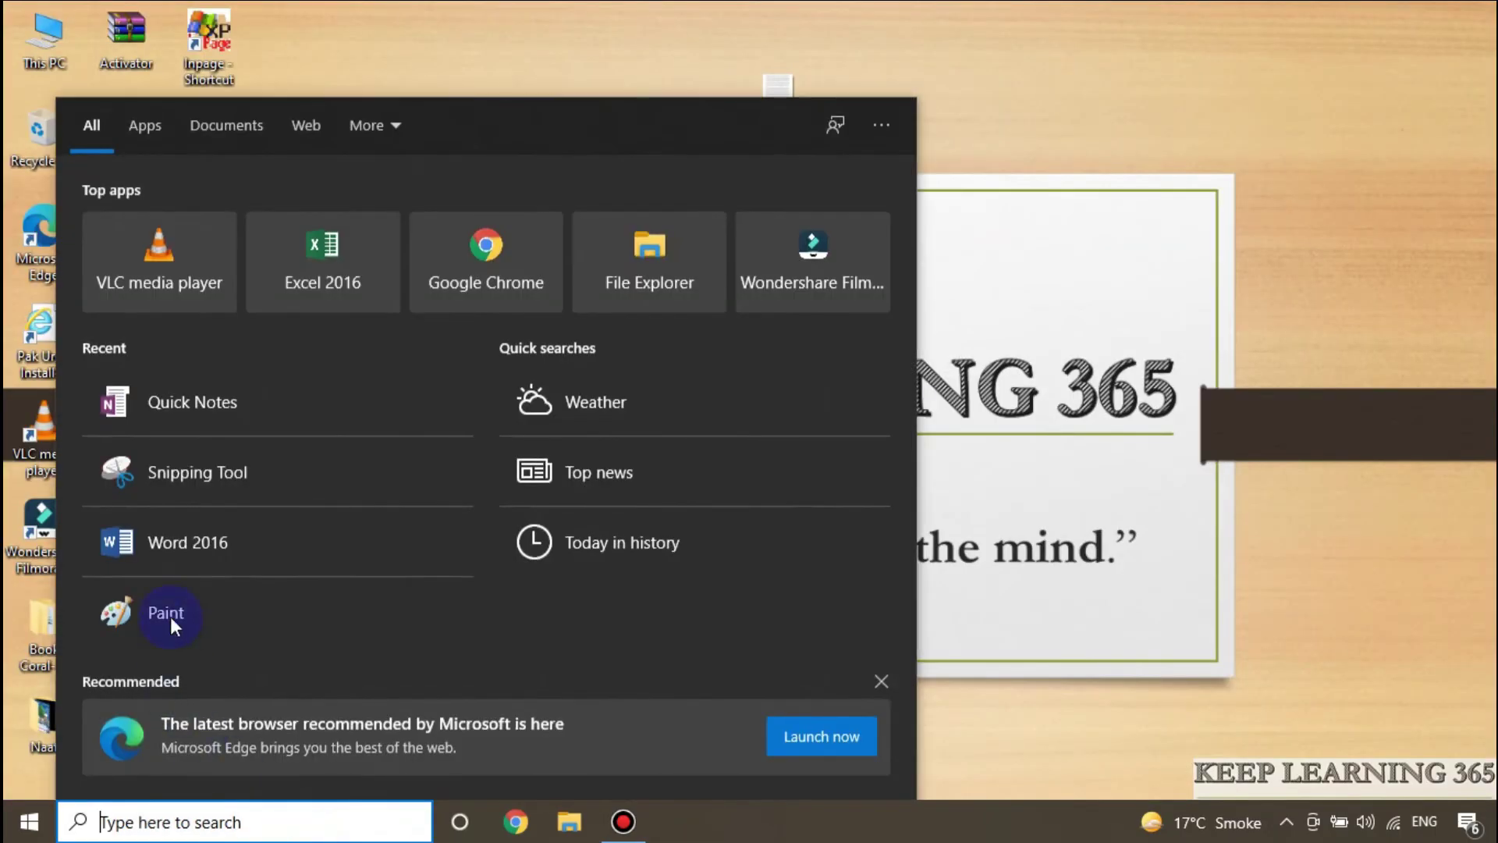
Step: Launch Word 2016 and open 'image to text pdf' from the Desktop for conversion to Word
click(215, 547)
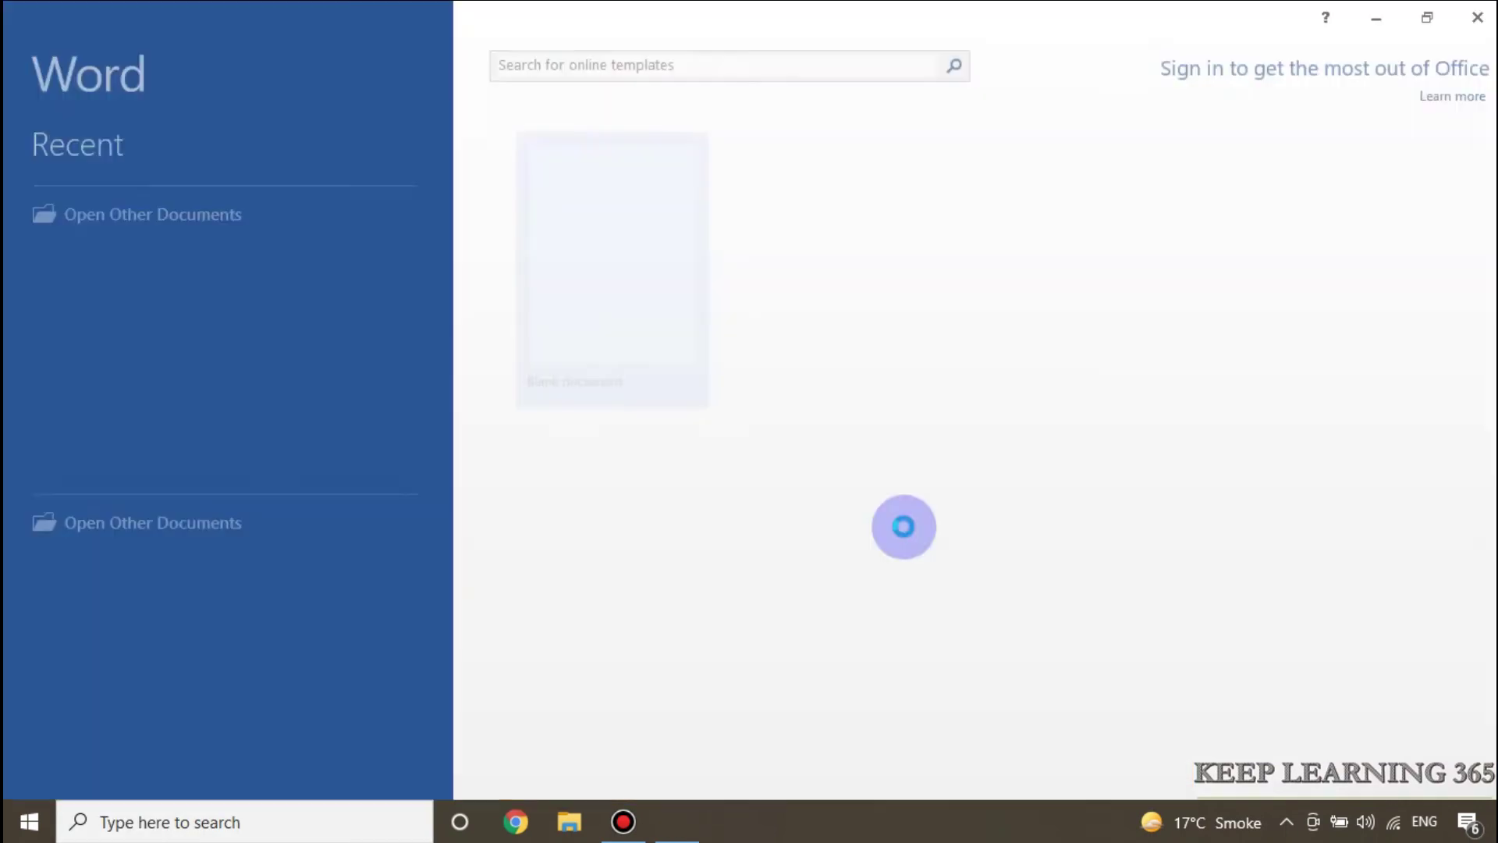
click(638, 311)
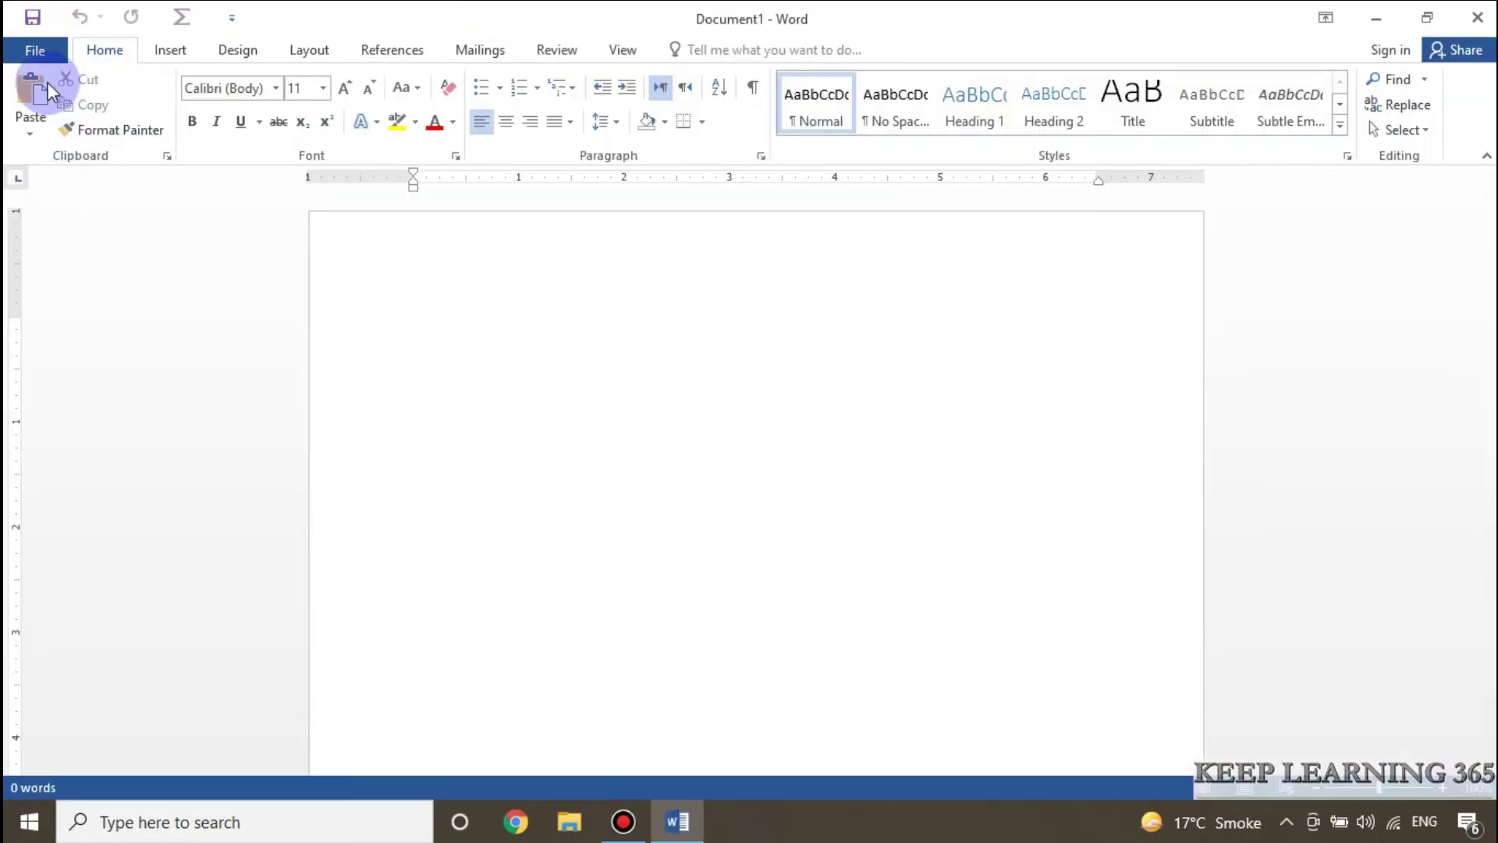
click(51, 49)
click(67, 198)
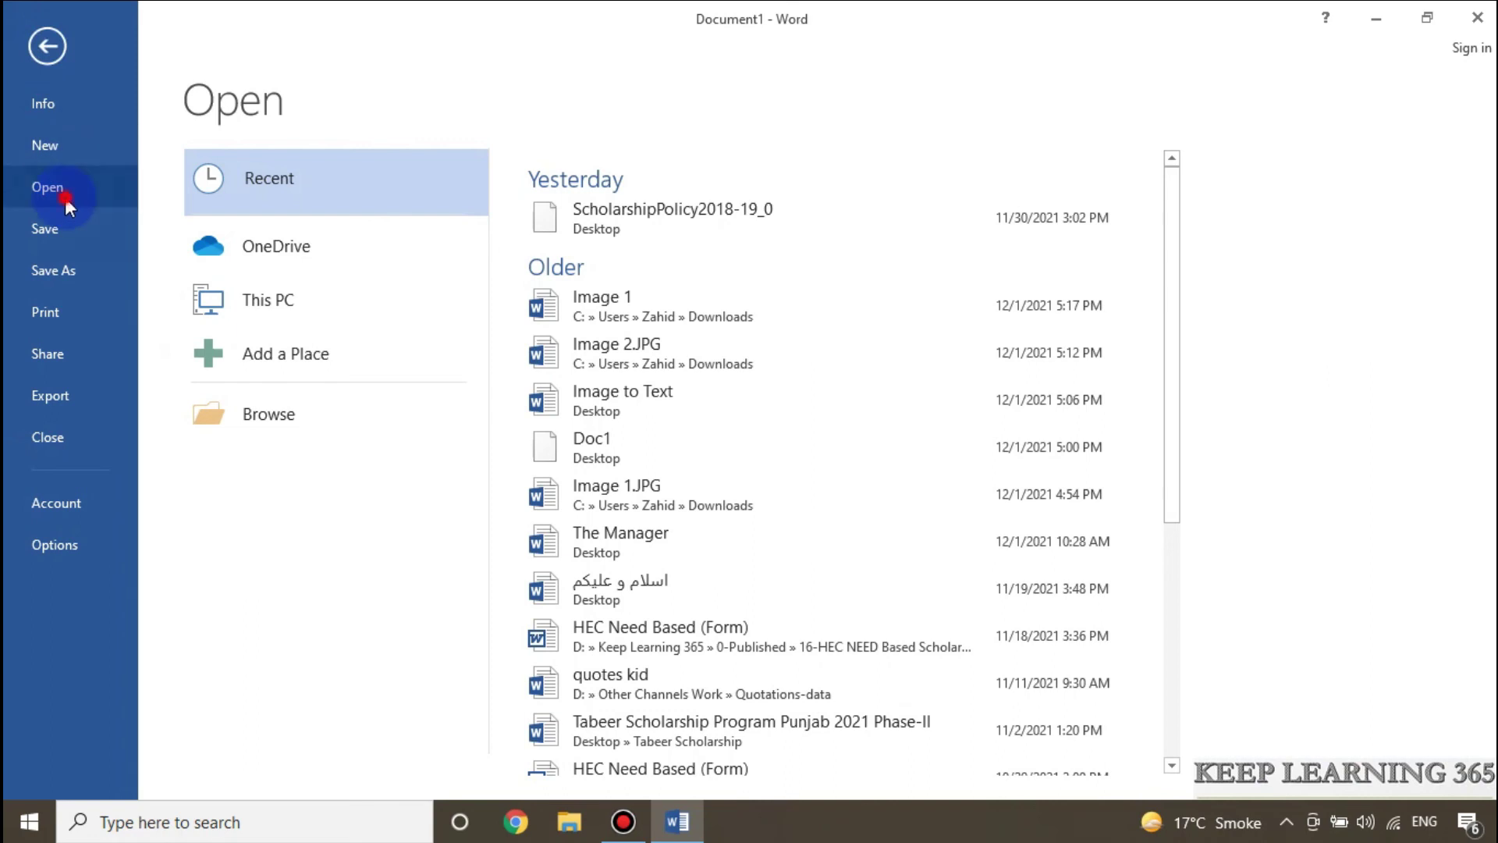
click(250, 417)
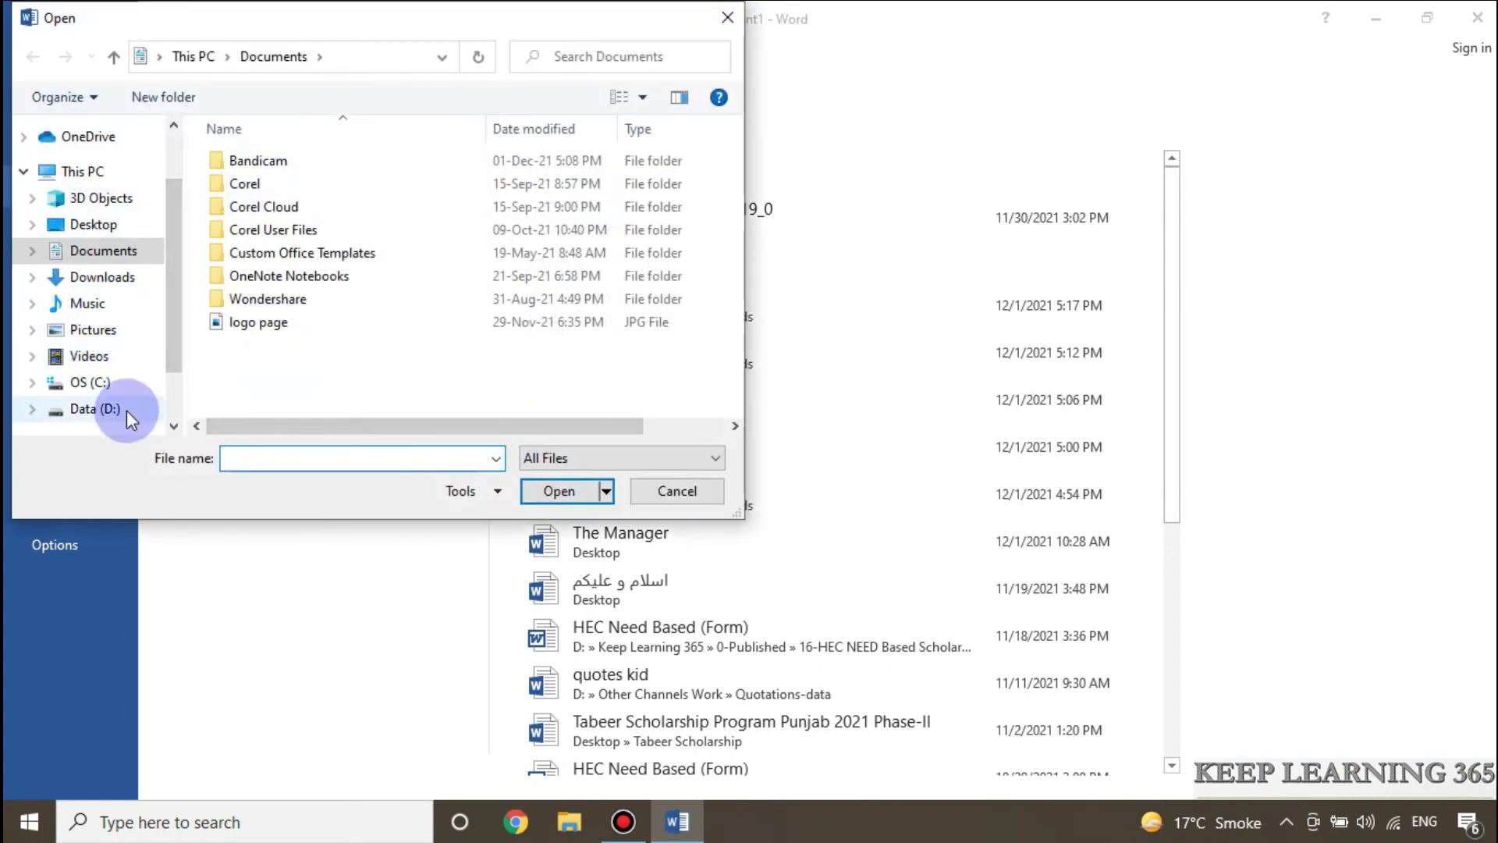
click(125, 226)
scroll(616, 281, down, 2)
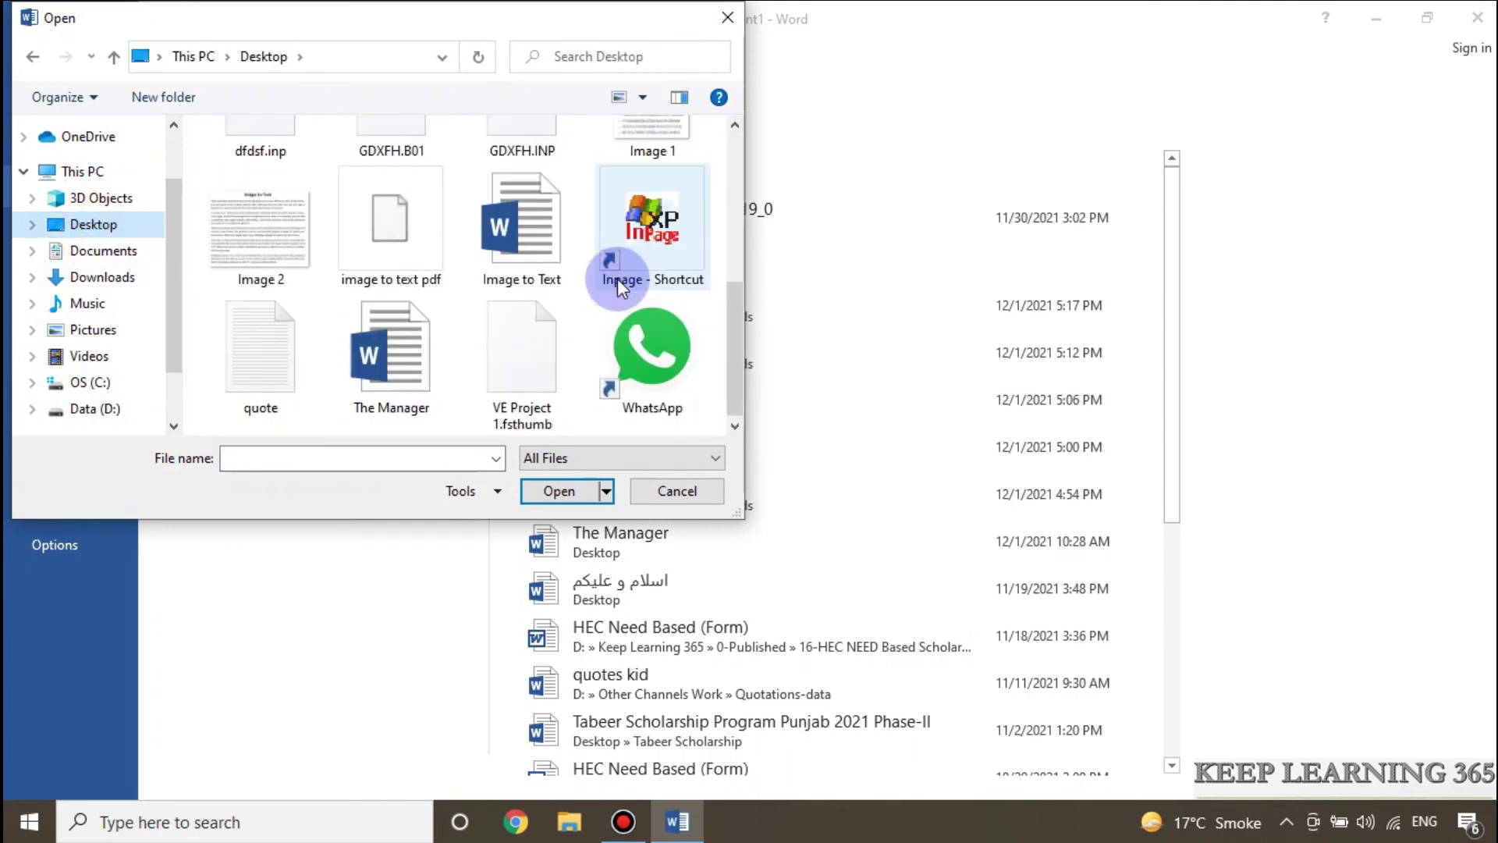
click(380, 231)
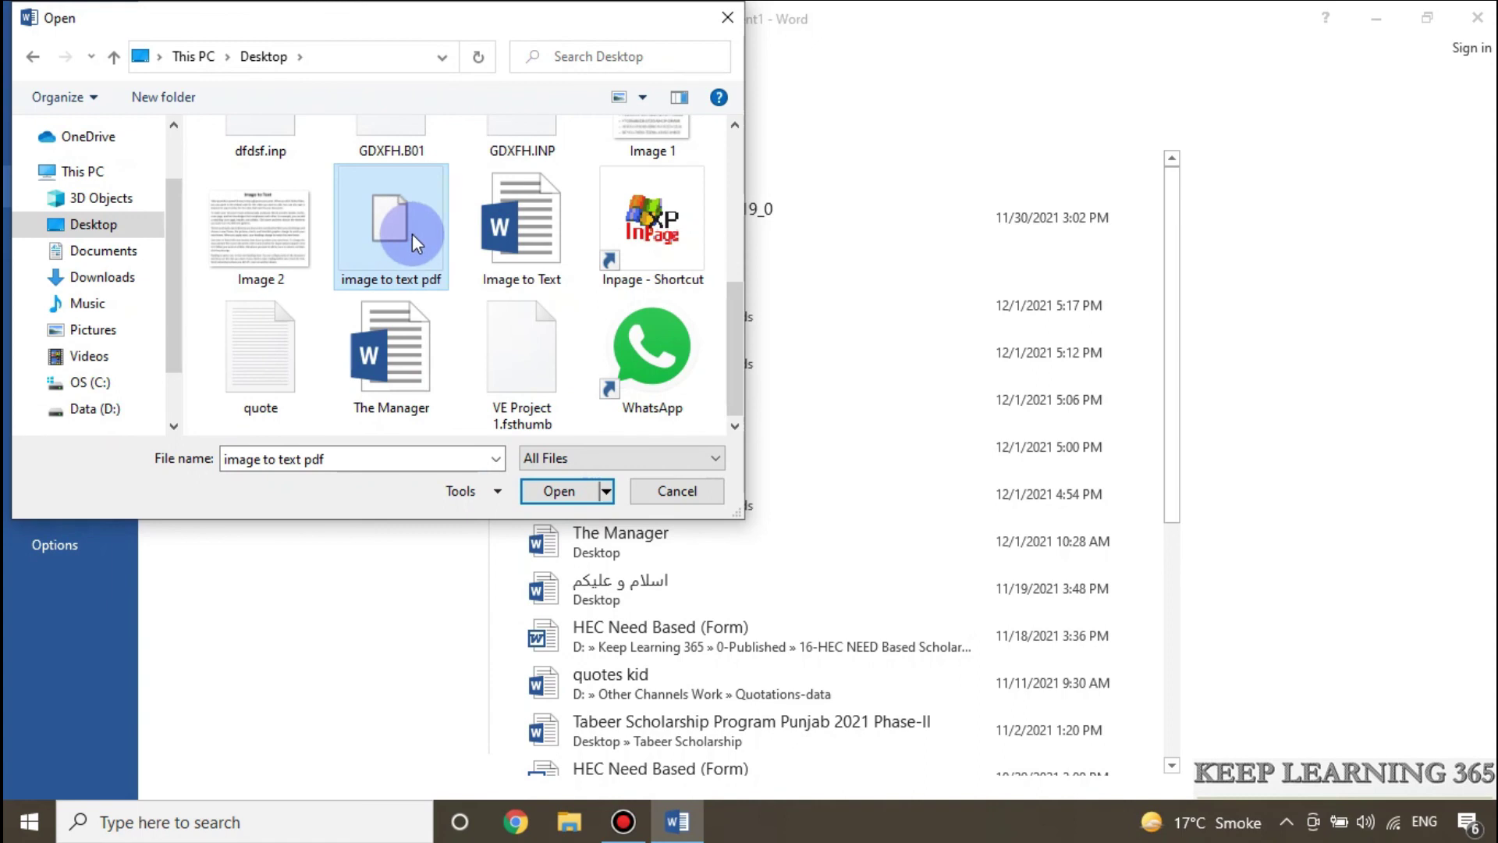
click(553, 493)
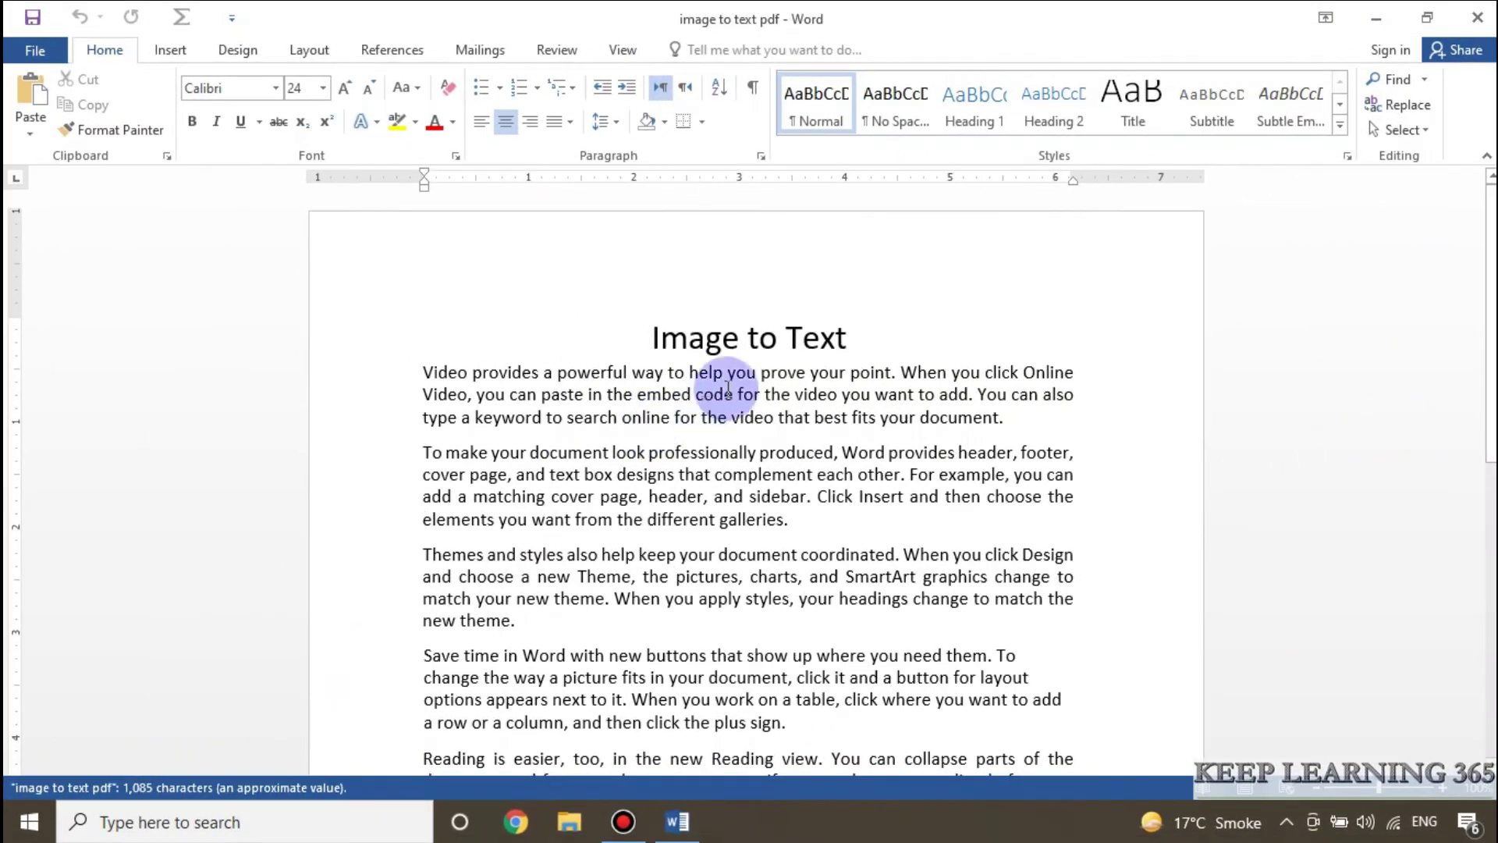
Step: Select all the converted text from the 'Image to Text' title down
scroll(655, 375, down, 6)
scroll(856, 522, up, 5)
click(685, 340)
triple_click(791, 355)
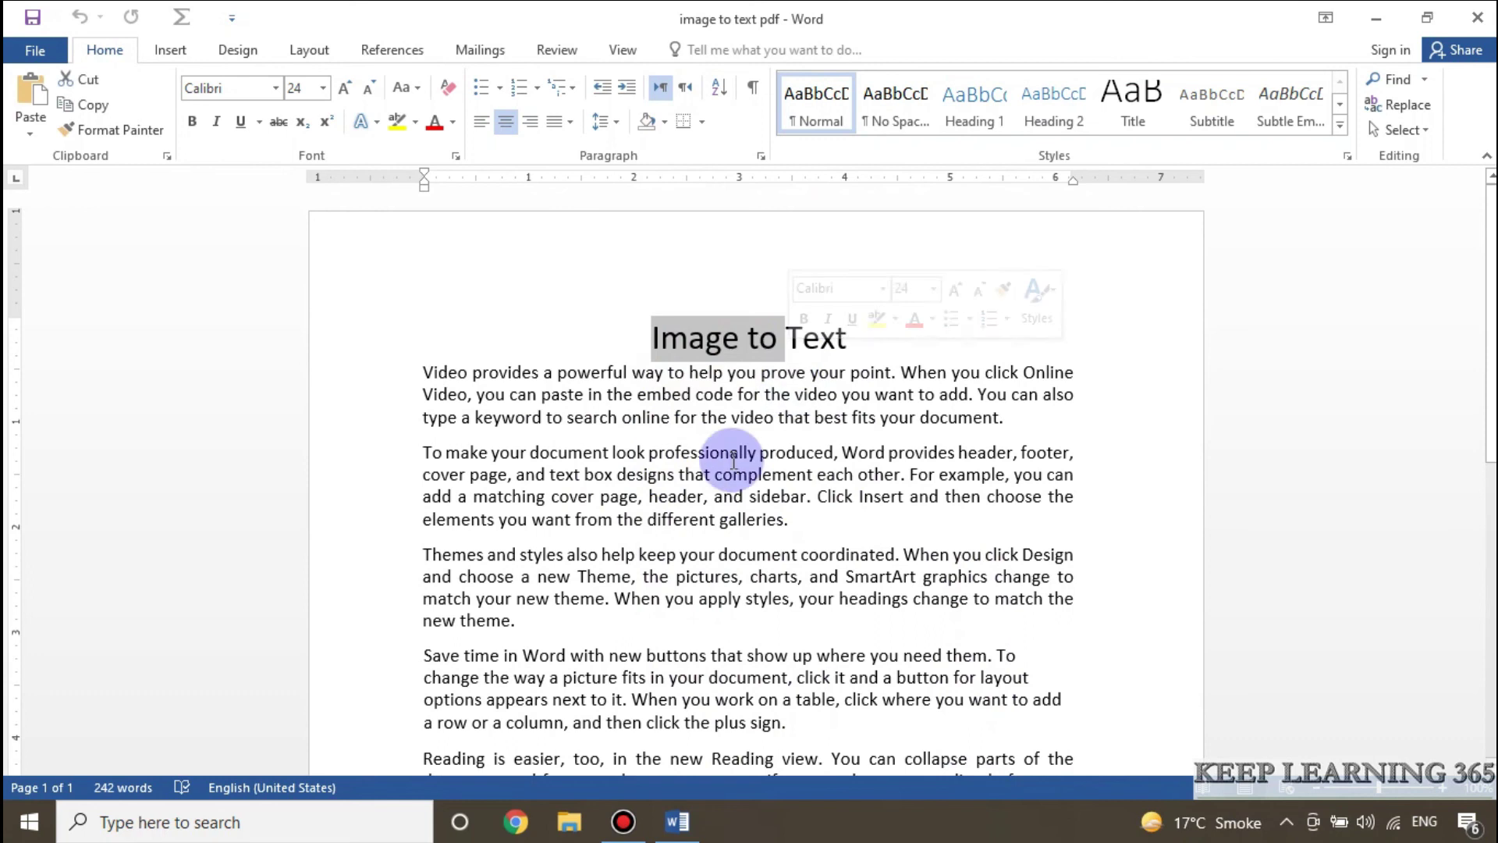
drag(738, 419, 669, 395)
drag(602, 496, 703, 497)
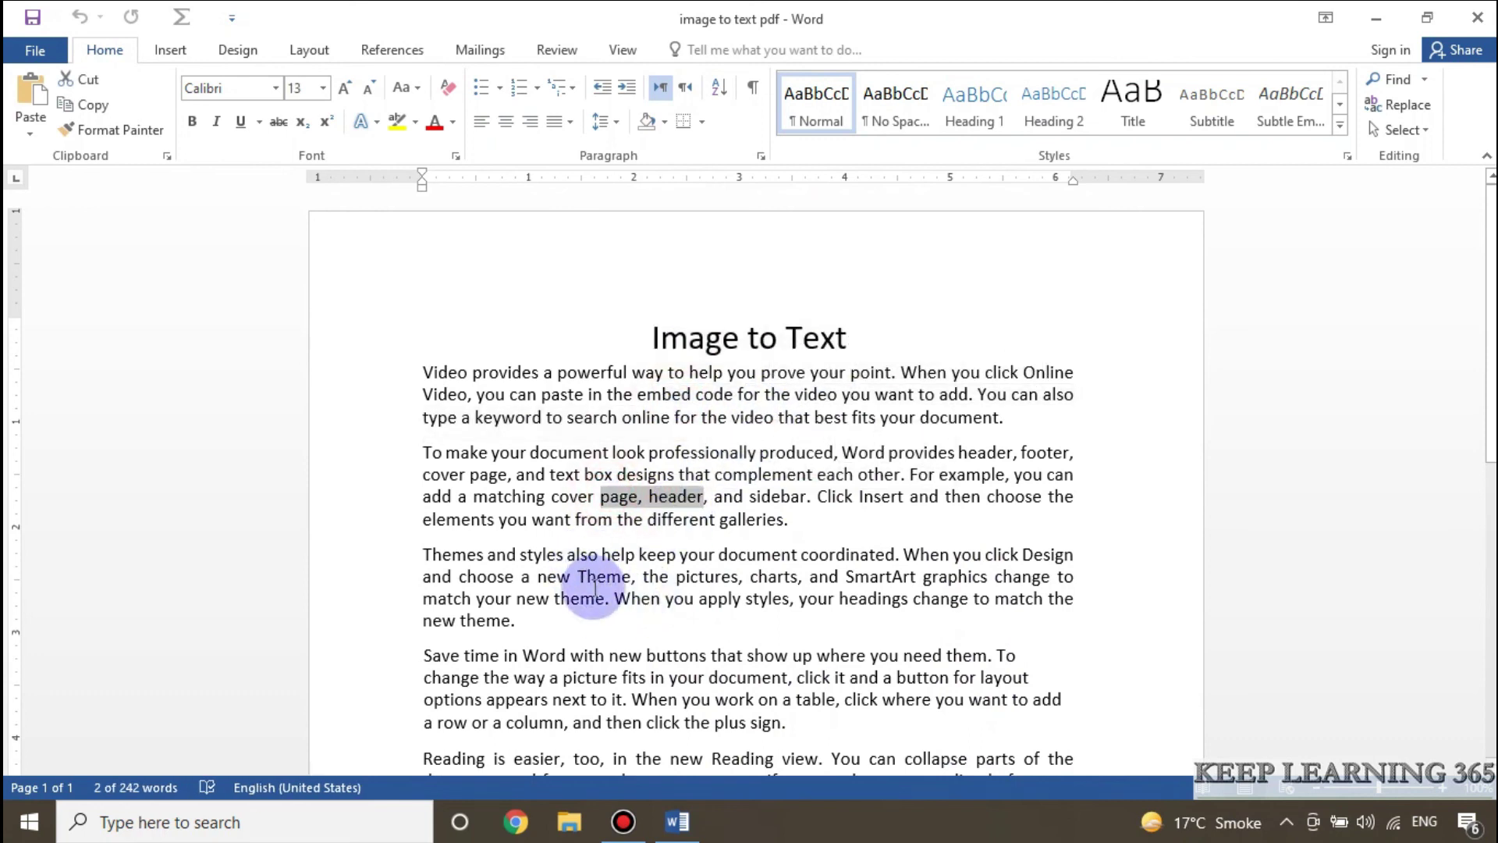
drag(590, 582, 653, 598)
drag(640, 333, 1044, 518)
scroll(823, 670, down, 3)
Step: Set the selected text to 11 pt with Automatic font colour
click(323, 87)
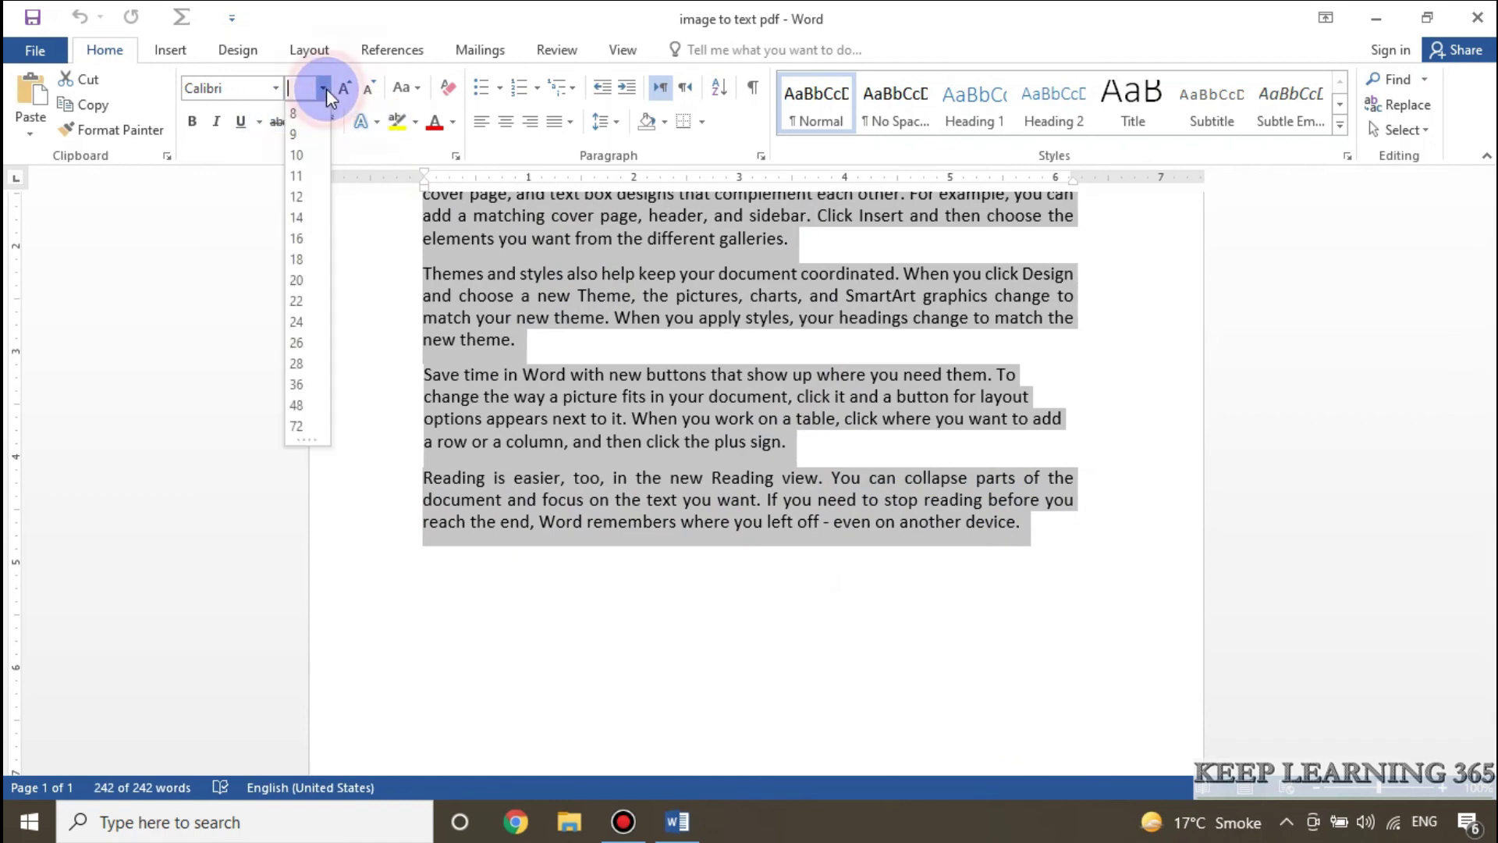
click(304, 176)
click(452, 121)
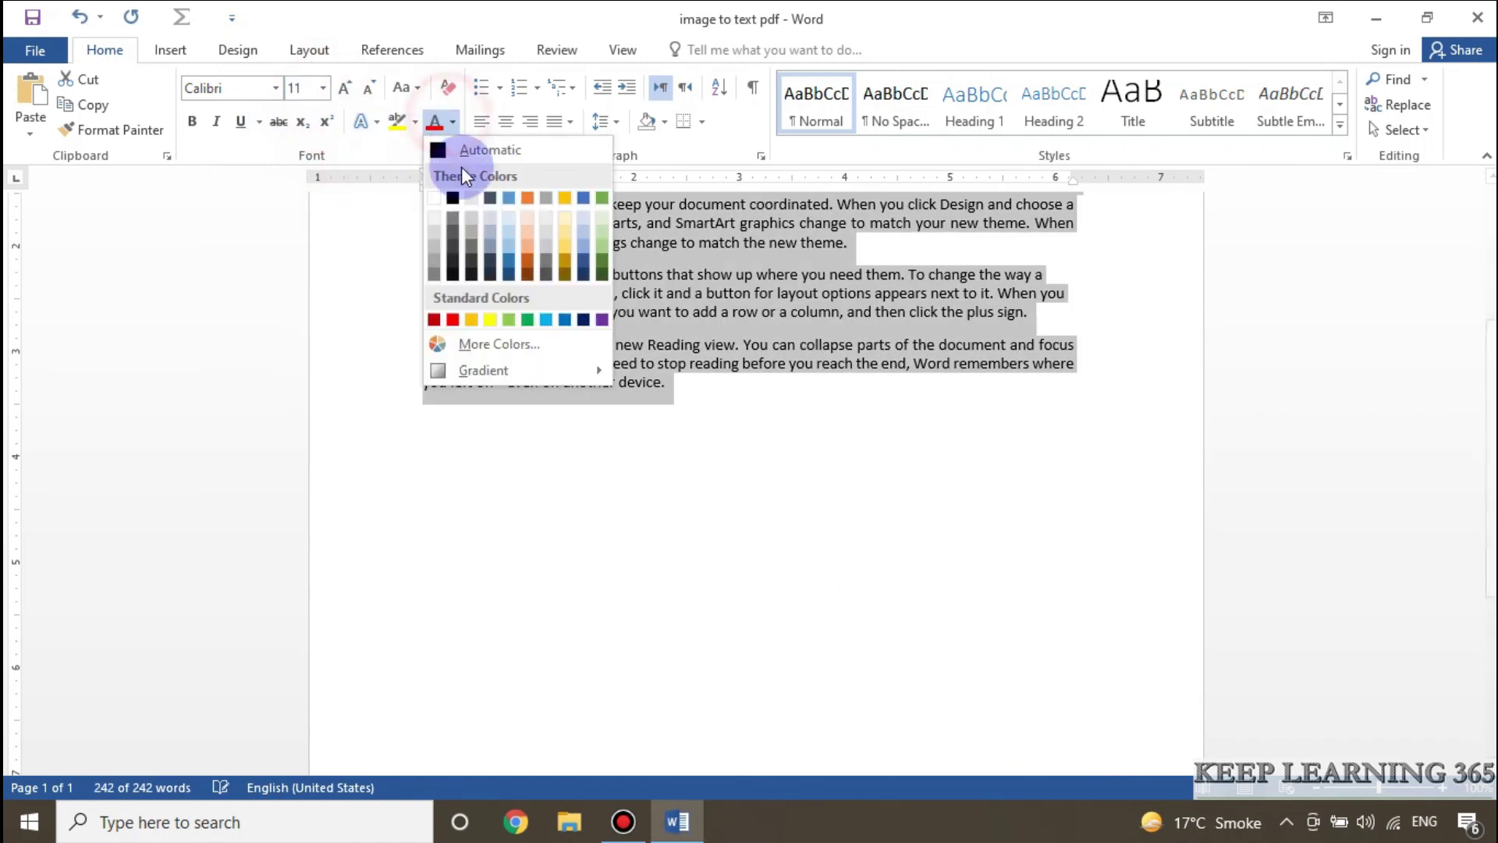
click(451, 147)
click(748, 353)
scroll(779, 384, up, 5)
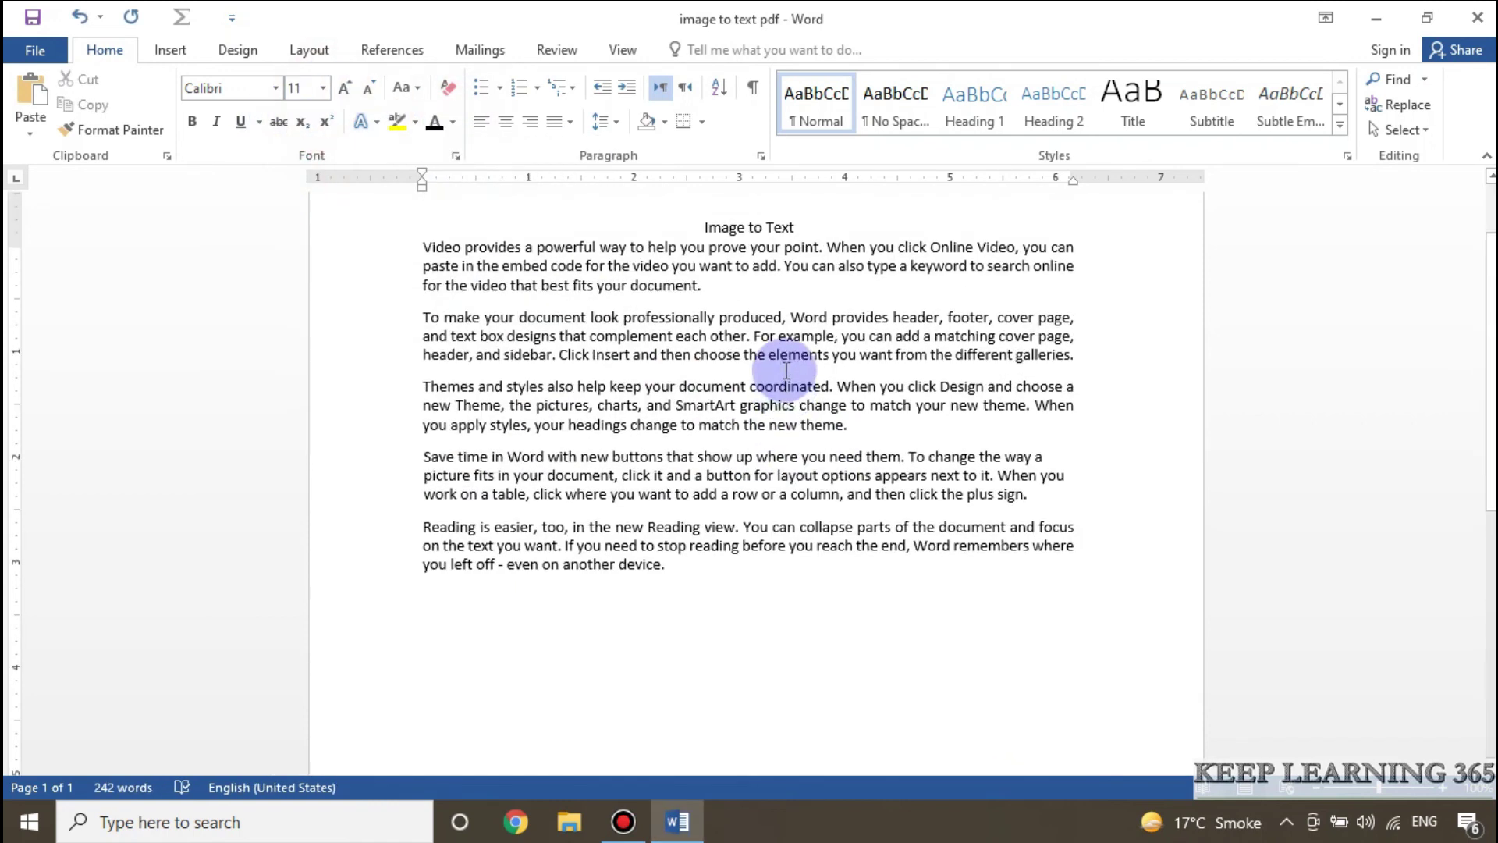